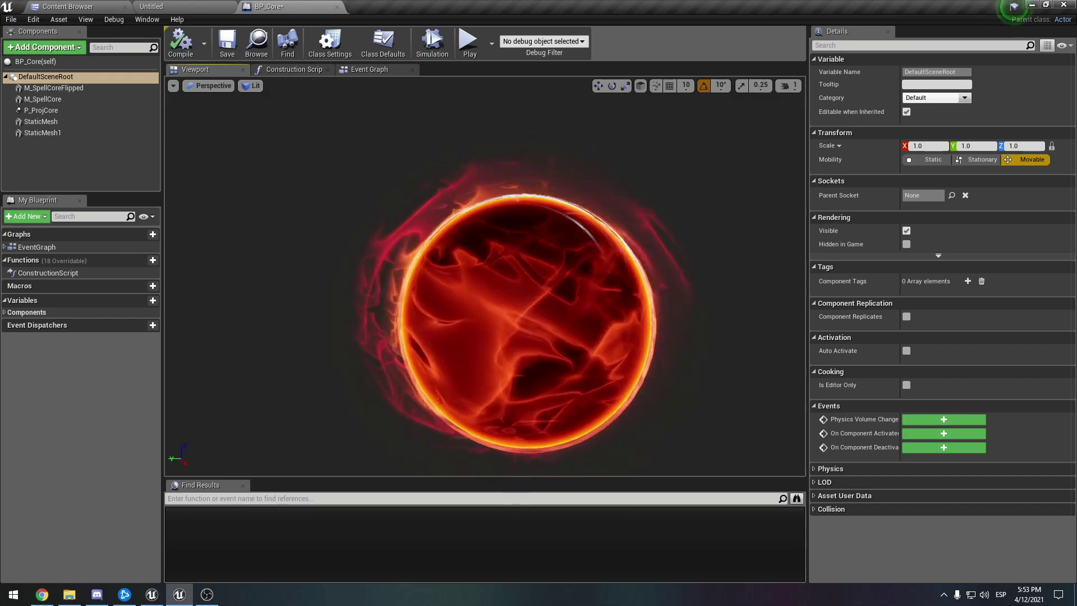
alt+drag(589, 275, 336, 276)
alt+drag(505, 276, 692, 276)
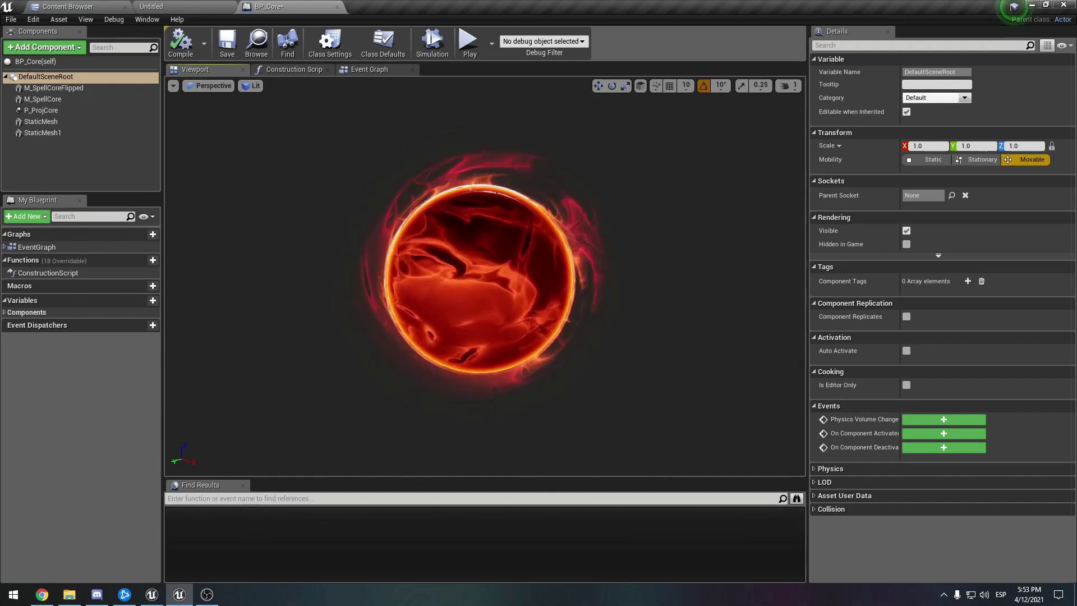
Create a material named M_Reflection in the Tutorials folder and open it for editing.
click(78, 6)
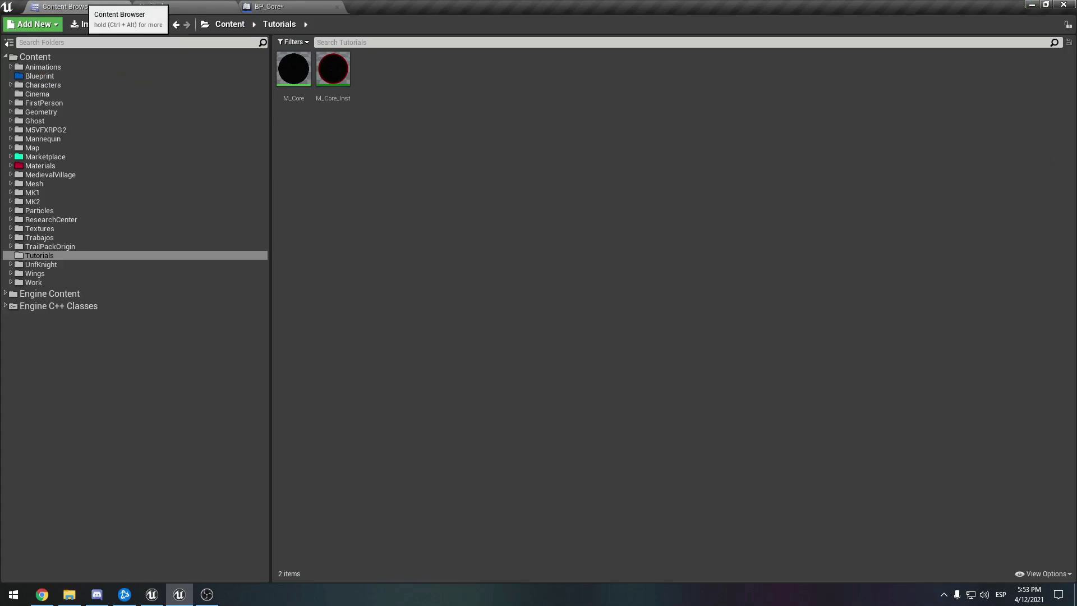
right_click(375, 66)
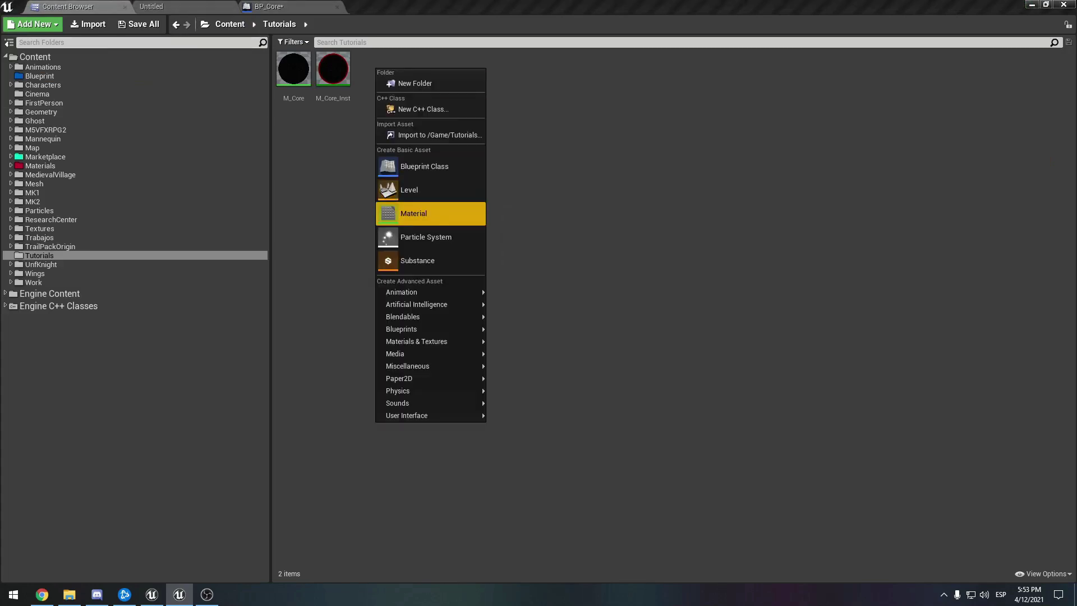
click(415, 213)
text(M_Re)
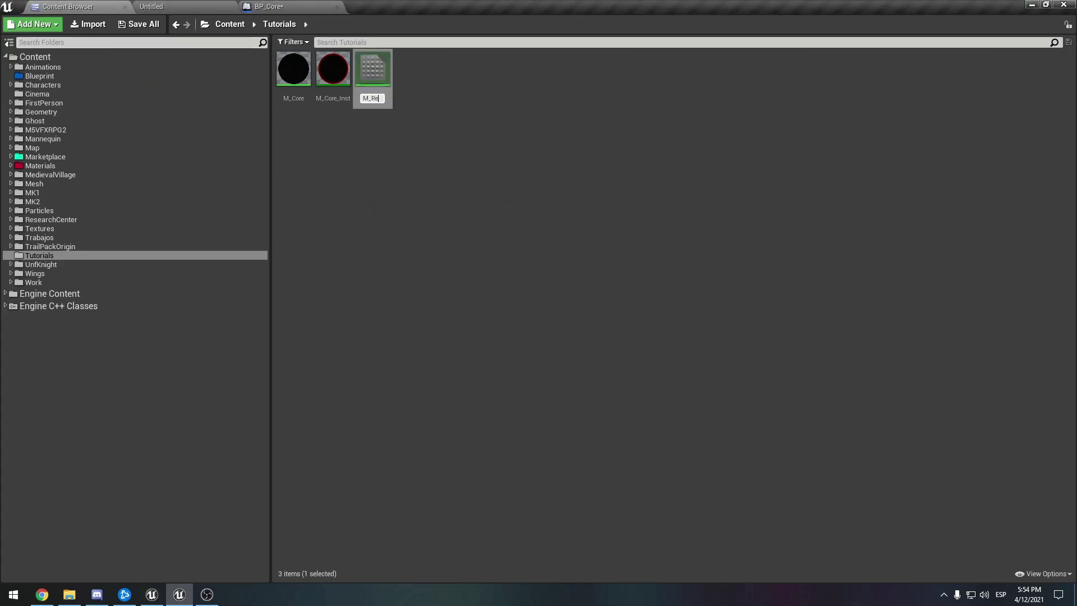
text(flection)
key(Return)
key(Return)
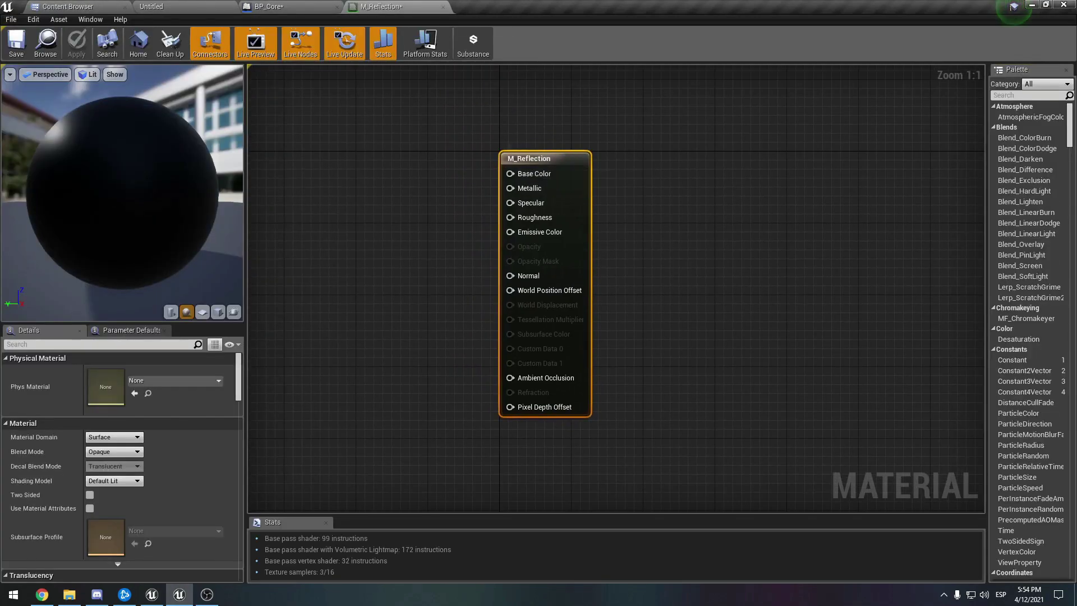
Set the material's blend mode to Additive and its shading model to Unlit.
click(114, 452)
click(112, 483)
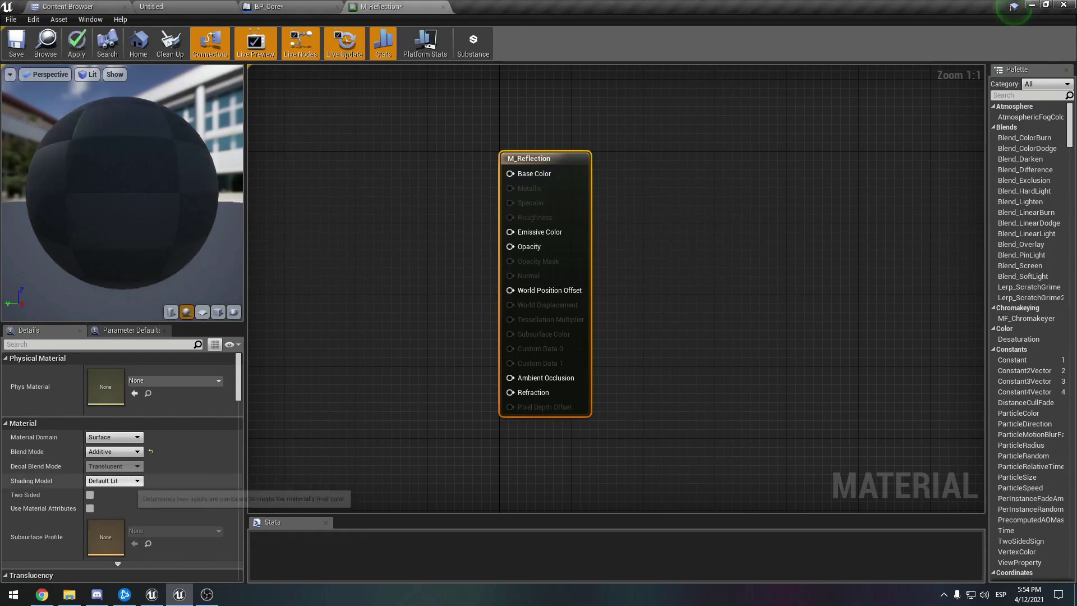
click(114, 481)
click(93, 490)
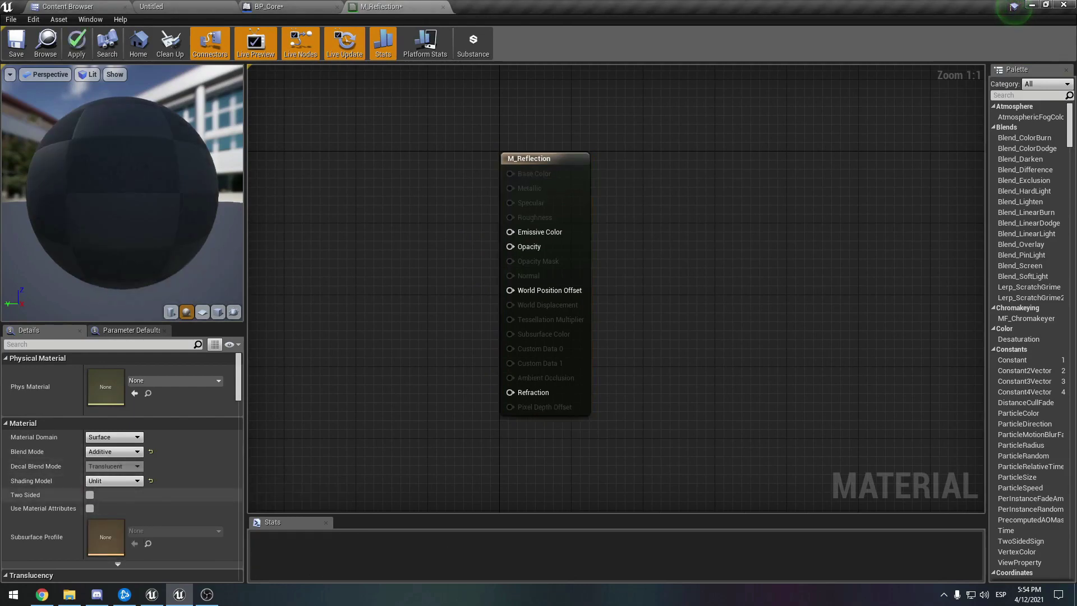
Add a Texture Sample node to the left of the M_Reflection output node.
right_drag(385, 242, 587, 286)
scroll(503, 271, down, 1)
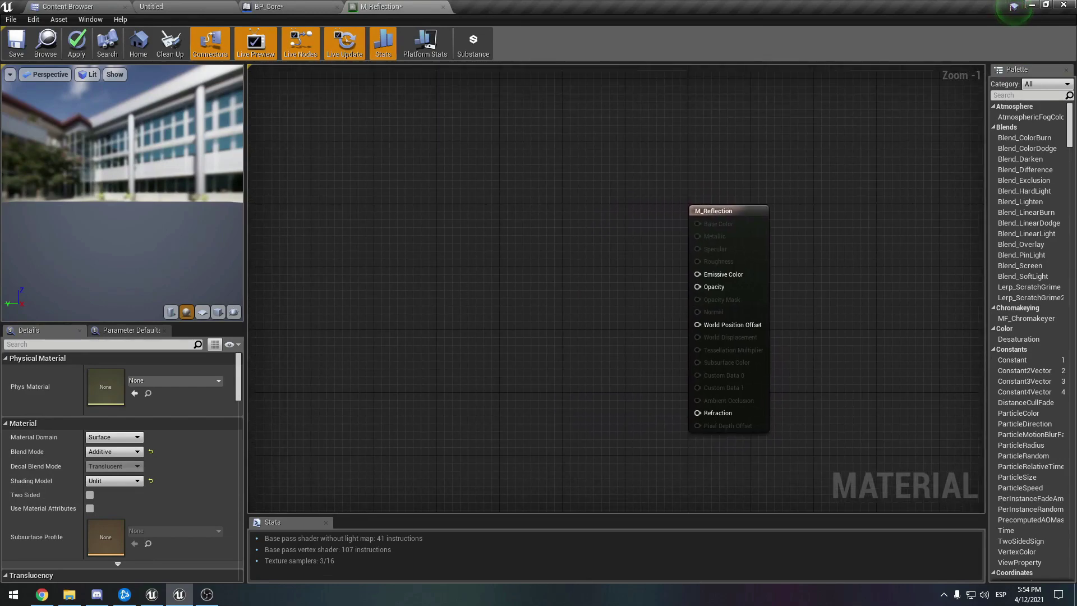
key(t)
click(422, 258)
drag(459, 266, 428, 252)
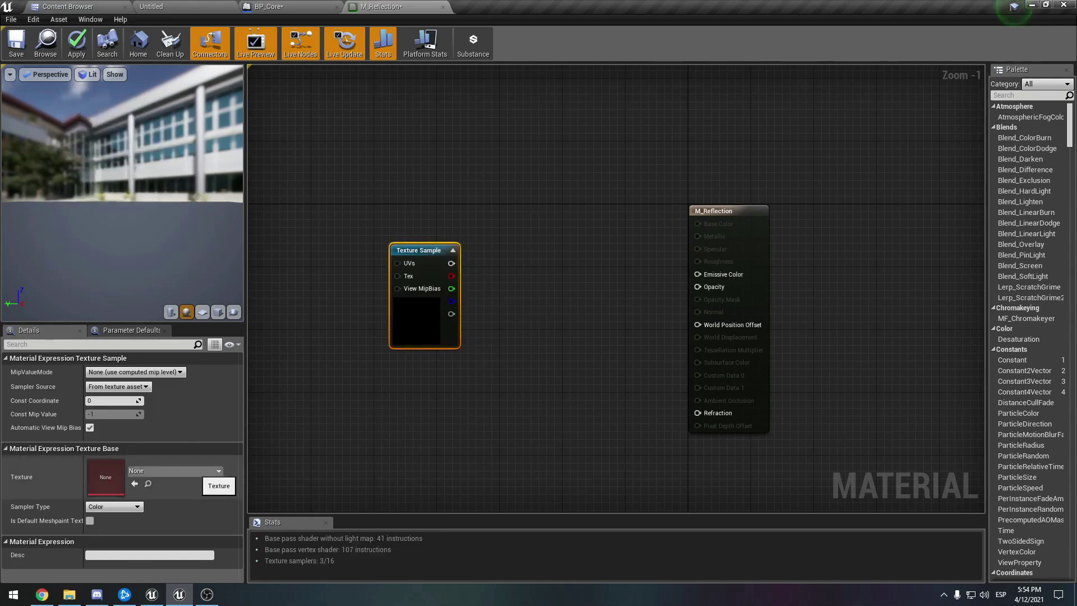
Assign the EpicQuadPanorama_CC+EV1 cube texture to the Texture Sample node.
click(174, 471)
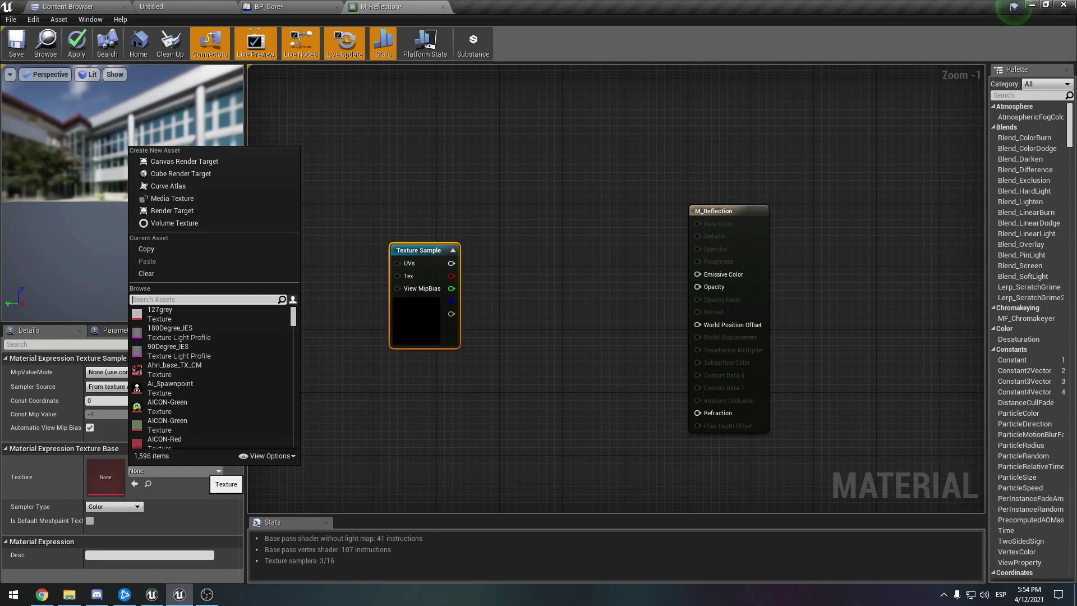
text(quad)
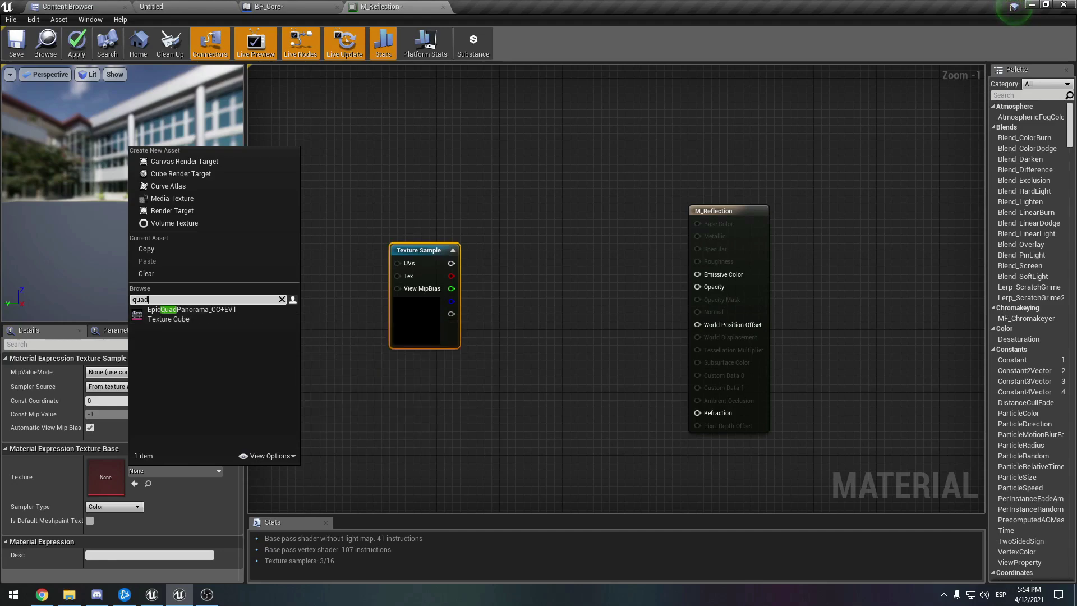
click(268, 456)
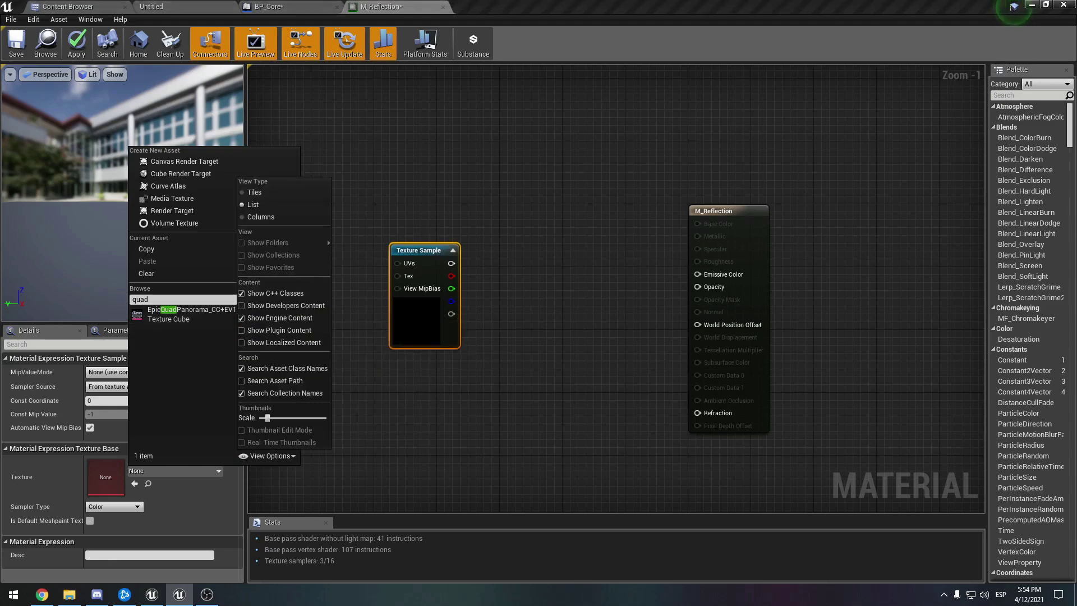
click(185, 312)
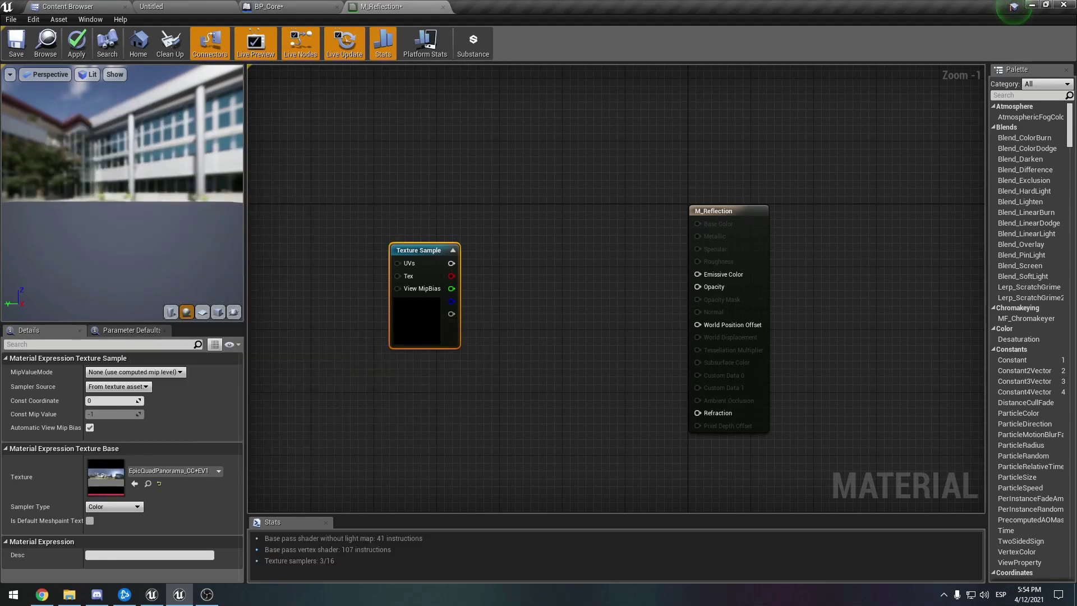
Add a ReflectionVectorWS node beside the Texture Sample and connect its output to the sample's UVs input.
right_drag(323, 330, 380, 351)
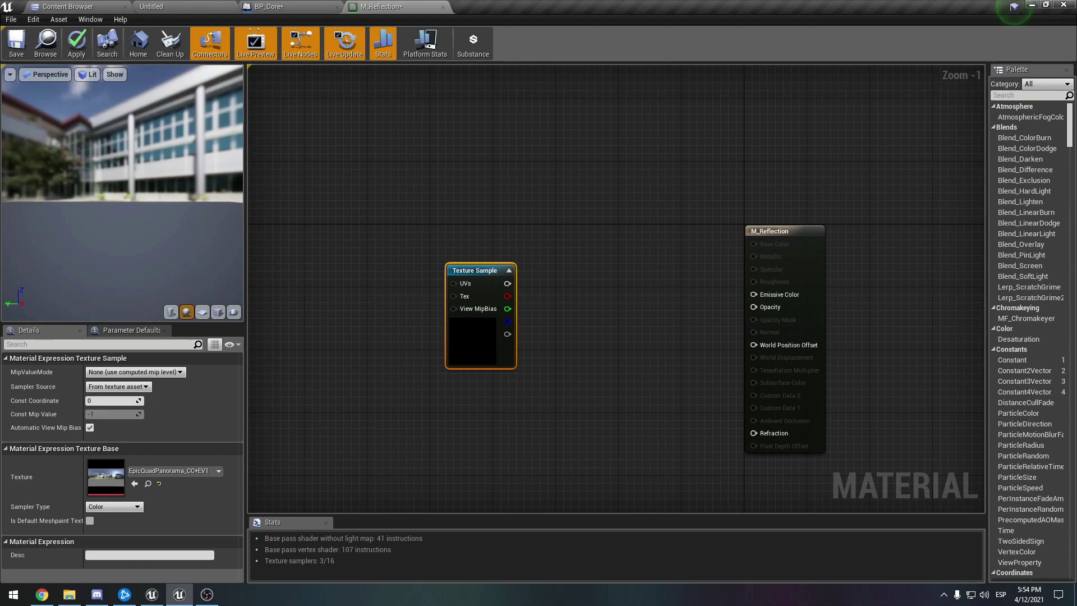
scroll(360, 355, up, 1)
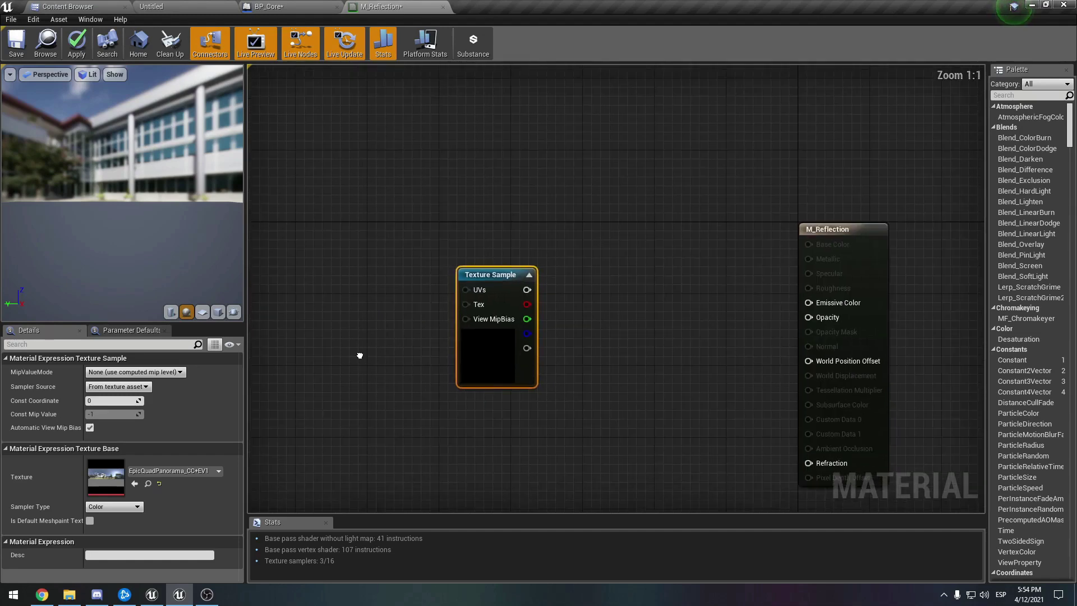
right_drag(361, 355, 379, 377)
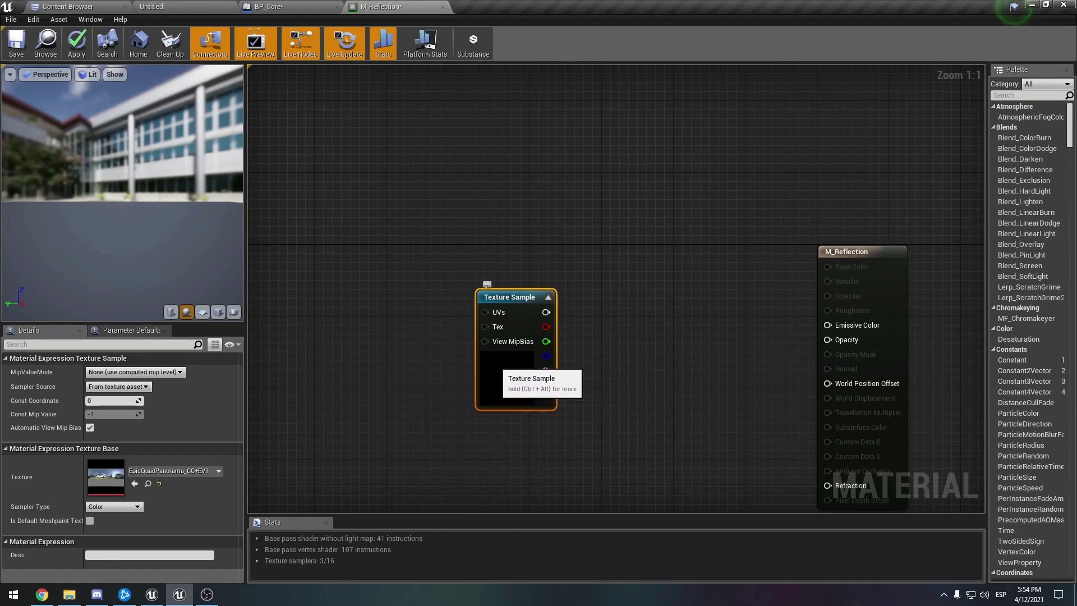
right_click(357, 293)
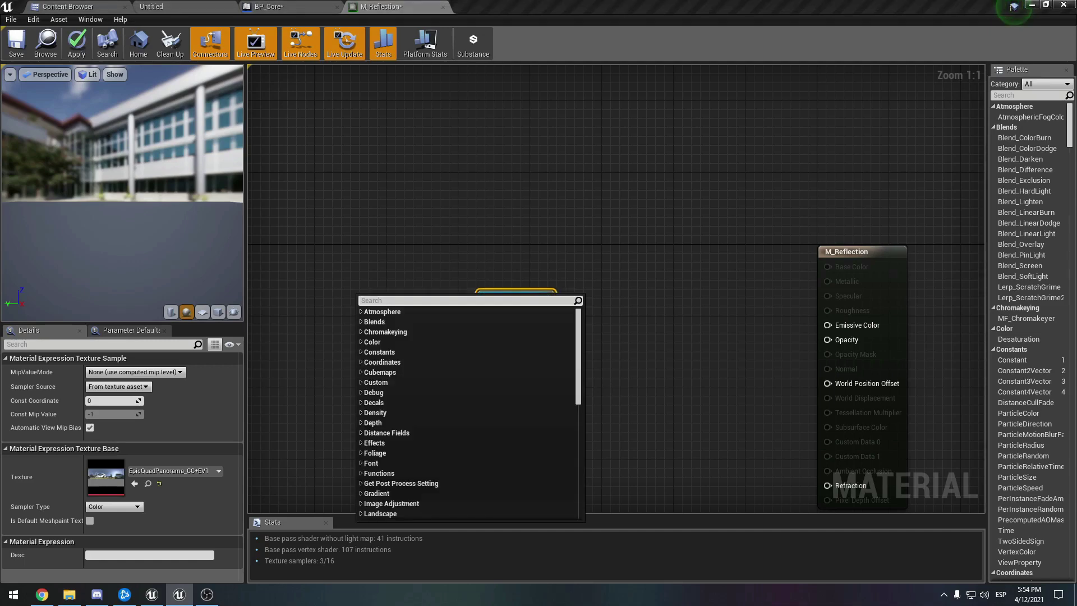
text(reflecti)
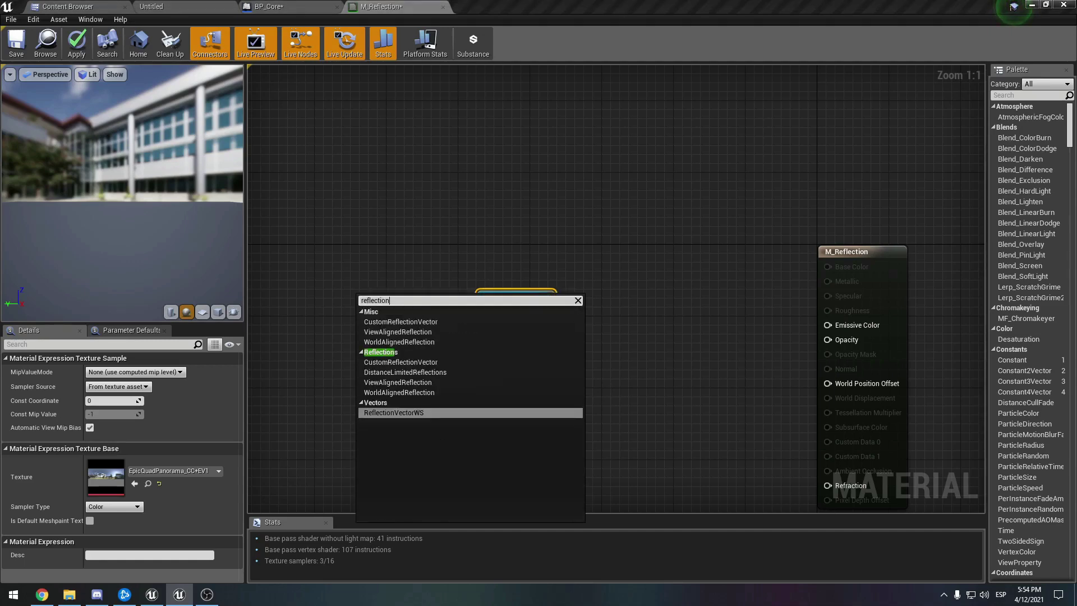
text(on)
key(Return)
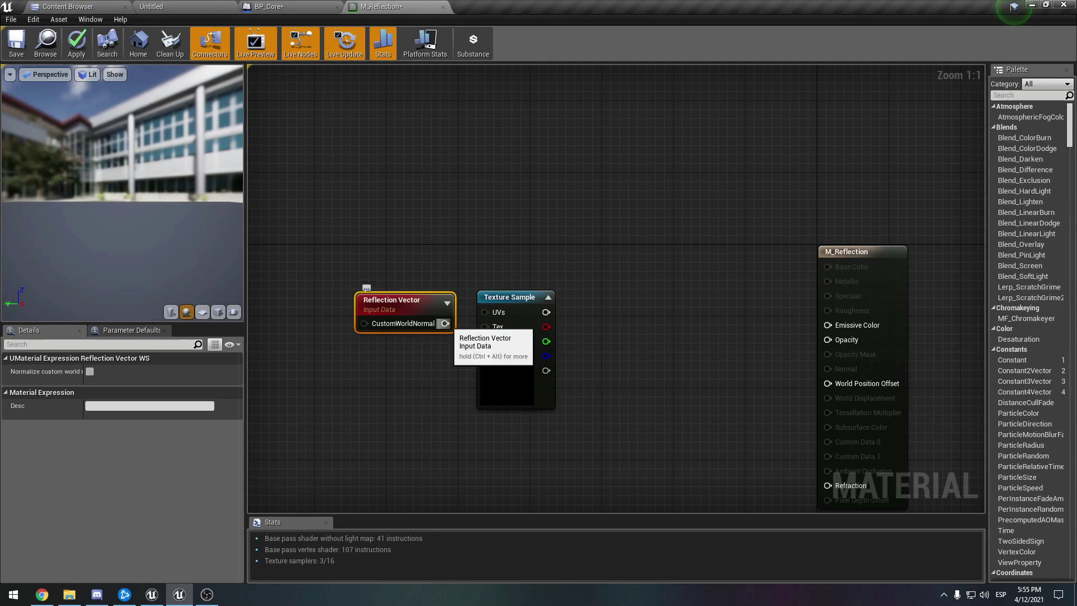
drag(446, 323, 485, 312)
drag(420, 301, 415, 297)
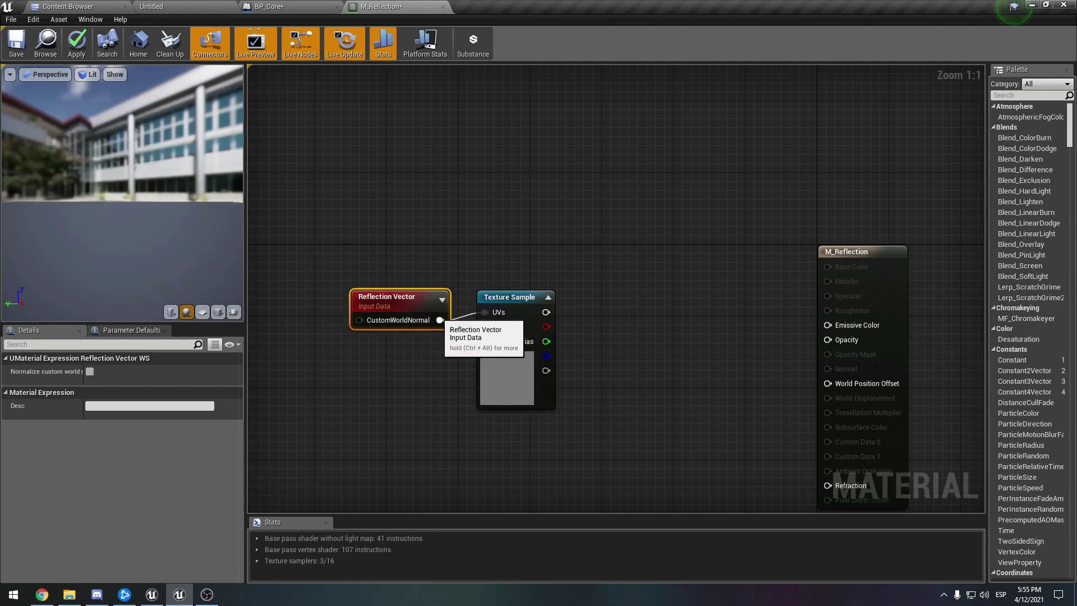
click(509, 297)
drag(122, 168, 111, 161)
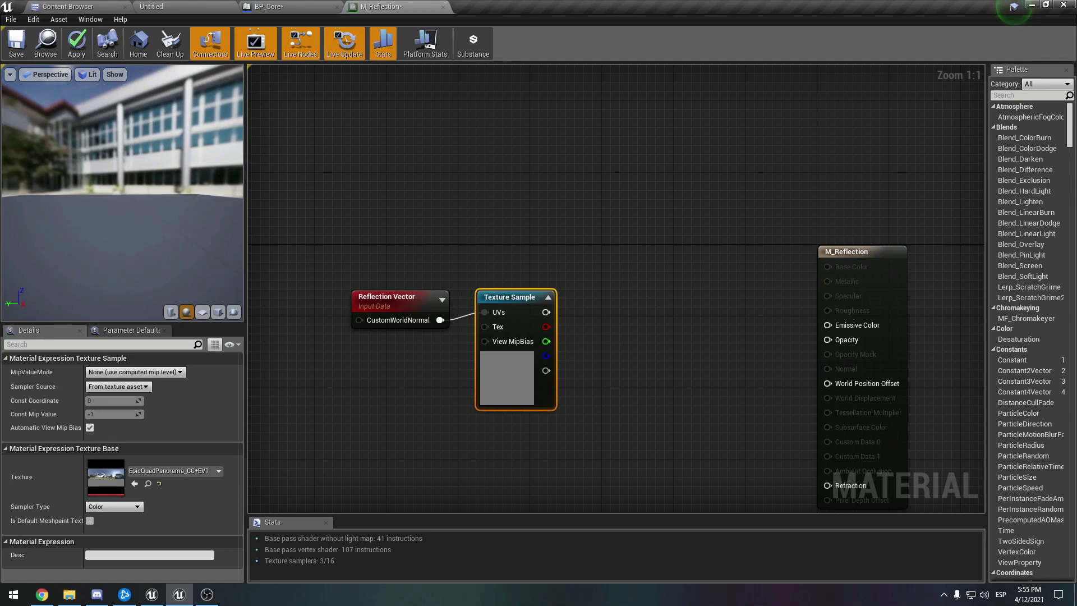
Move the Reflection Vector and Texture Sample nodes together farther away from the M_Reflection output node.
right_drag(592, 261, 609, 236)
drag(615, 235, 391, 374)
drag(546, 364, 485, 370)
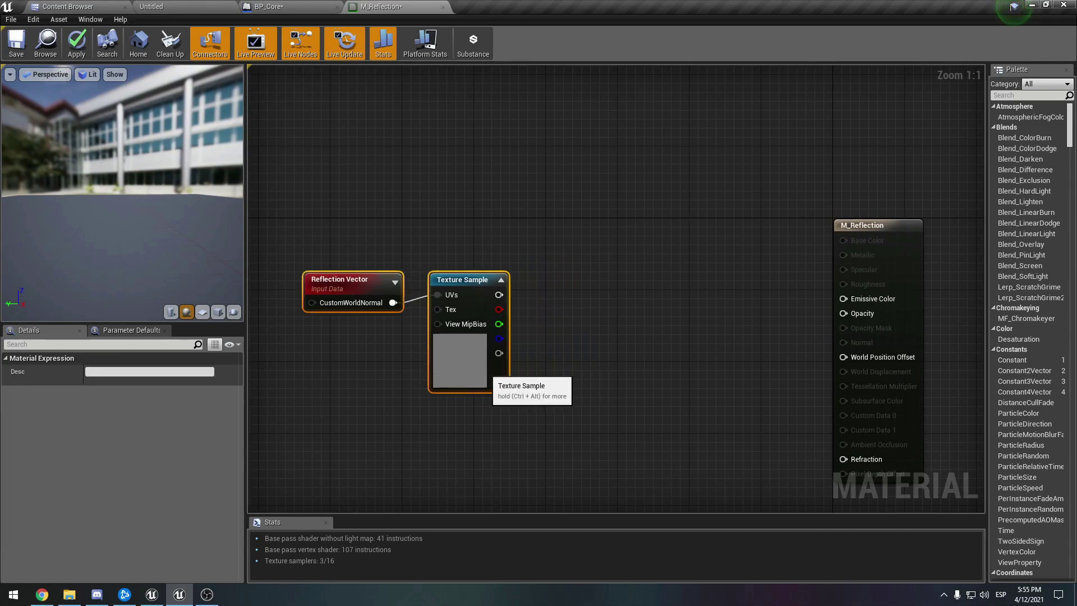
right_drag(589, 271, 635, 286)
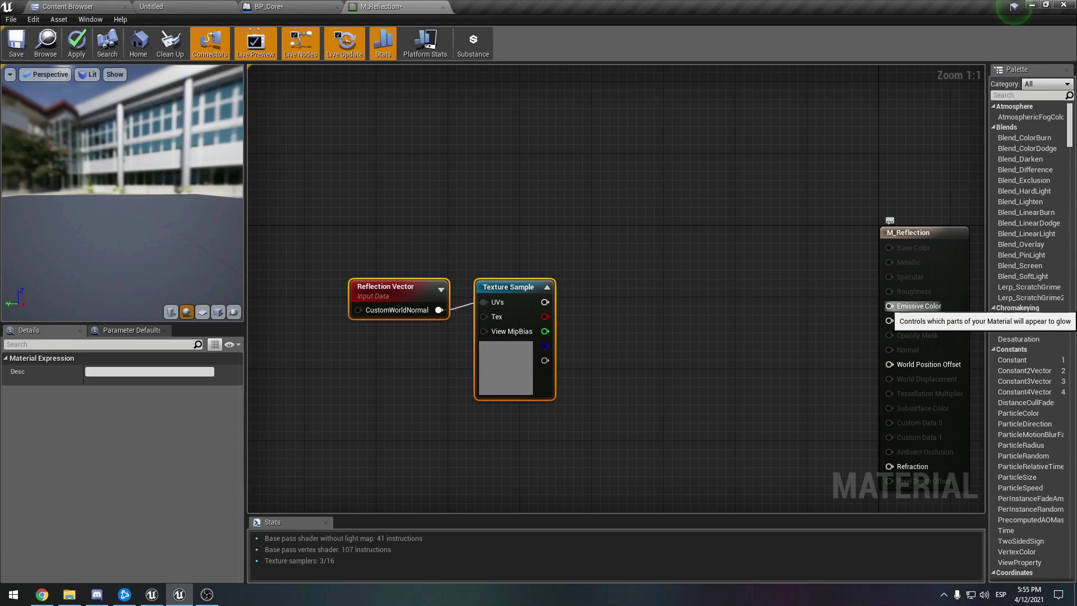
drag(506, 369, 488, 360)
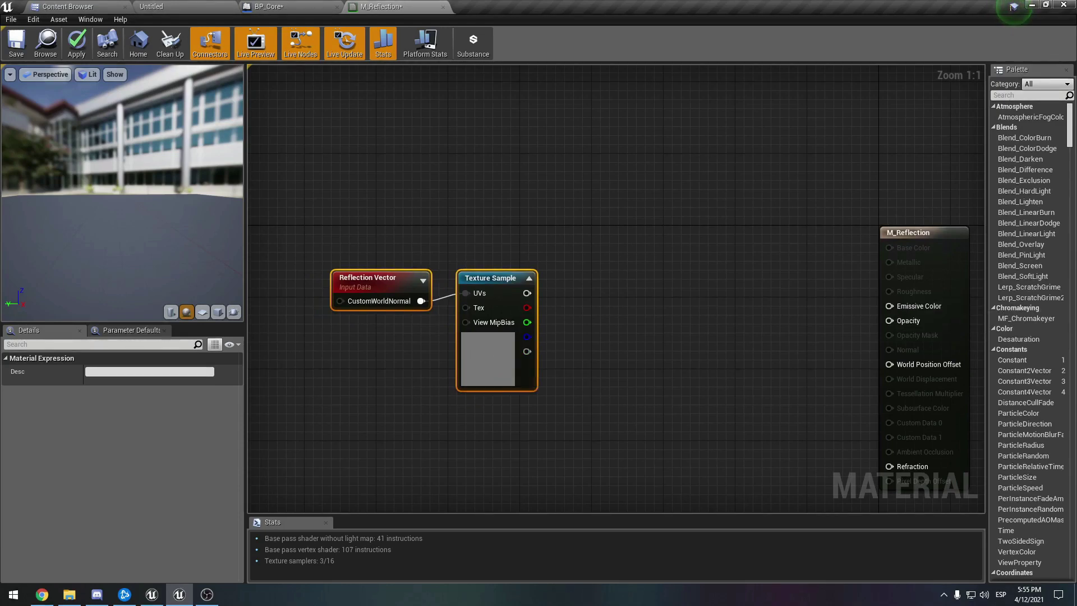
Add a ParticleColor node above the Texture Sample node.
right_drag(557, 212, 587, 246)
right_click(510, 144)
text(pa)
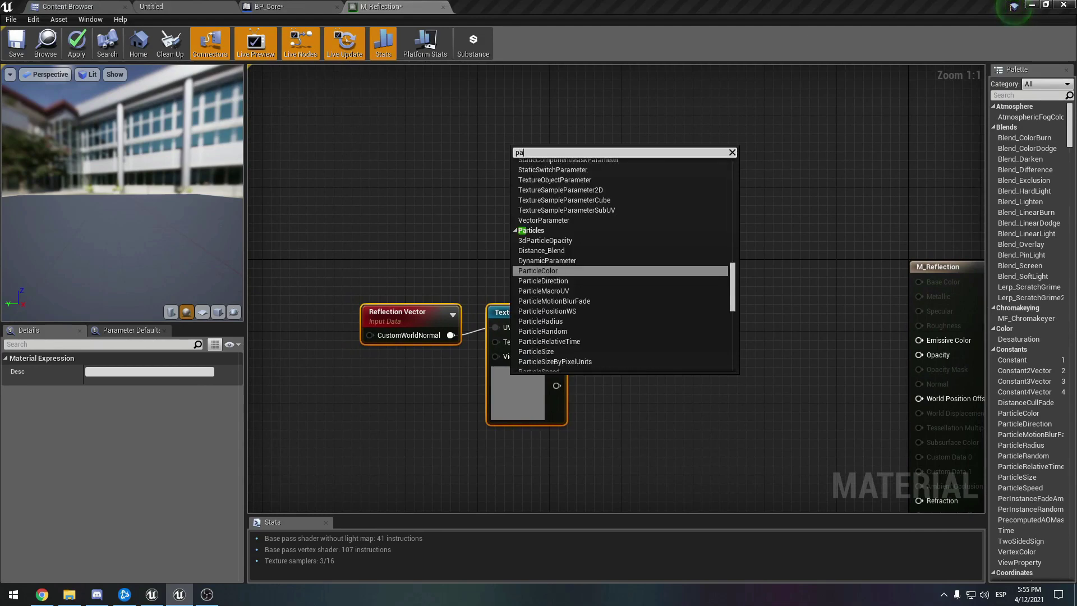
text(rticle)
key(Return)
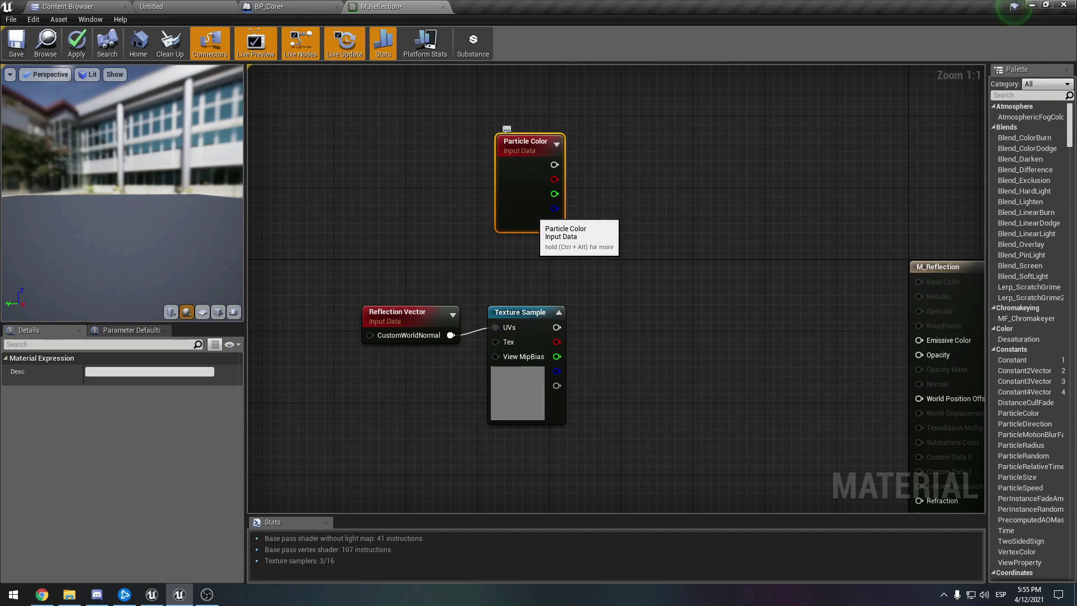
click(588, 163)
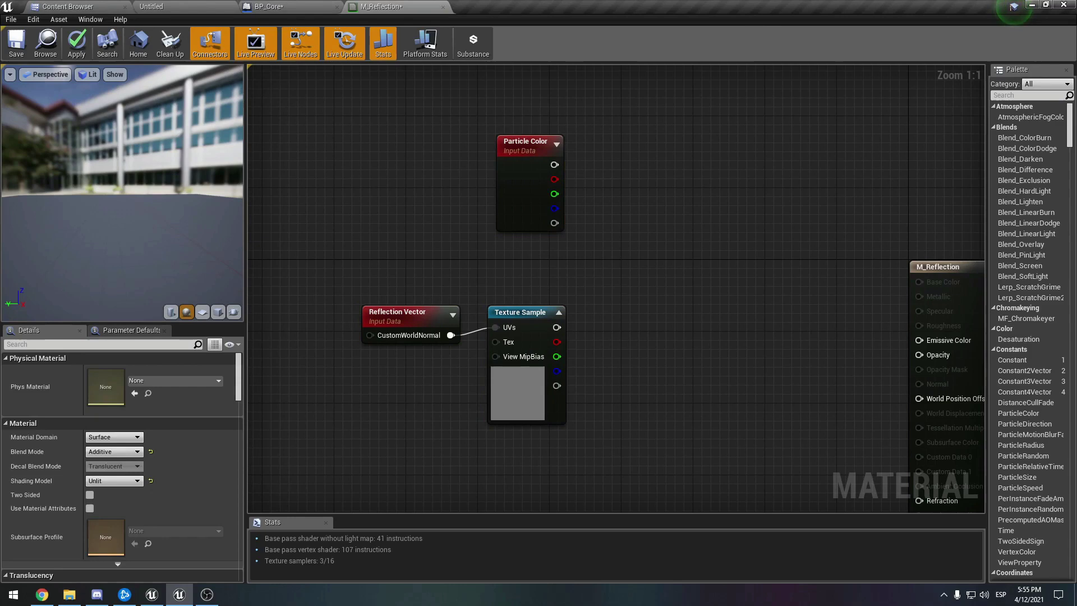
Add a Multiply node with Particle Color wired to A and the Texture Sample's RGB output wired to B.
key(m)
click(648, 297)
drag(556, 327, 513, 118)
drag(677, 305, 673, 290)
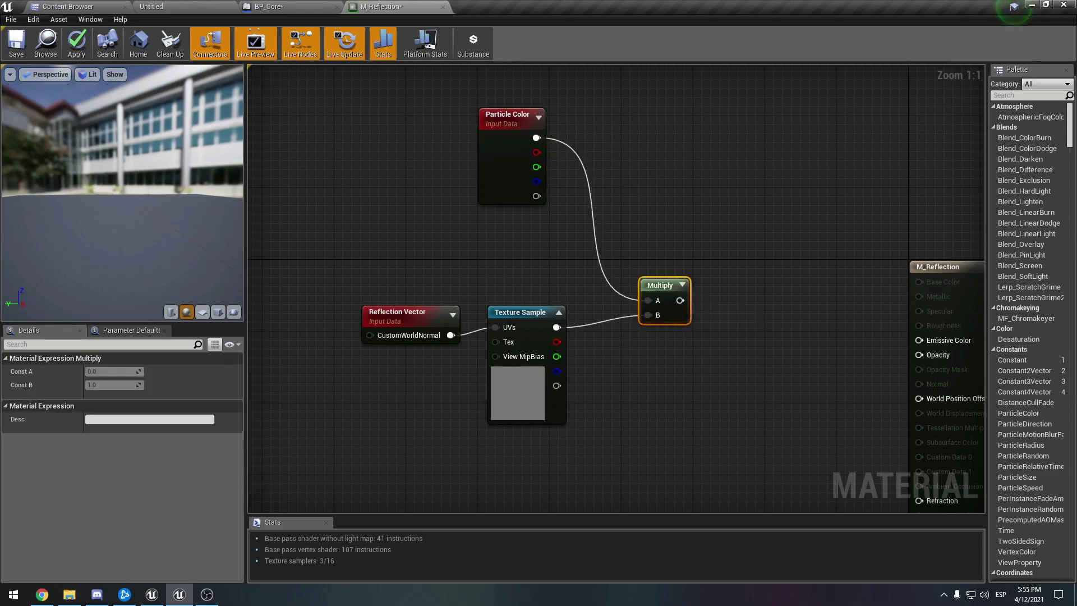
drag(665, 285, 669, 266)
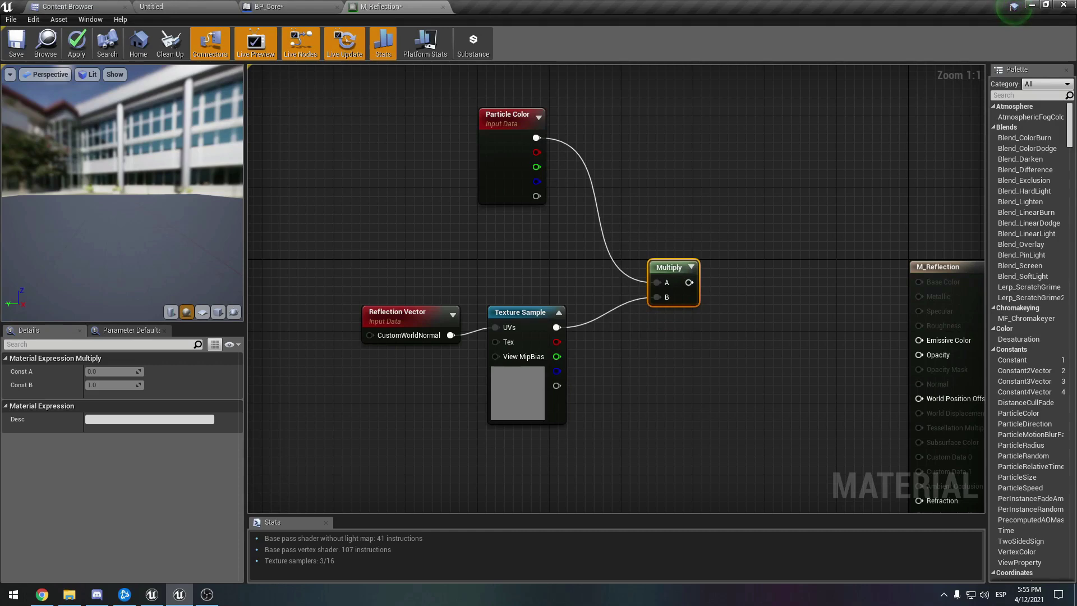
Duplicate the Multiply node and insert the copy between Particle Color and the first Multiply's A input.
key(ctrl+w)
drag(600, 211, 536, 139)
drag(648, 210, 656, 282)
click(617, 269)
drag(629, 196, 621, 197)
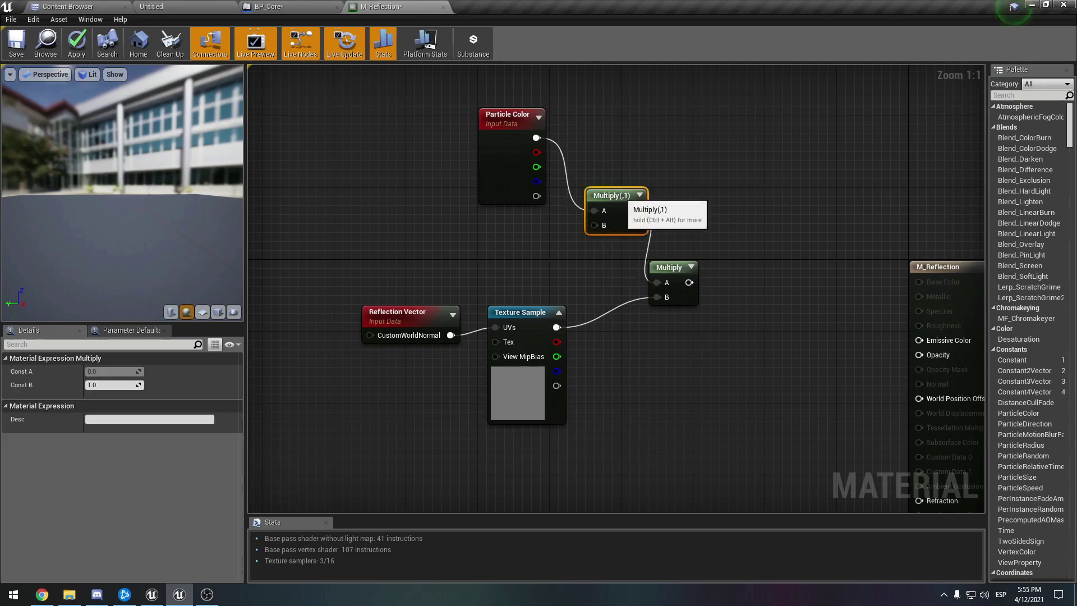
Add a scalar parameter named "Texture power" below Particle Color and connect it to the upper Multiply's B input.
key(s)
click(516, 255)
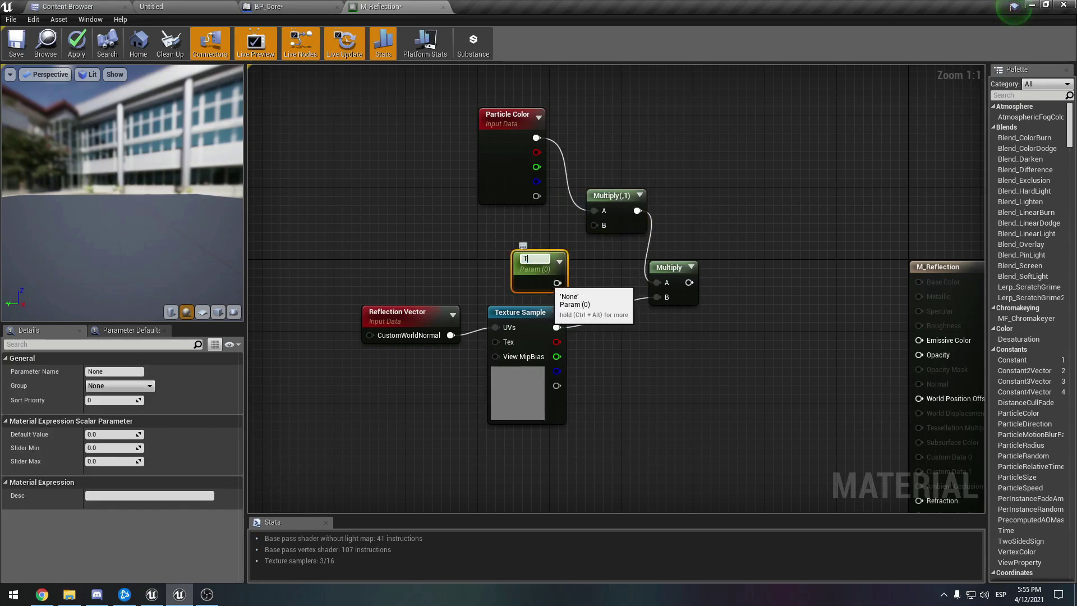
text(Texture power)
key(Return)
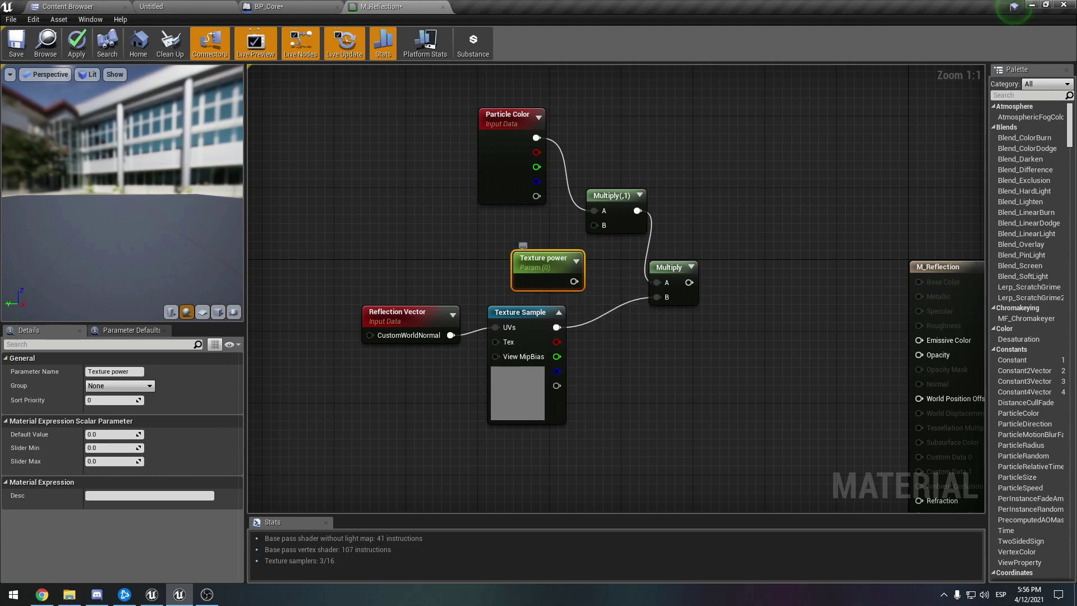
drag(574, 281, 533, 240)
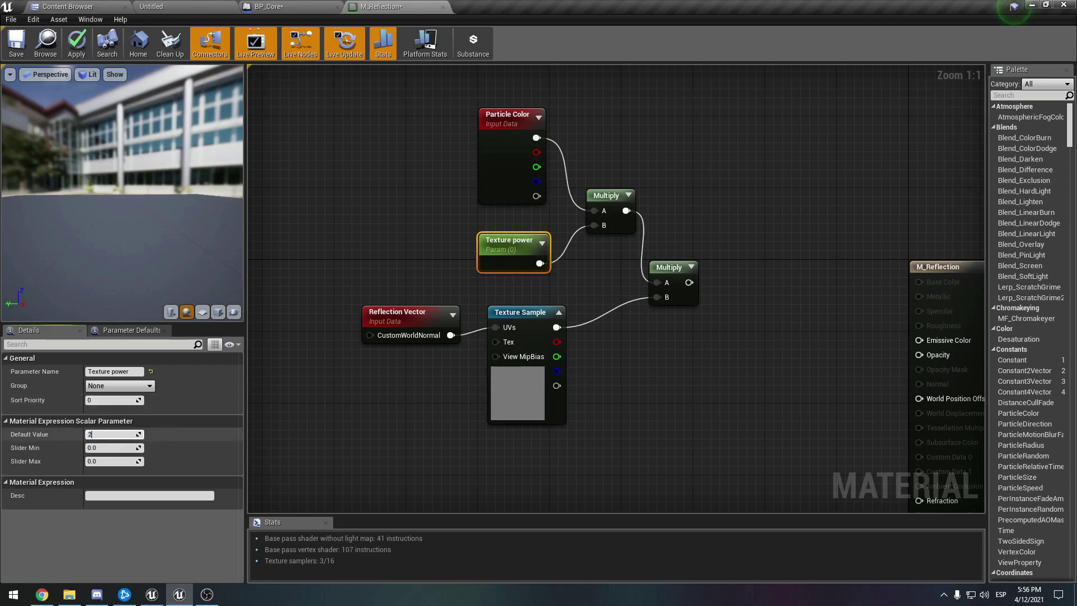
Set the Texture power parameter's default value to 1.0 and apply the material changes.
key(Tab)
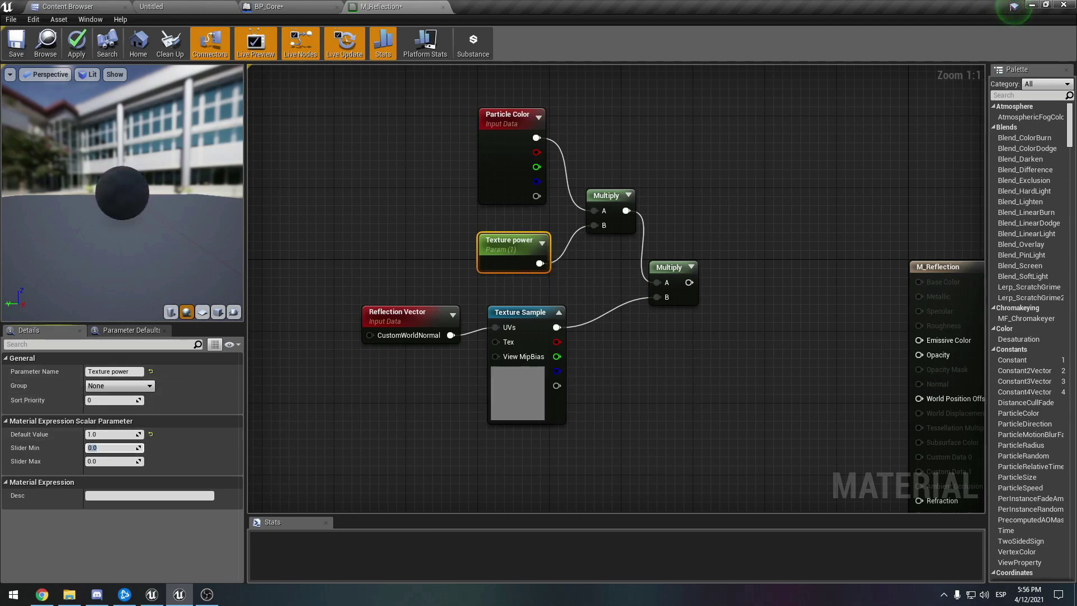
click(77, 43)
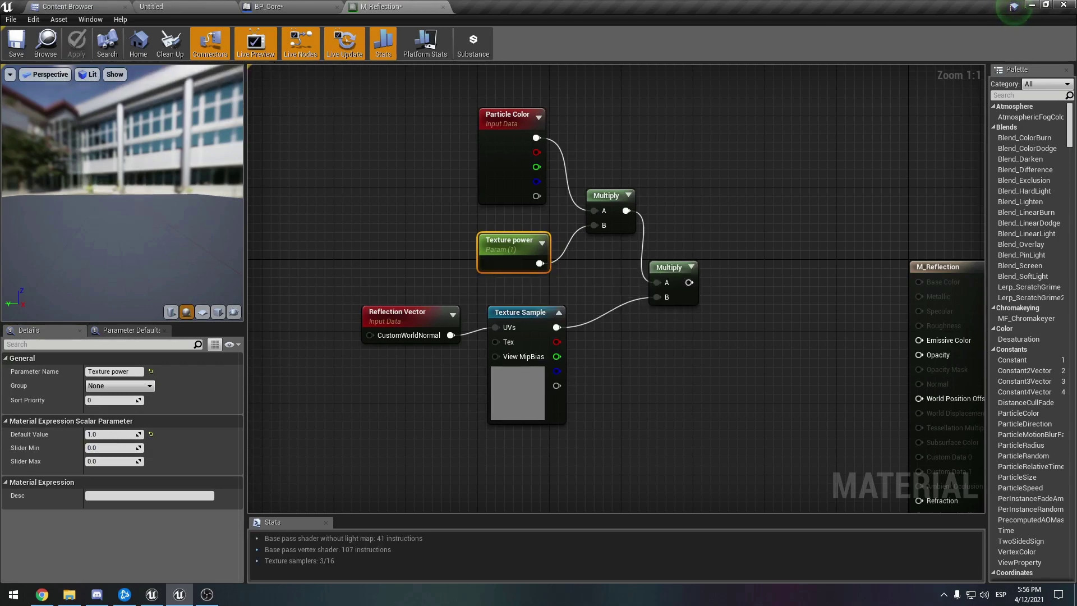
Move the whole group of connected nodes farther away from the M_Reflection output node to make room.
drag(733, 113, 449, 426)
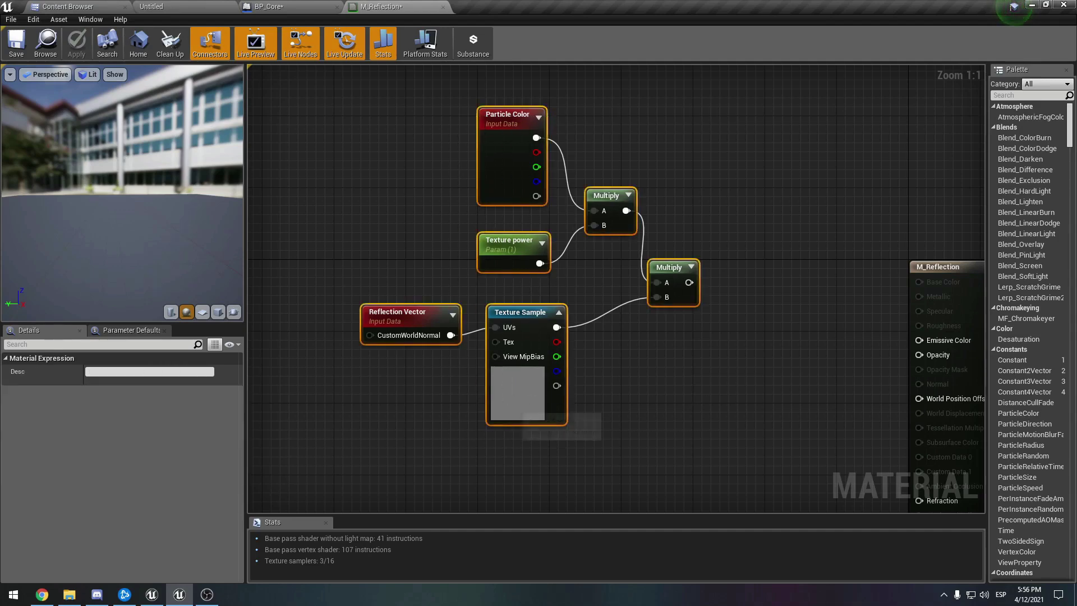
drag(516, 409, 435, 409)
right_drag(589, 389, 650, 392)
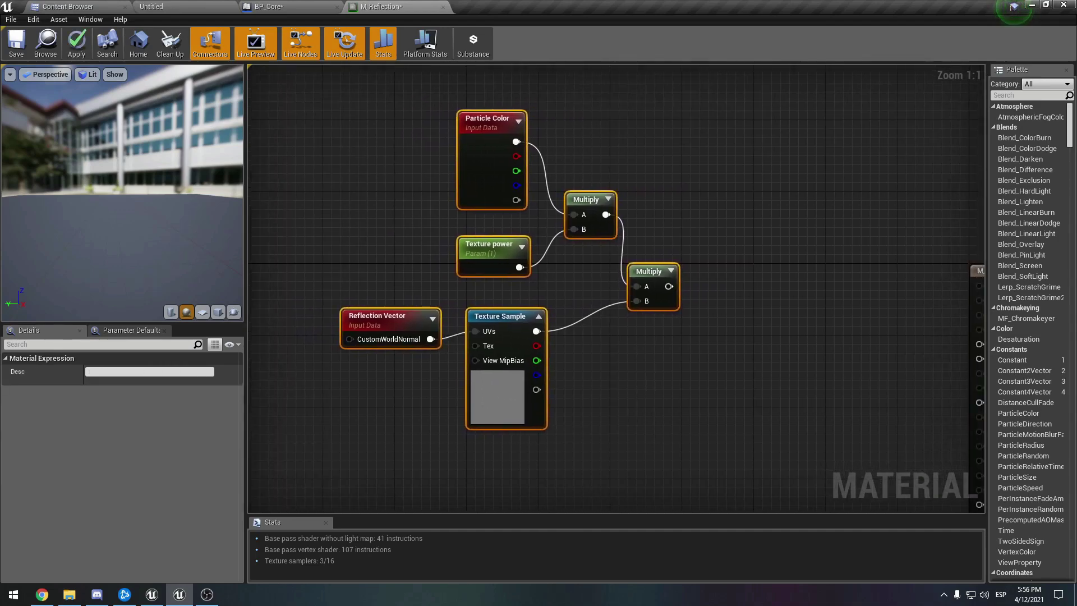
drag(504, 409, 487, 408)
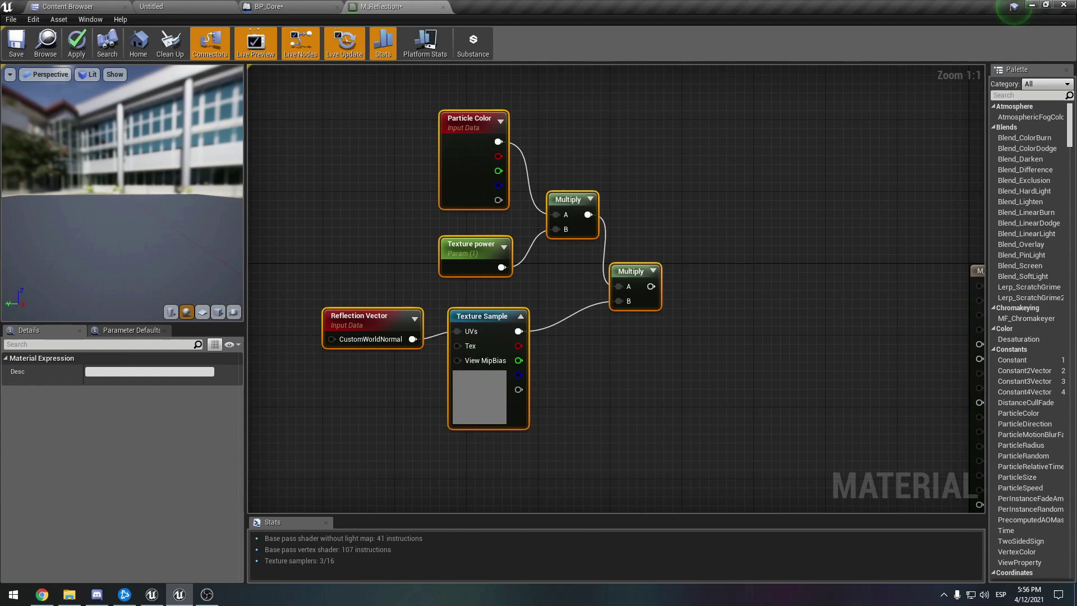
click(477, 395)
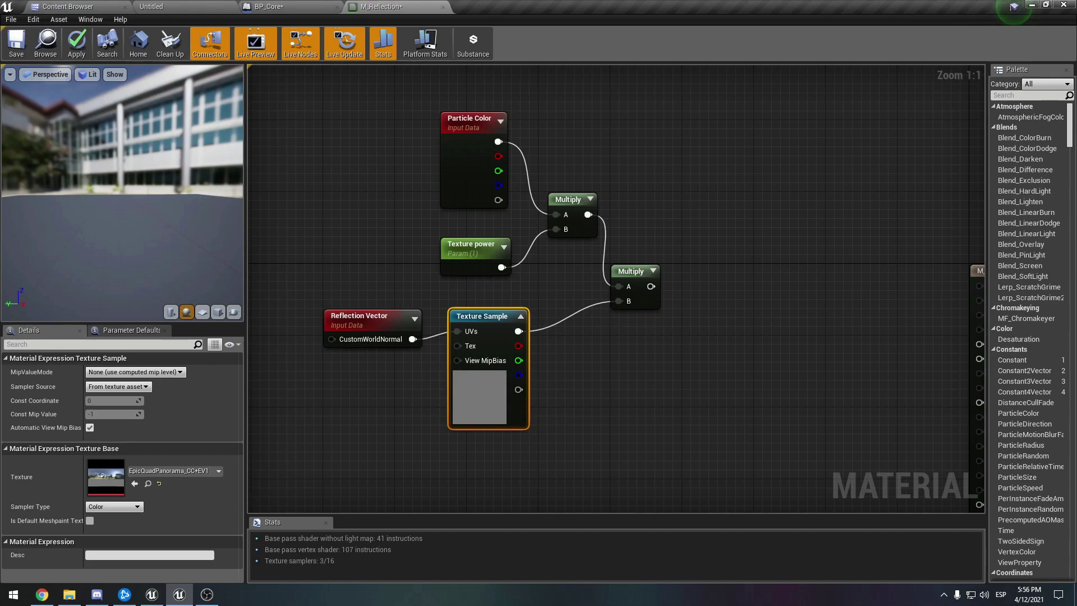
Add a Fresnel node below the Texture Sample in the M_Reflection graph.
right_drag(613, 432, 596, 340)
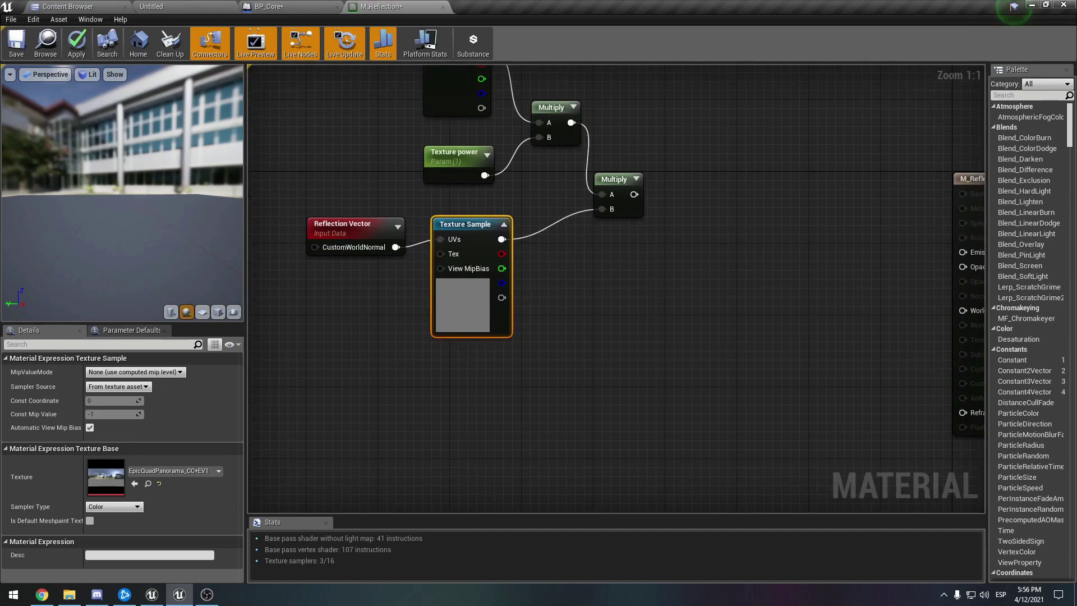
right_click(534, 168)
text(fres)
key(Return)
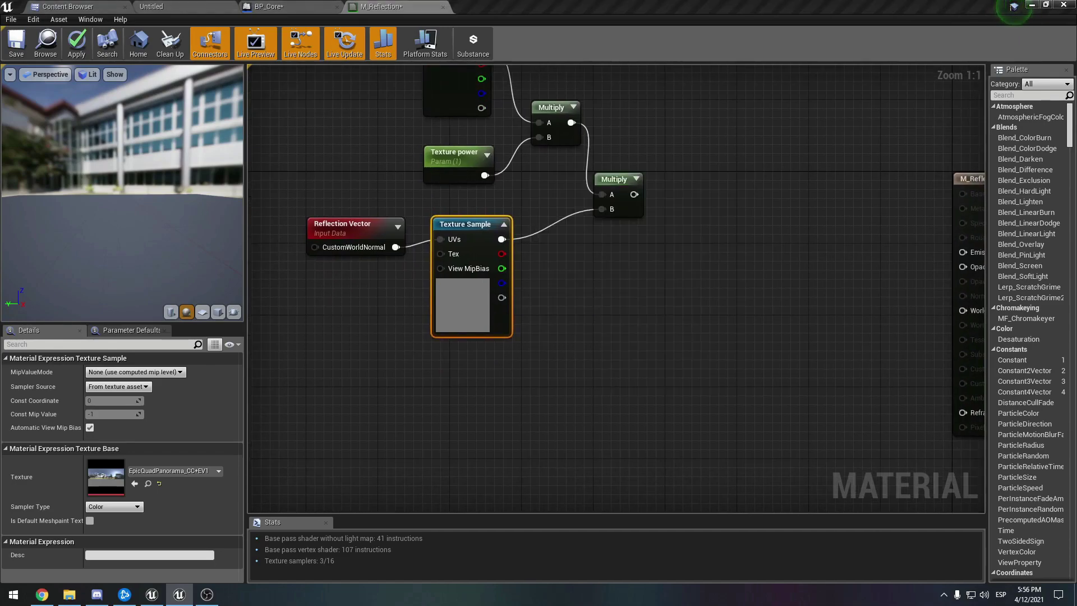
drag(549, 401, 531, 400)
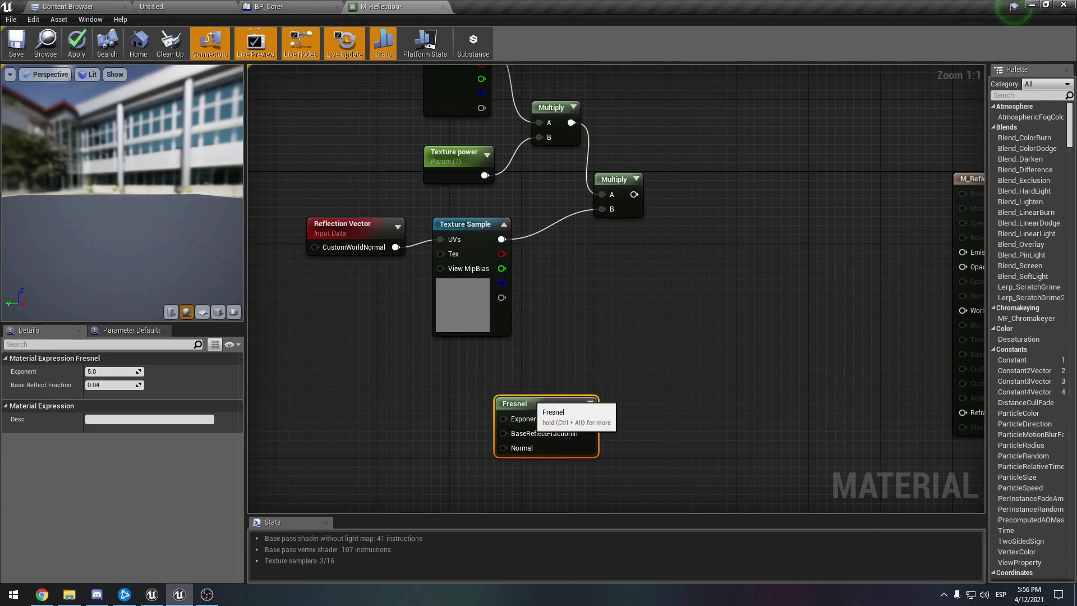
right_drag(633, 332, 615, 366)
key(Escape)
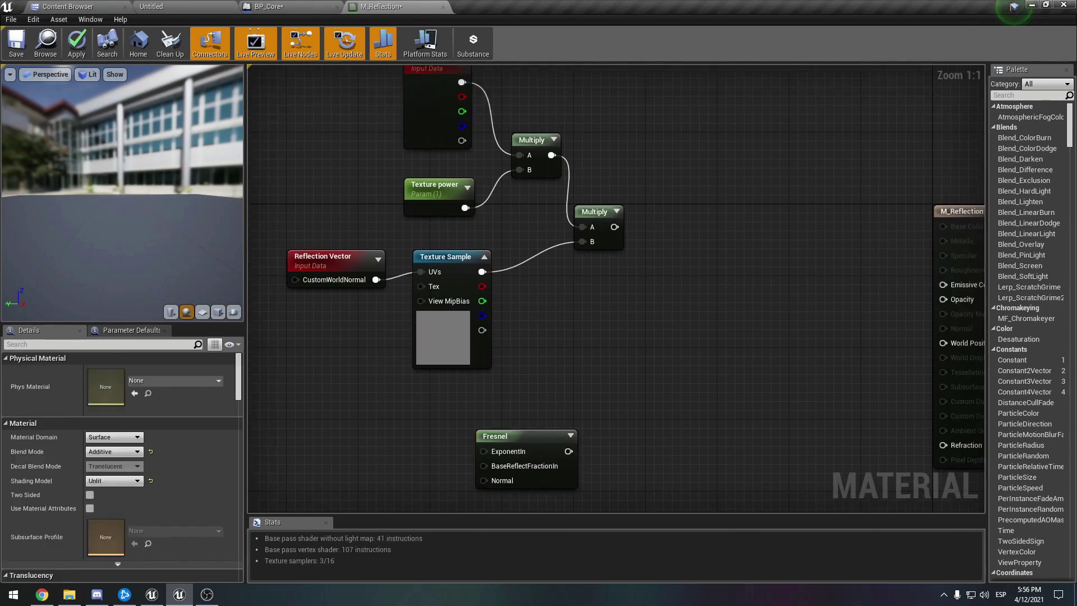
Add a Multiply with the lower Multiply's output wired to A and Fresnel to B, and connect its result to Emissive Color.
click(676, 332)
drag(614, 227, 569, 451)
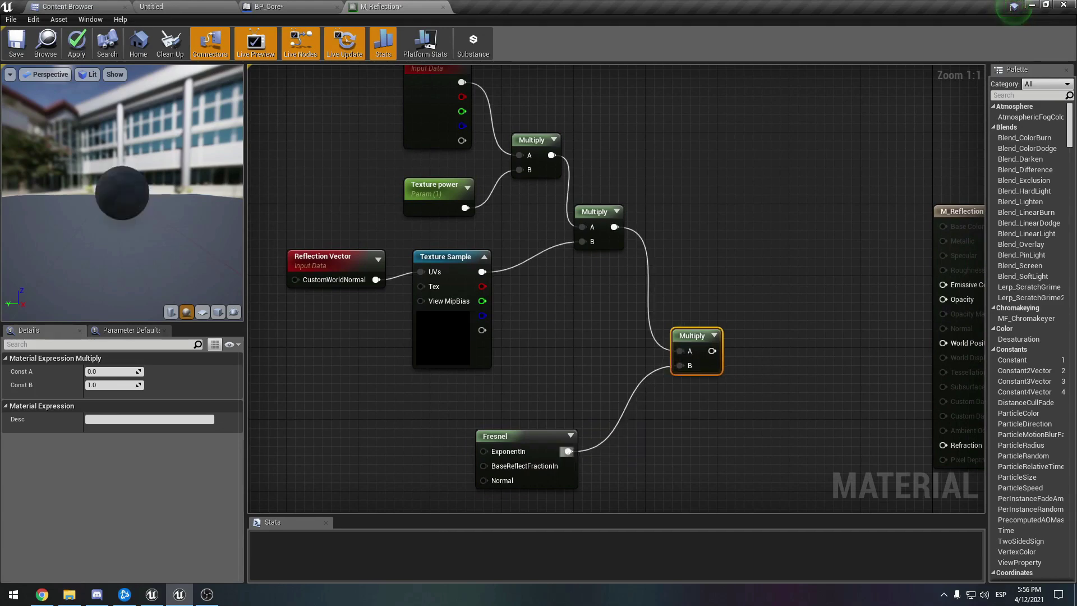
right_drag(718, 412, 664, 444)
drag(659, 383, 890, 317)
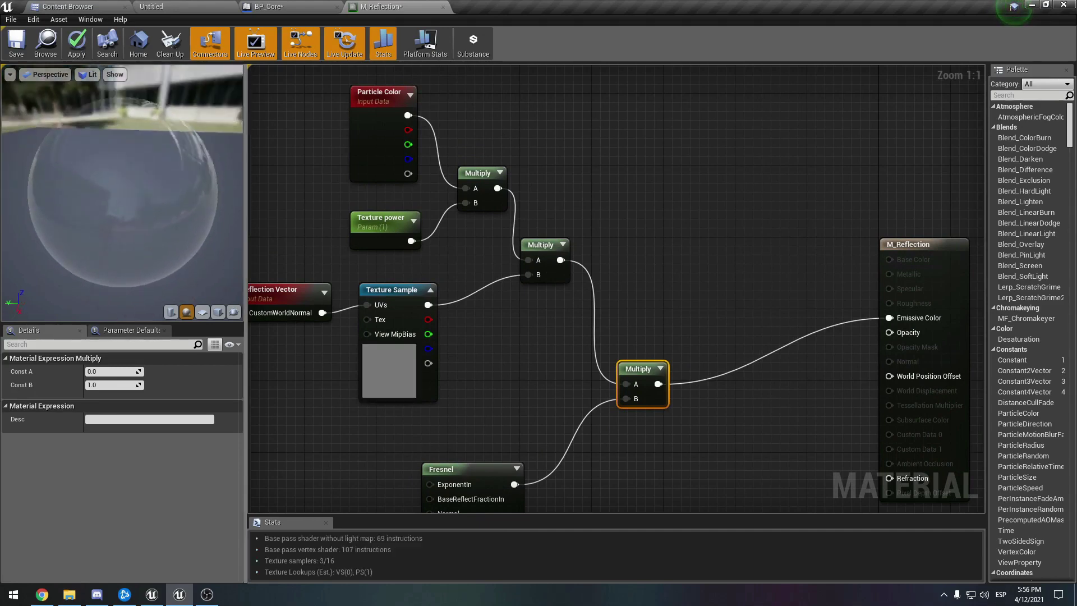
drag(122, 192, 84, 193)
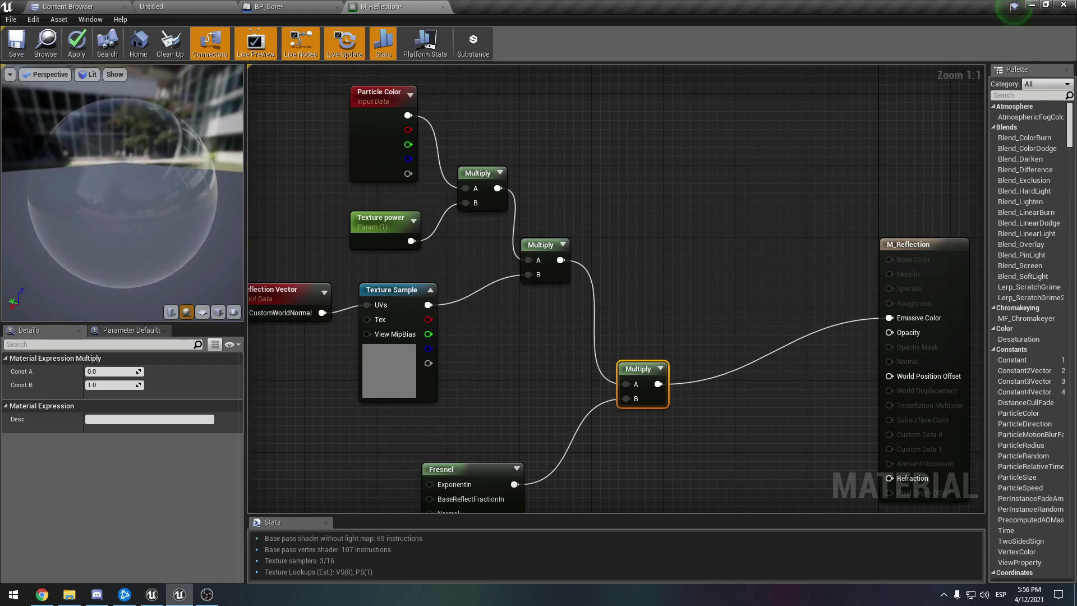
Place the Fresnel node directly beneath the Texture Sample and shift the final Multiply closer to the other nodes.
right_drag(521, 356, 567, 241)
drag(536, 359, 481, 323)
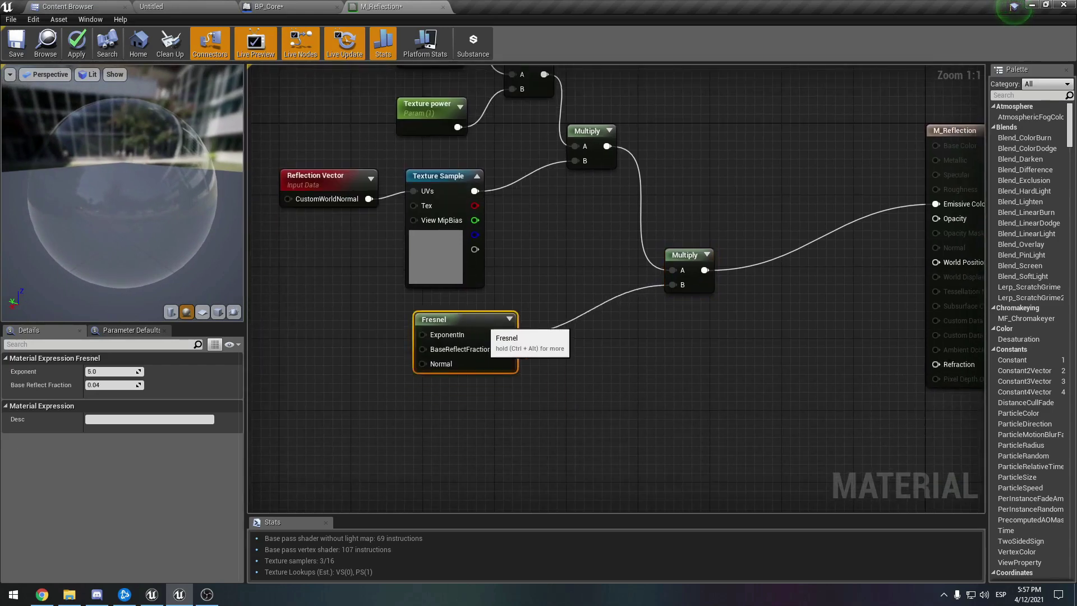
drag(695, 258, 679, 242)
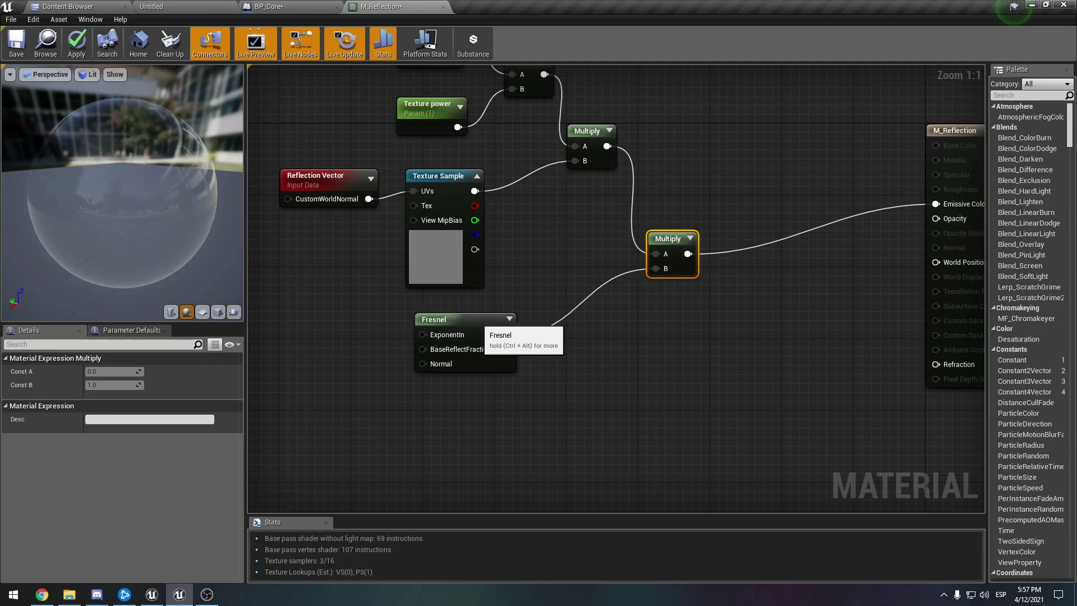
drag(477, 322, 468, 322)
click(538, 381)
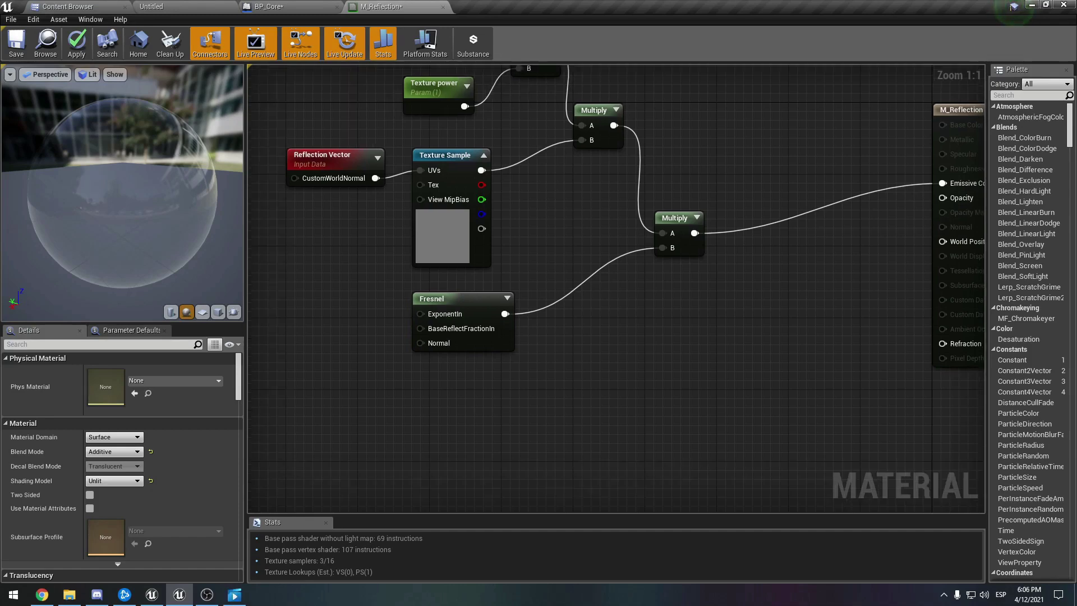
Add a PixelNormalWS node and place it below the Fresnel node.
right_click(448, 190)
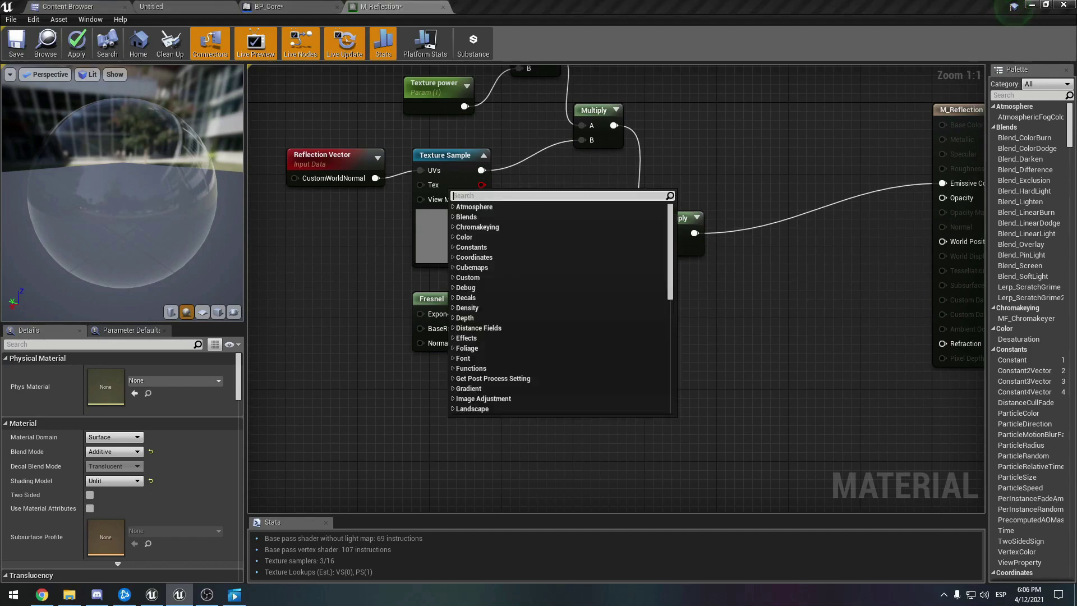
text(pixel)
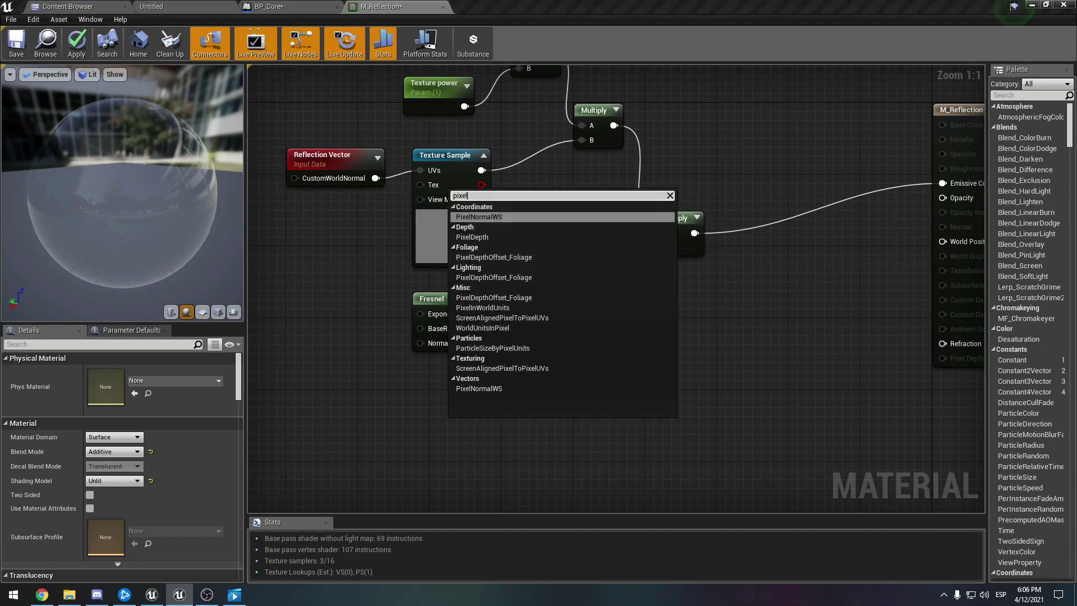
key(Return)
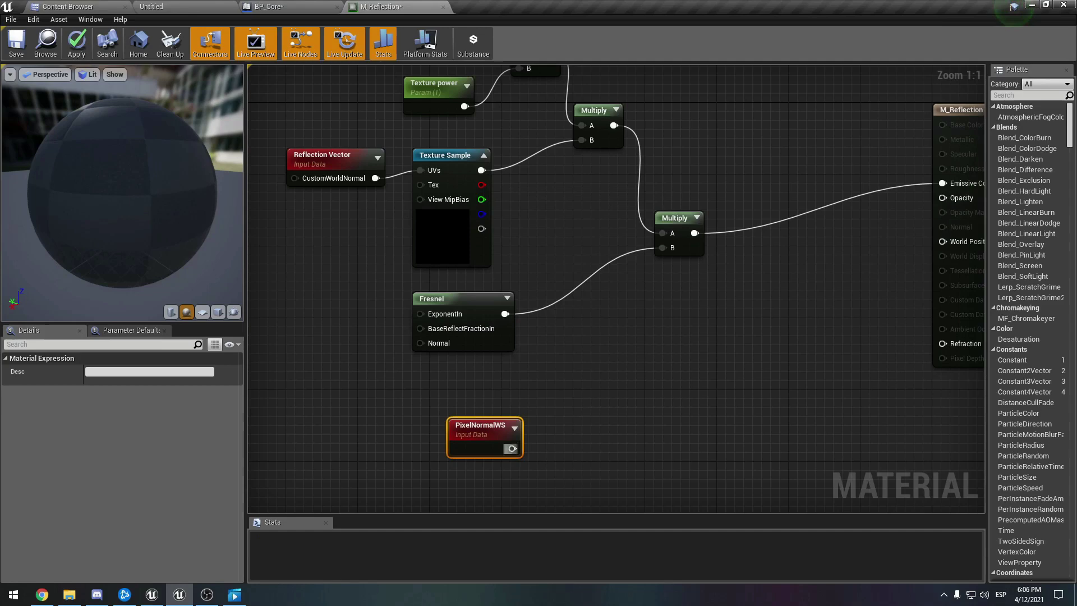
drag(484, 425, 466, 406)
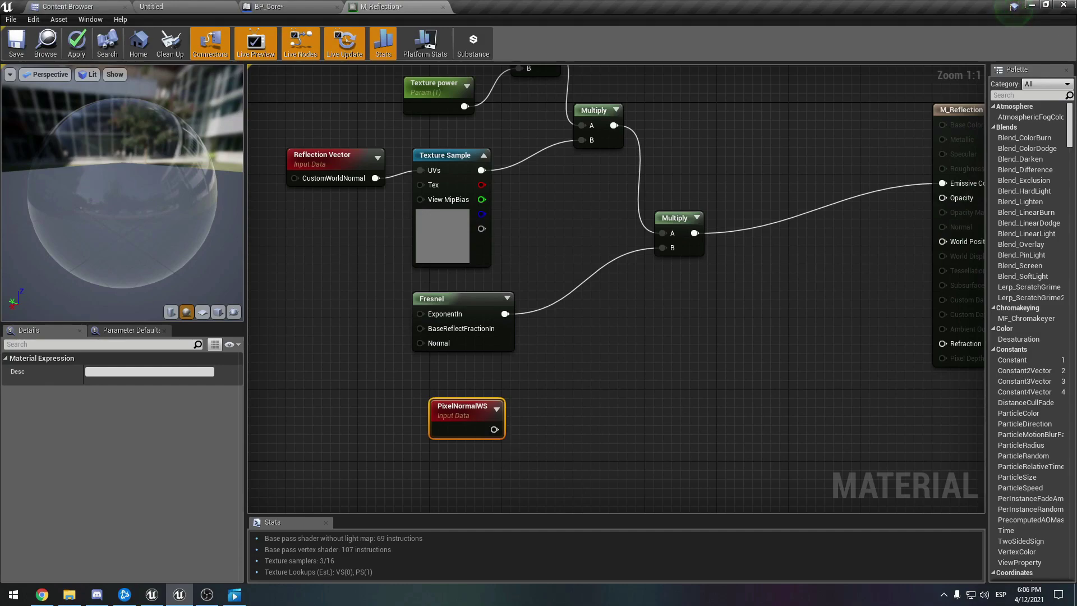
Open the test material from the Tutorials folder.
click(72, 7)
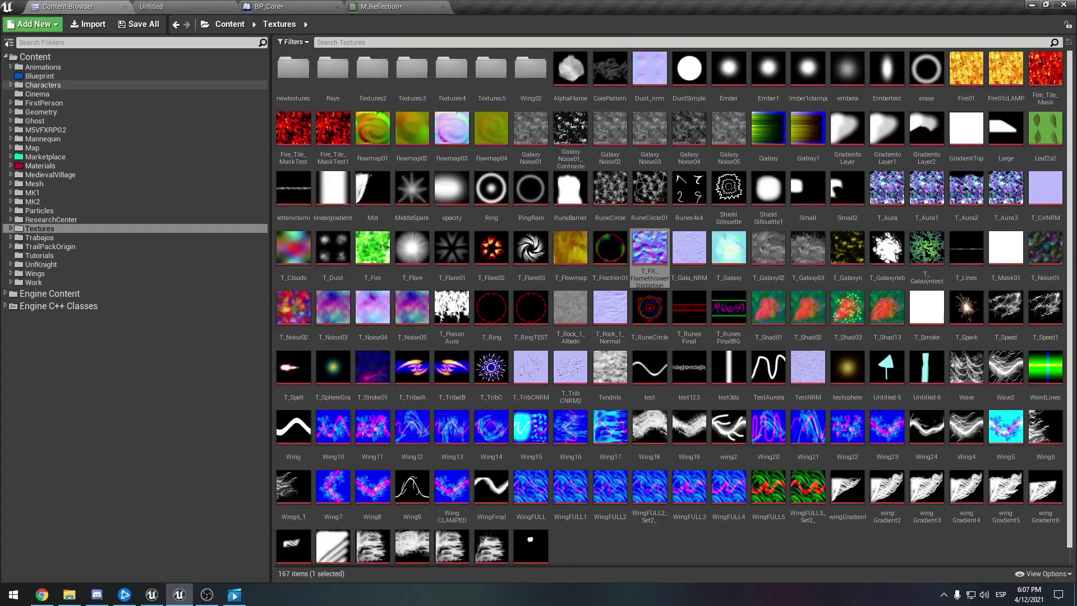
click(39, 255)
double_click(411, 68)
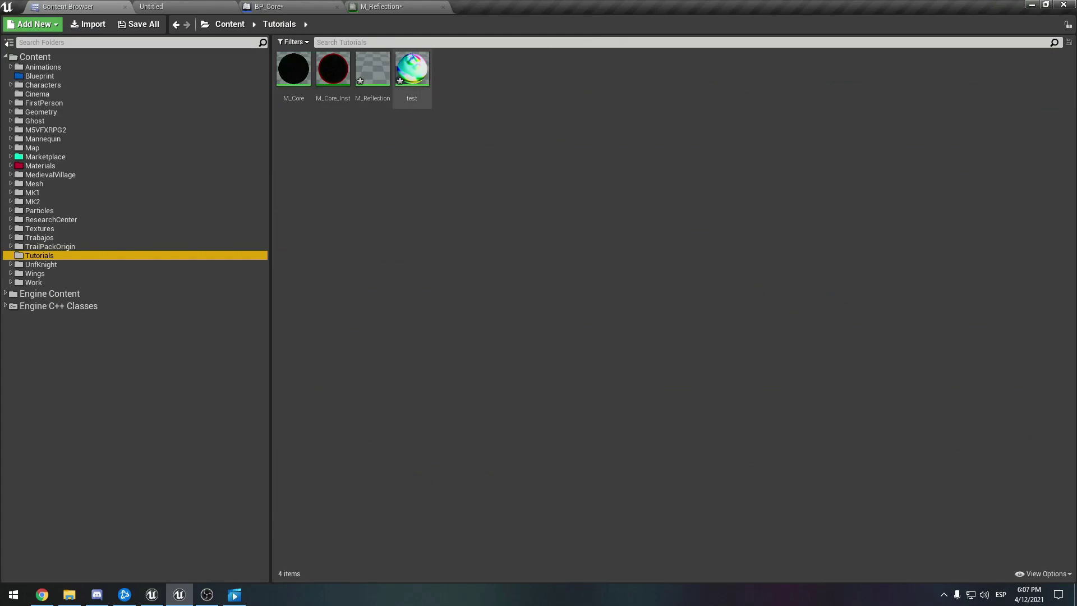
right_drag(505, 263, 559, 265)
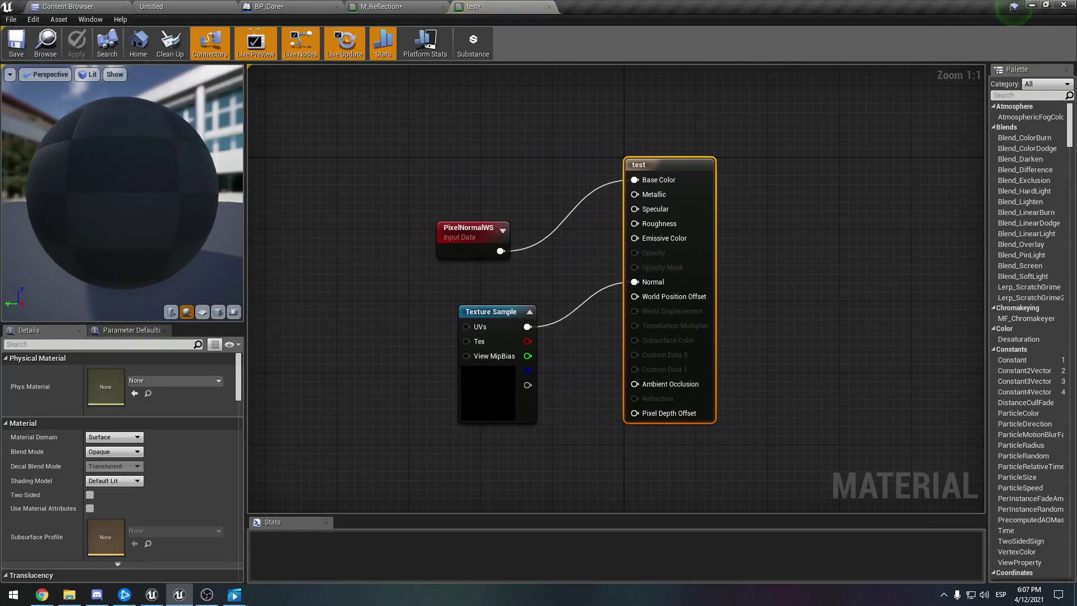
Disconnect the Texture Sample from the test material's Normal input and examine the world-normal colours around the preview sphere.
drag(465, 236, 451, 200)
alt+click(527, 326)
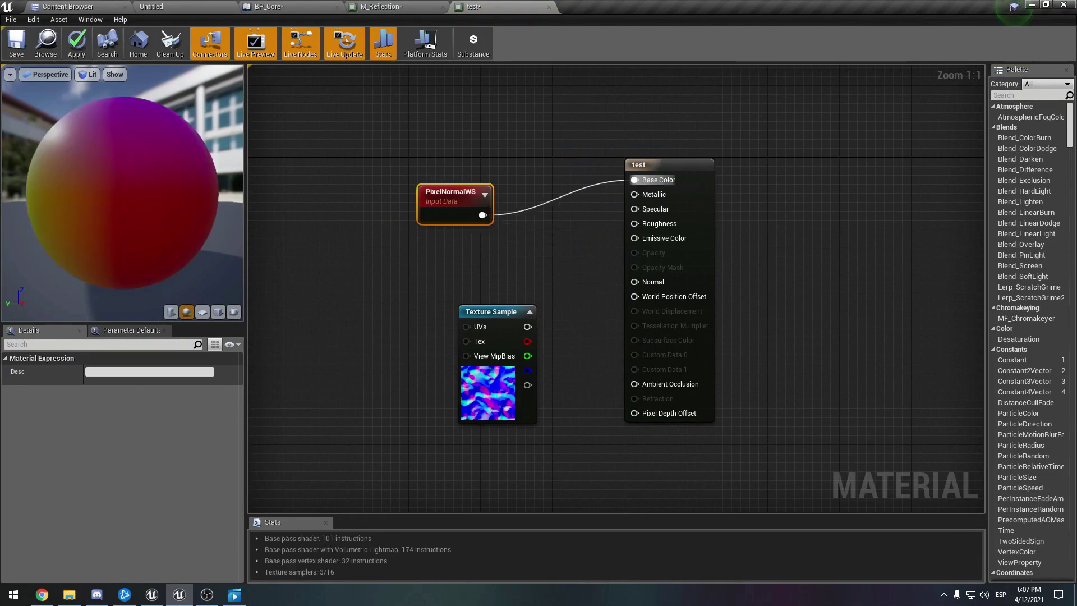
drag(140, 224, 236, 224)
scroll(140, 224, down, 3)
drag(123, 201, 100, 233)
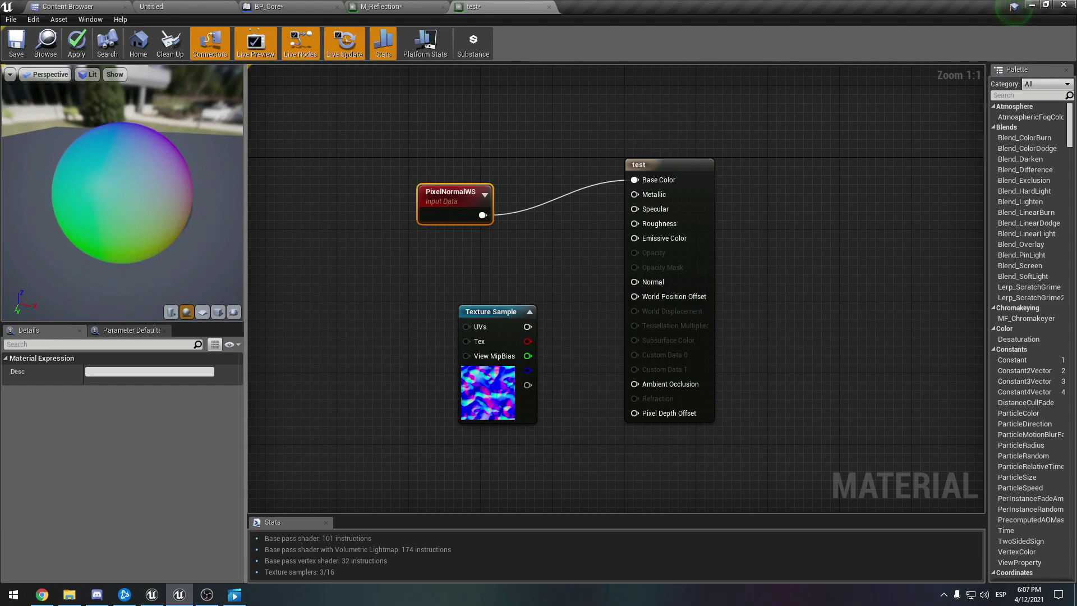
mouse_move(101, 232)
mouse_down()
mouse_move(87, 232)
mouse_move(236, 232)
mouse_move(101, 227)
mouse_up()
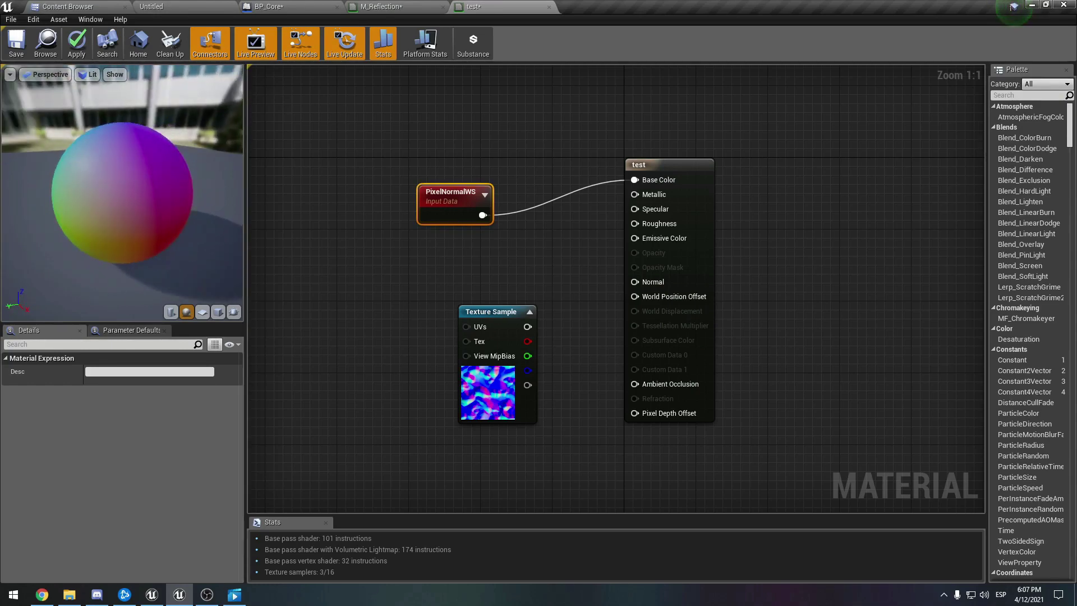
Connect the Texture Sample's RGB output to the test material's Normal input and preview the material close up on a plane.
click(500, 409)
drag(527, 326, 634, 282)
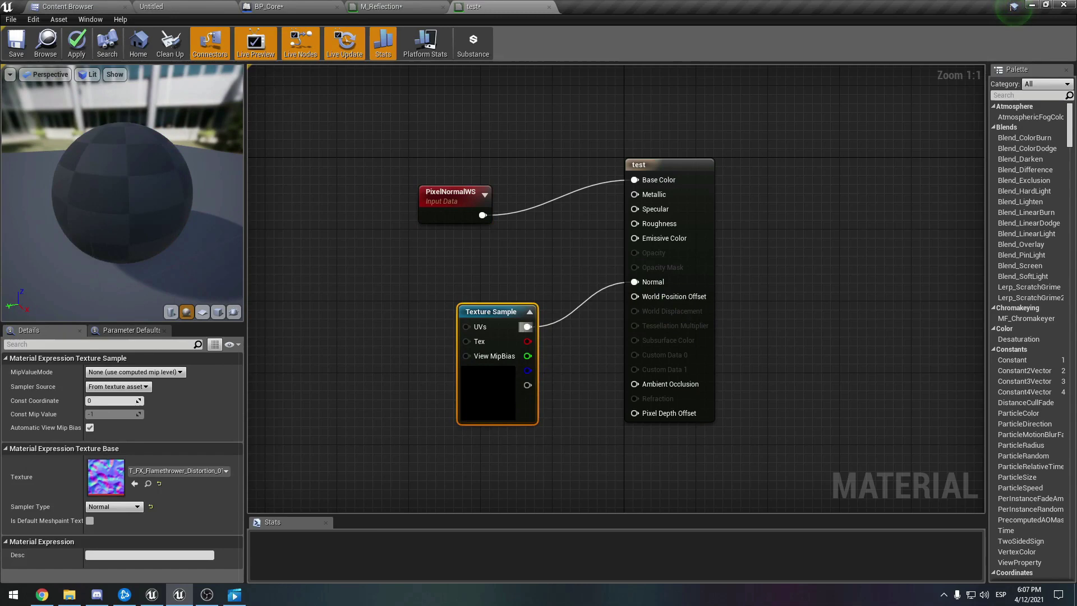
drag(157, 190, 135, 174)
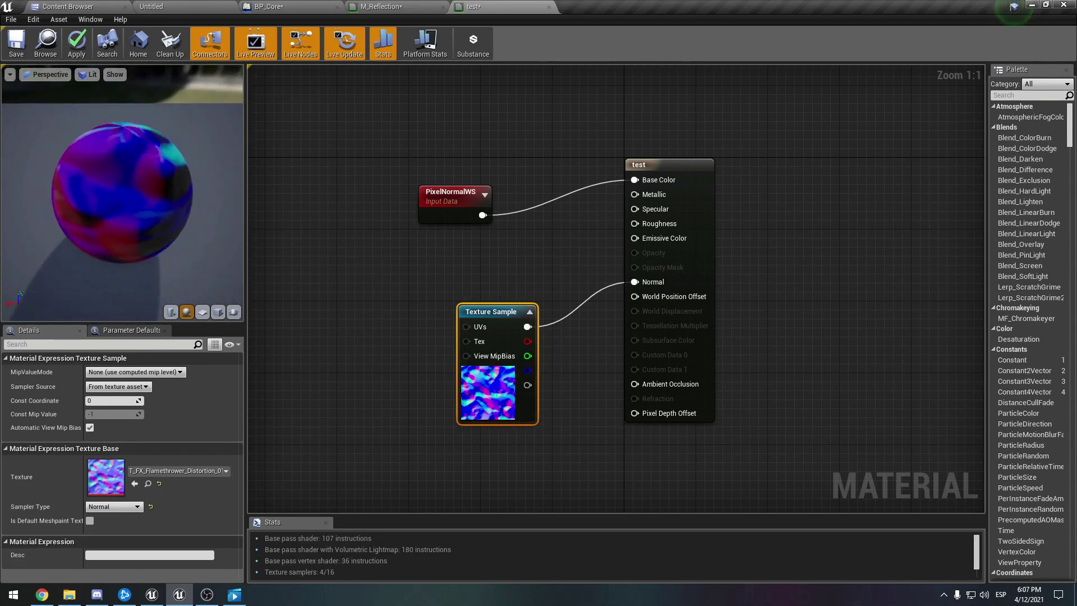
click(203, 311)
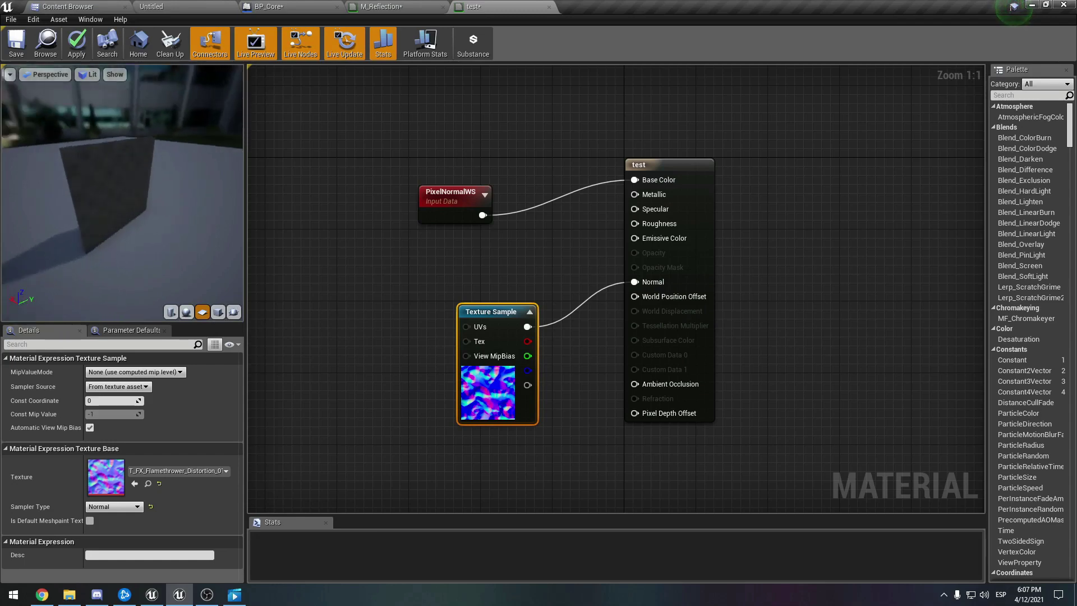
scroll(122, 182, up, 5)
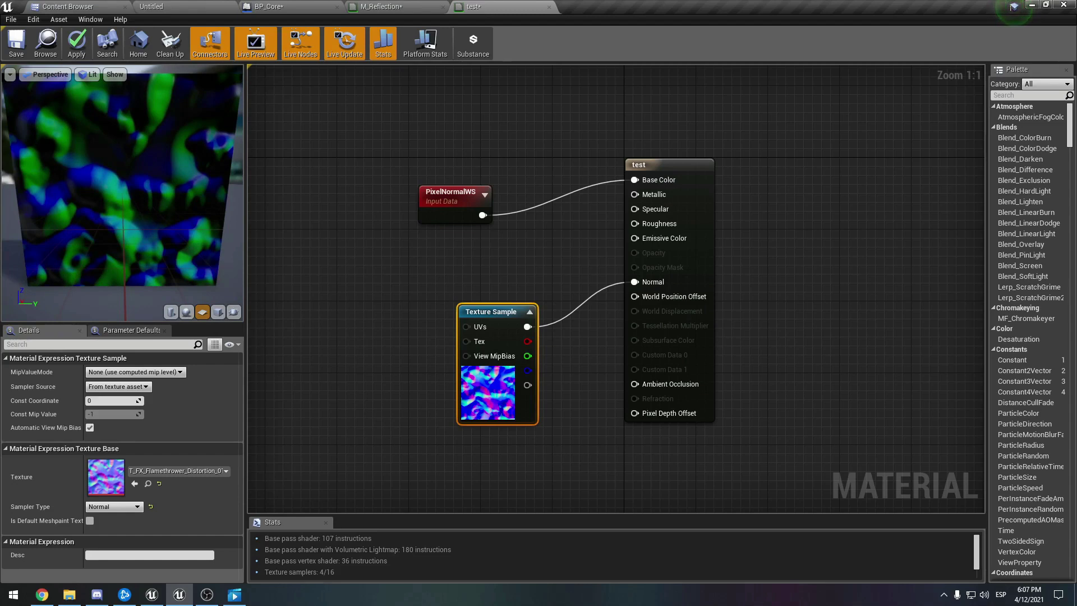
Line up the Texture Sample beneath the PixelNormalWS node in the test material and examine the plane preview.
click(464, 195)
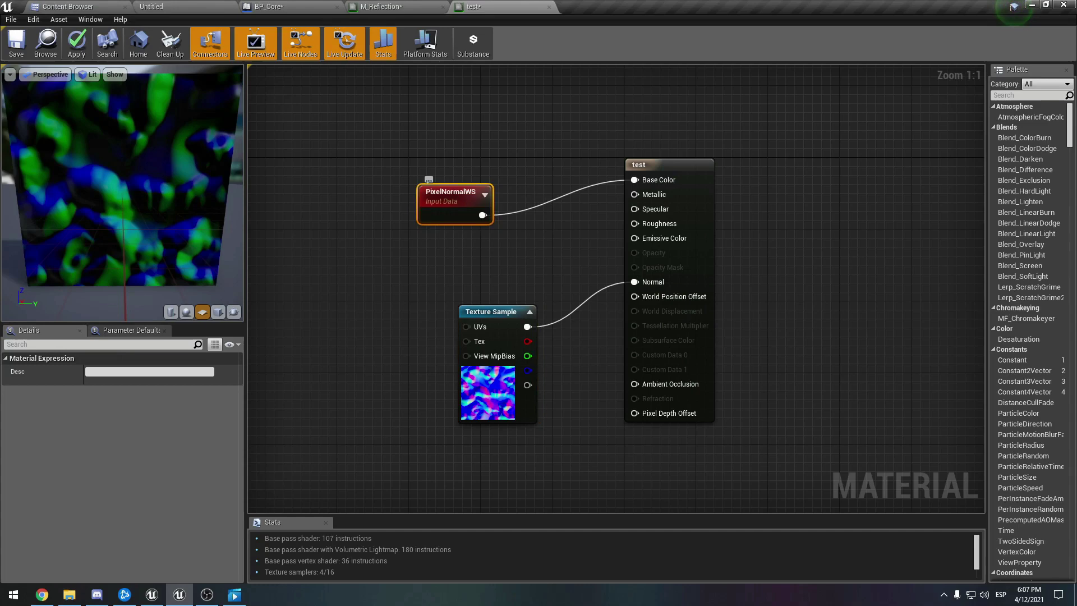
key(Escape)
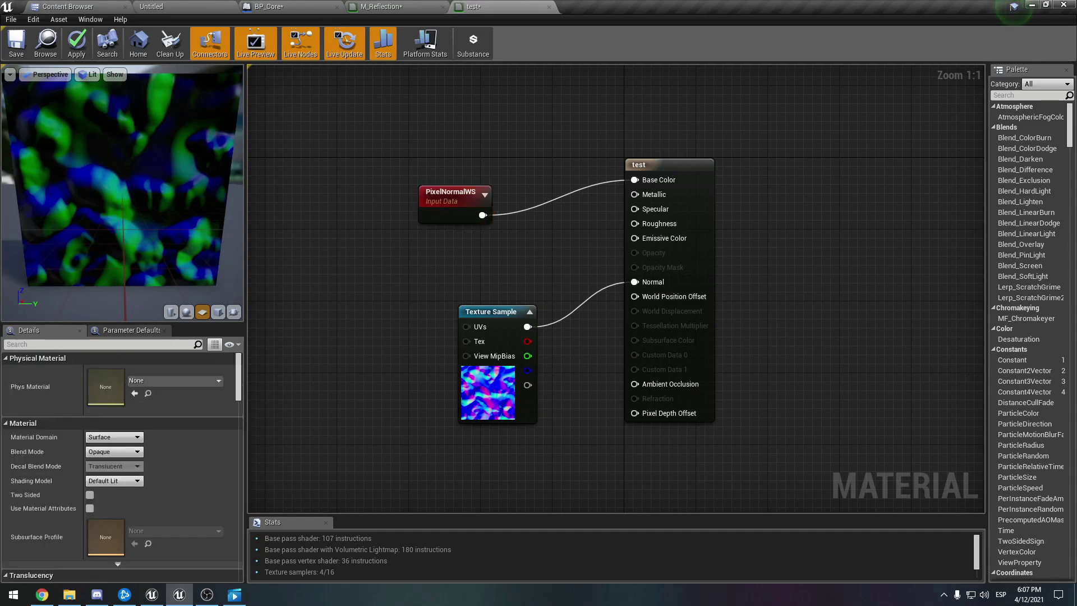
drag(507, 387, 467, 376)
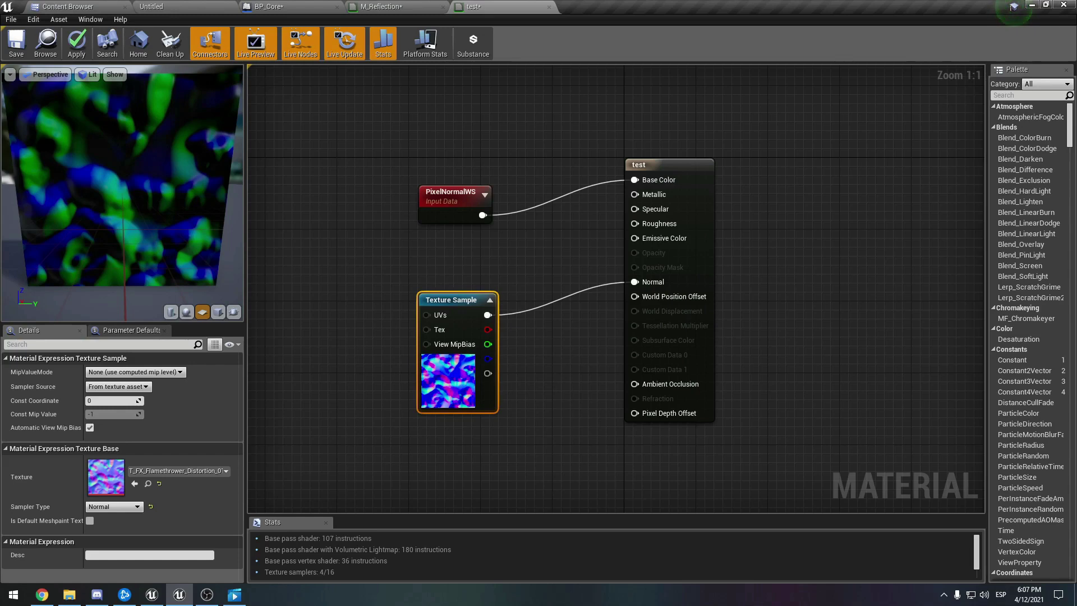
click(456, 203)
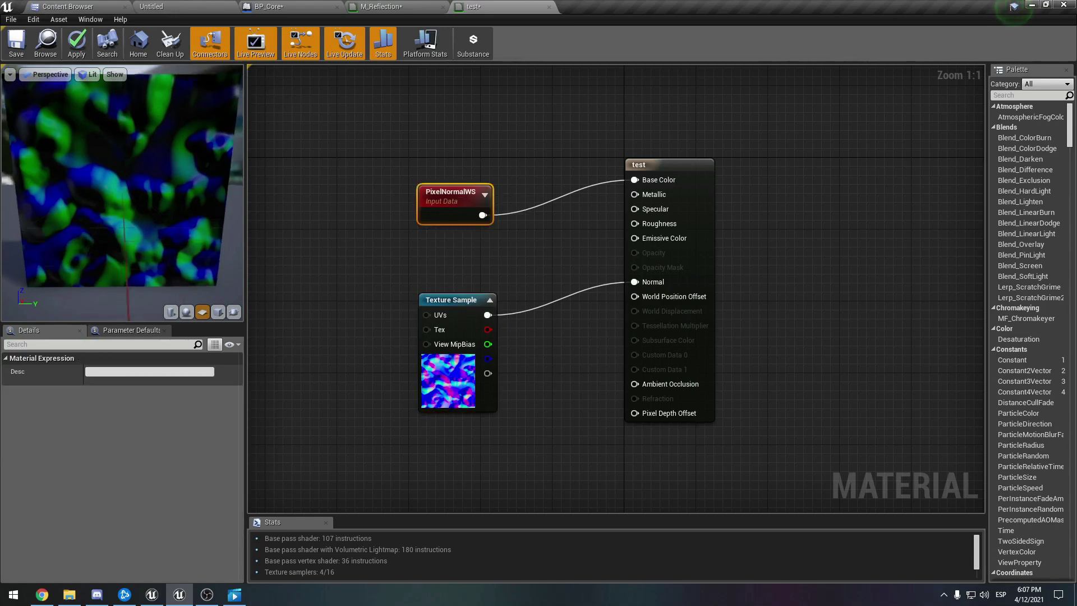
drag(122, 192, 131, 187)
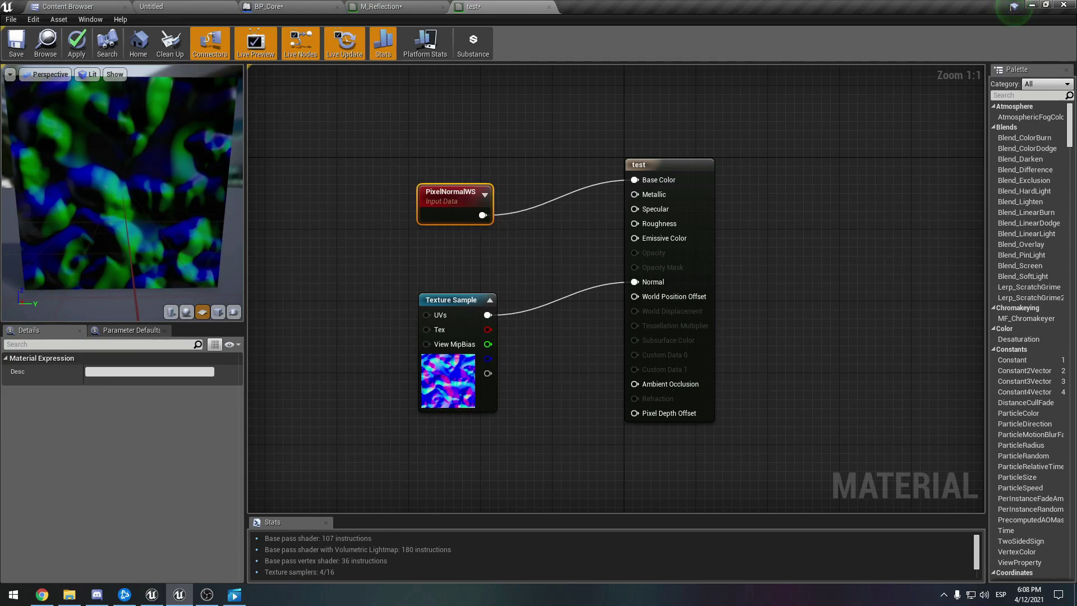
drag(411, 151, 539, 238)
Return to the M_Reflection material graph around the Fresnel and PixelNormalWS nodes.
click(409, 7)
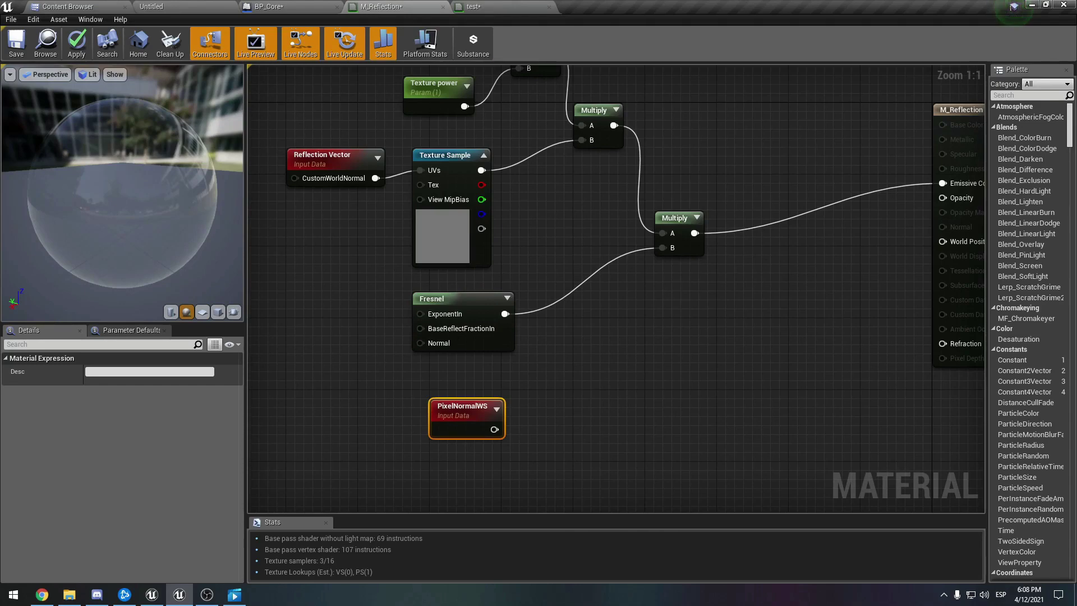
right_drag(567, 390, 561, 363)
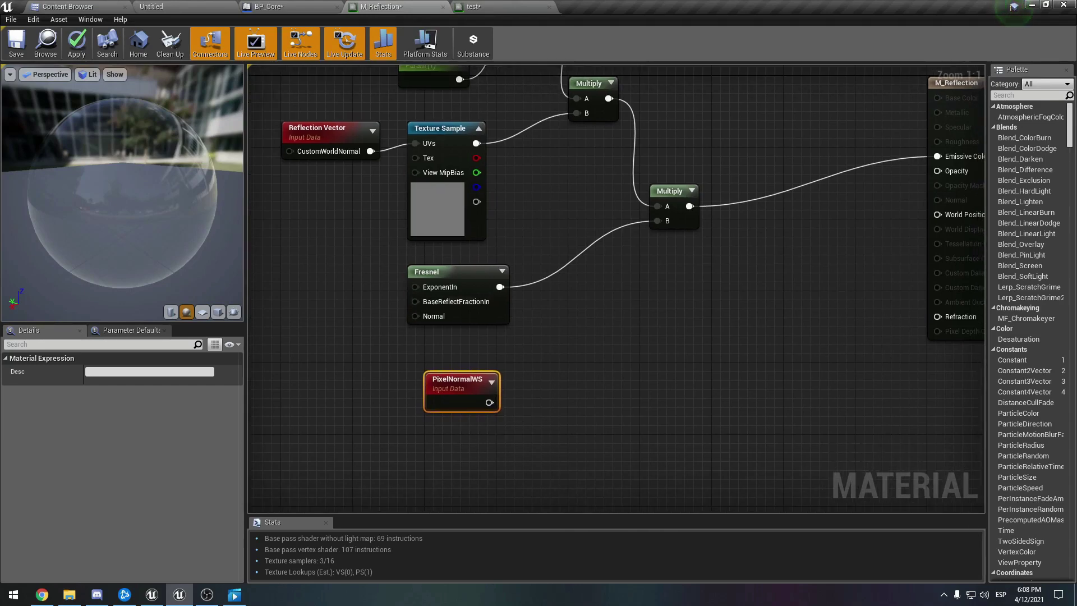
Add a Constant3Vector node beneath PixelNormalWS and set its B value to 1.
drag(122, 192, 122, 171)
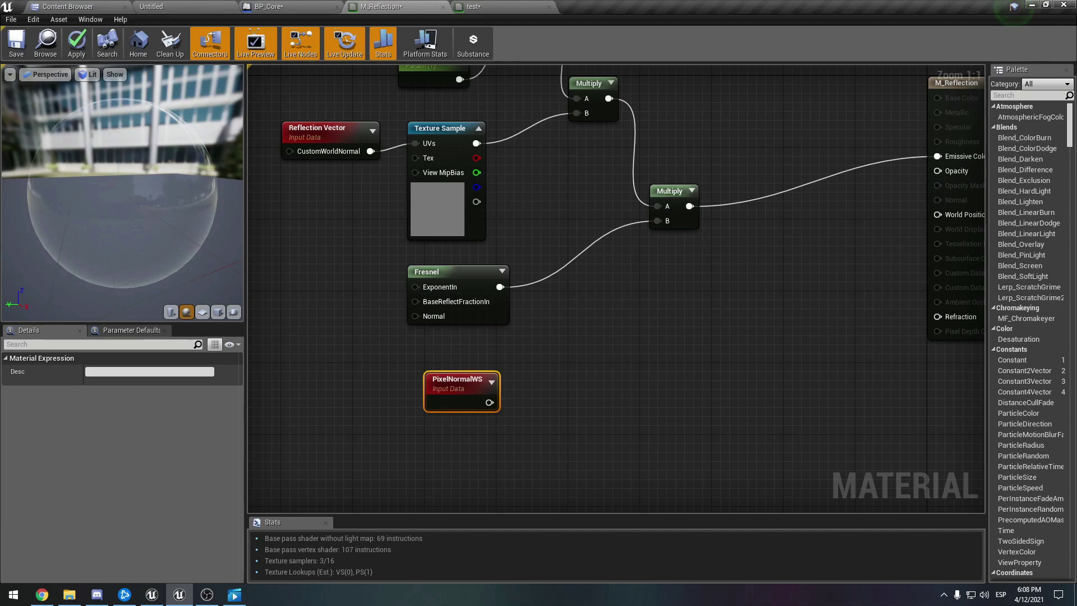
right_drag(616, 336, 612, 304)
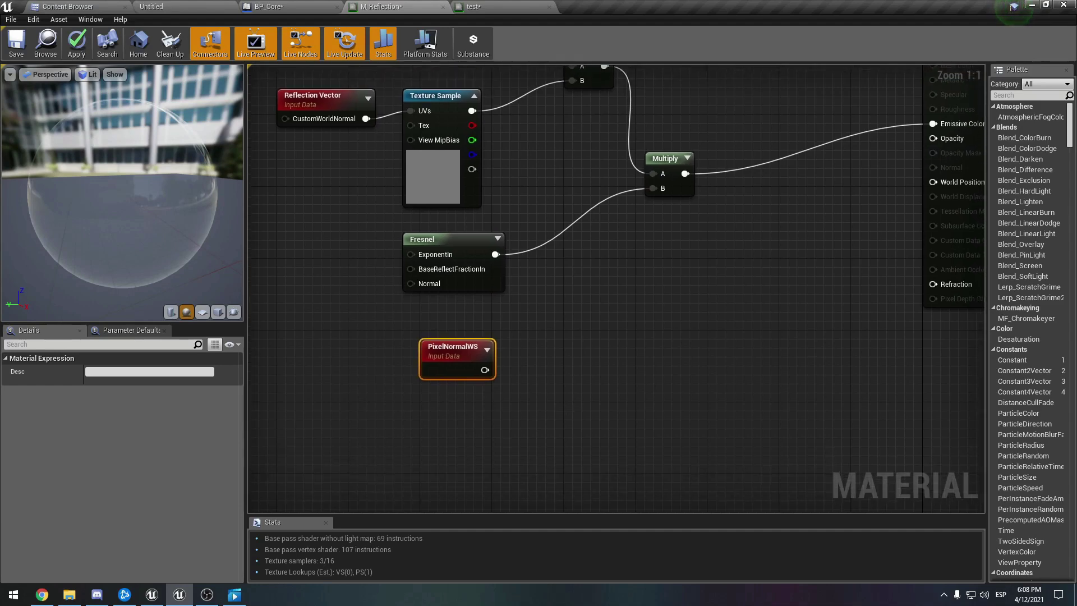
click(612, 304)
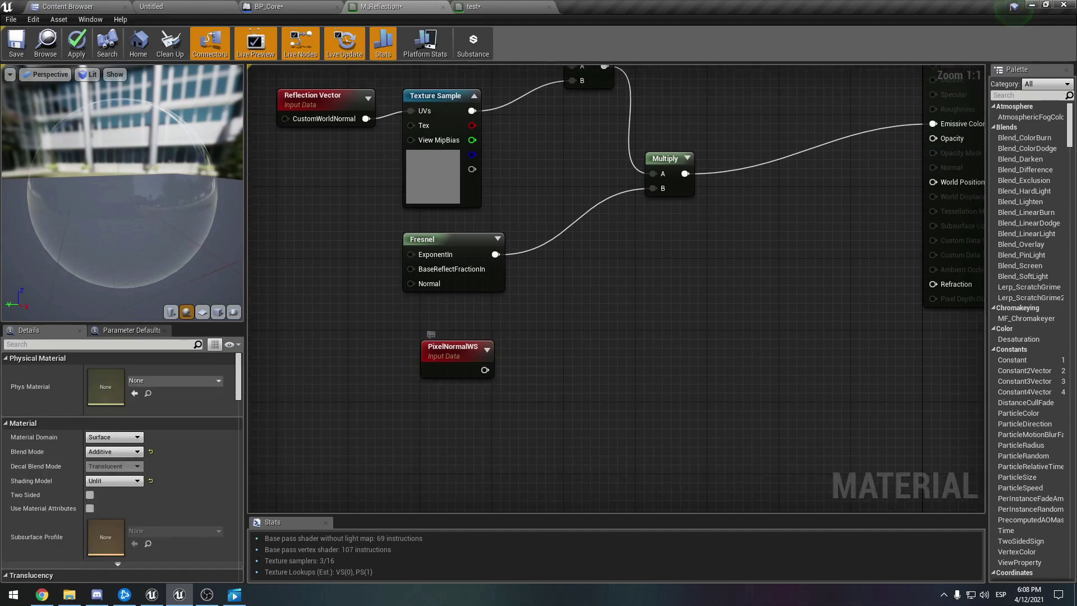
click(455, 354)
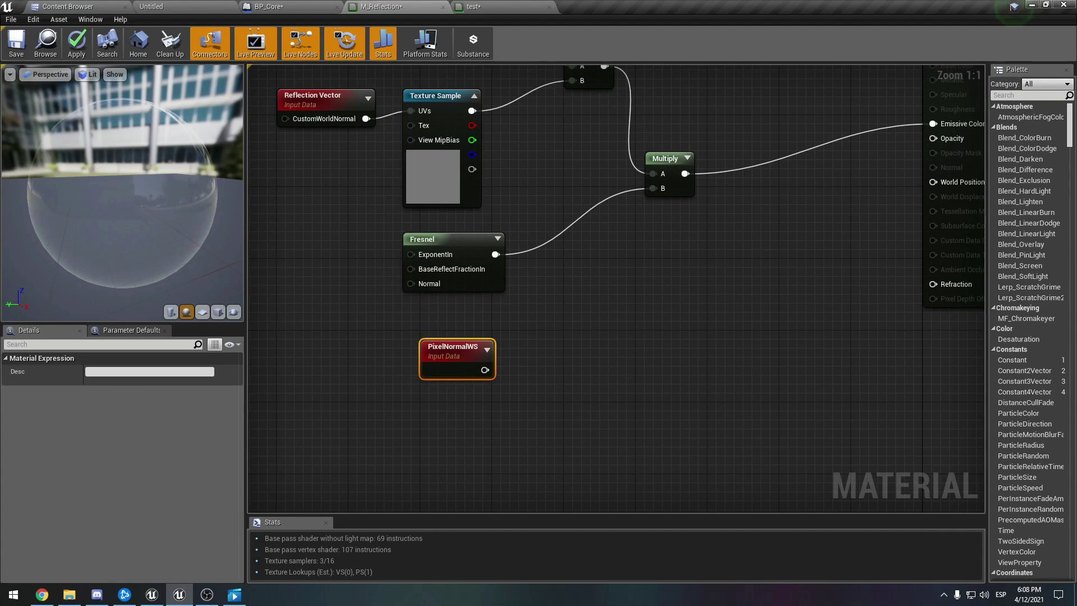
click(451, 413)
right_drag(452, 413, 451, 394)
click(443, 417)
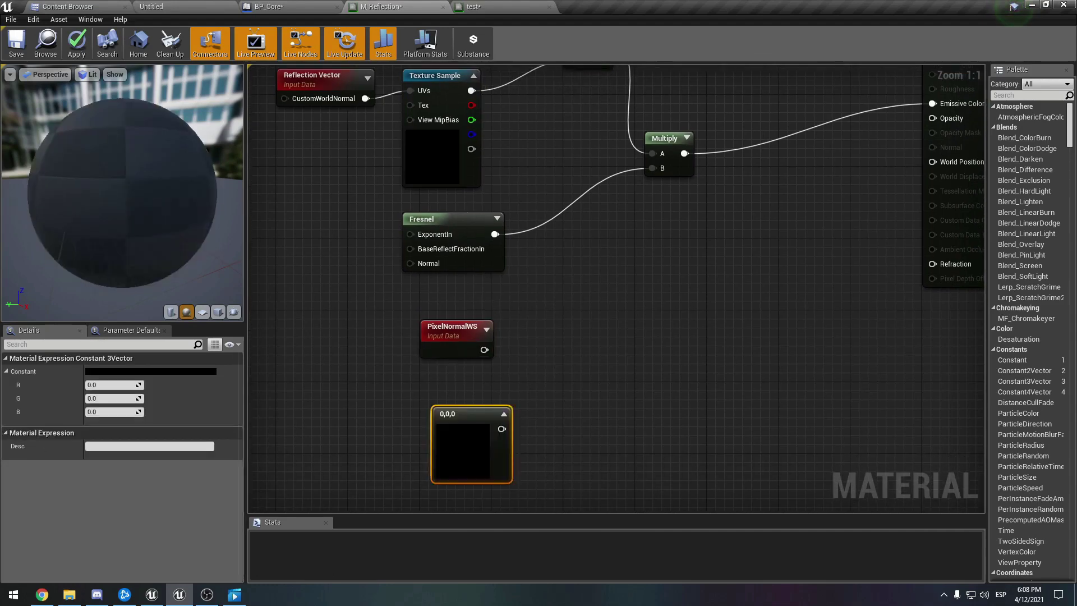
drag(465, 440, 453, 424)
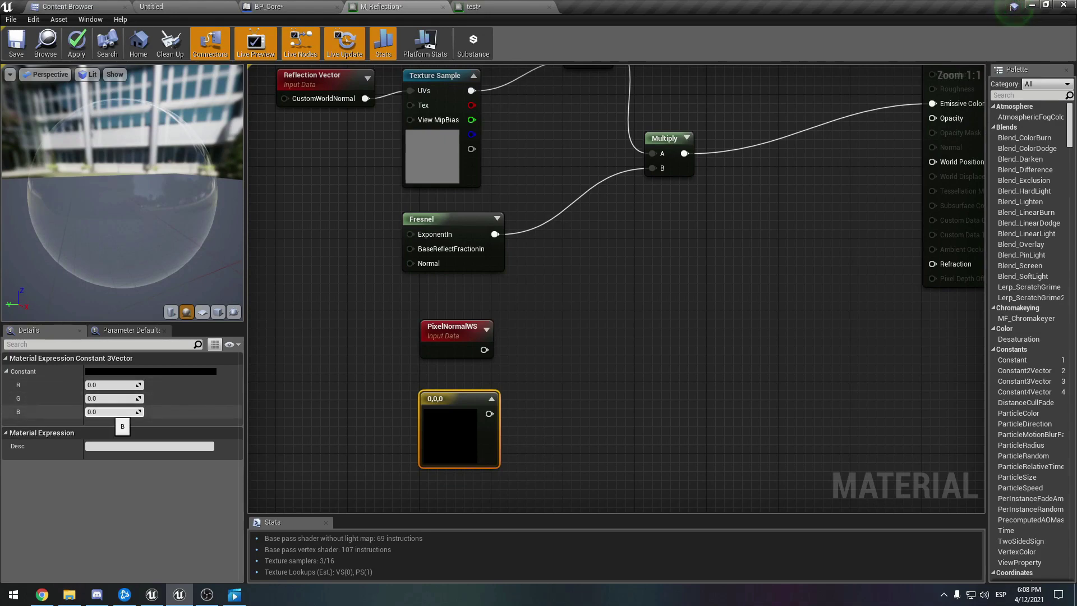
click(112, 412)
text(1)
key(Tab)
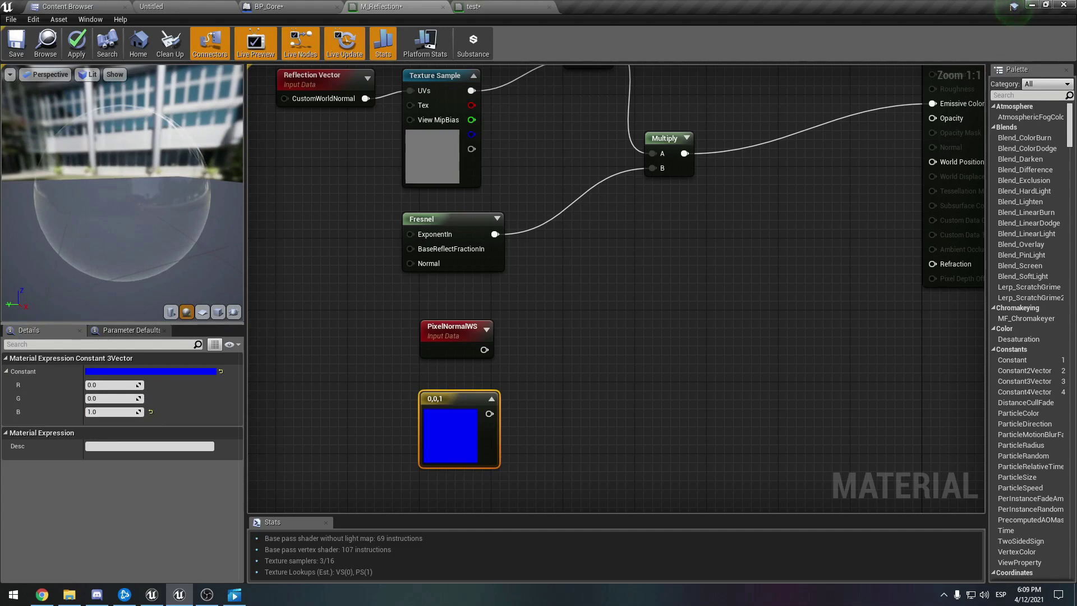
right_drag(617, 280, 556, 352)
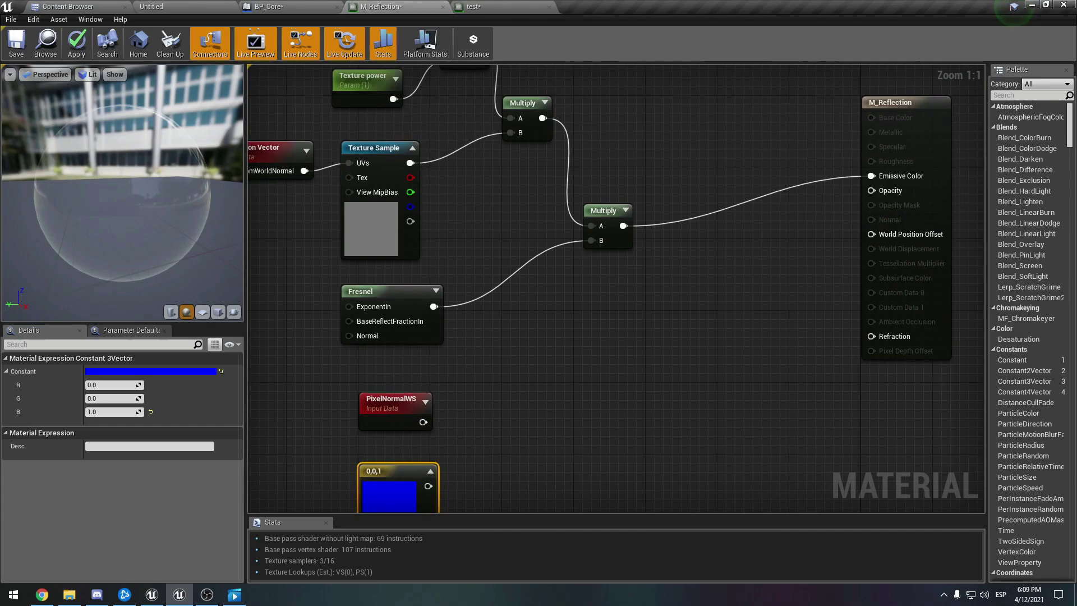
right_drag(659, 363, 707, 302)
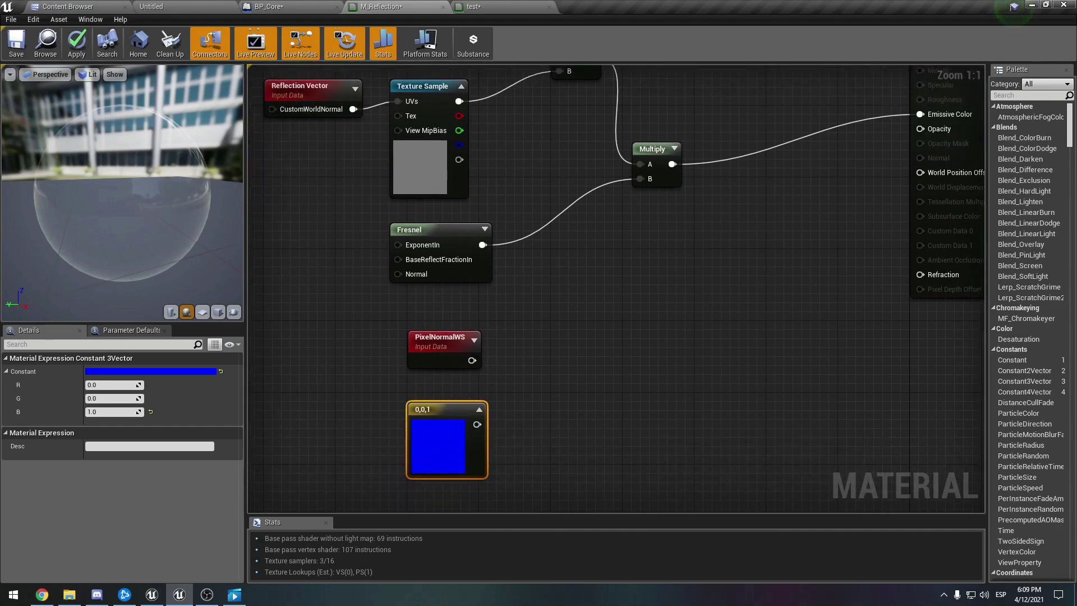
click(710, 307)
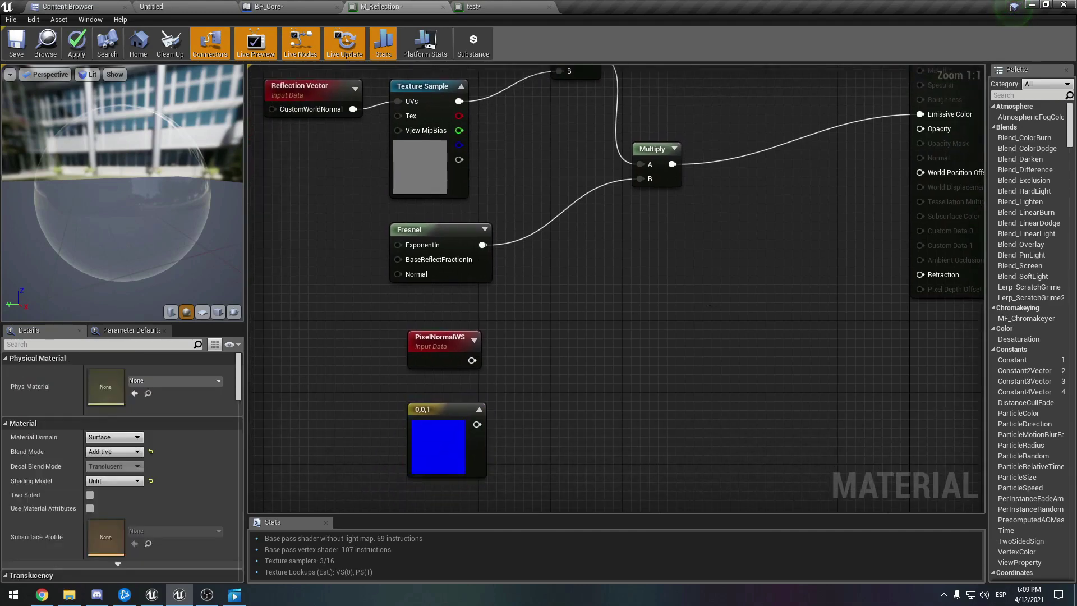
key(d)
click(522, 387)
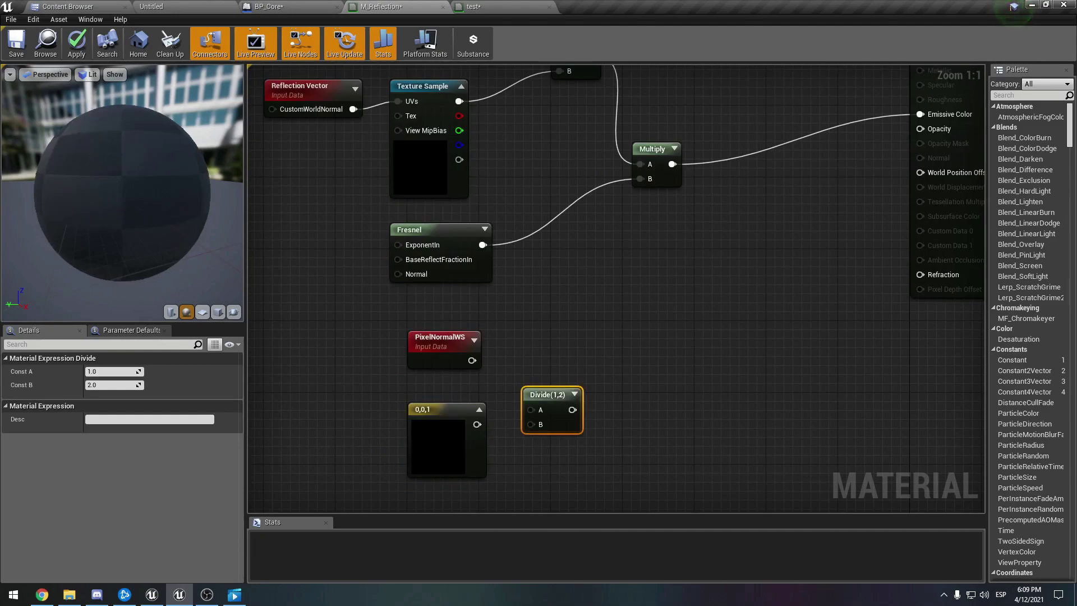
drag(471, 360, 536, 387)
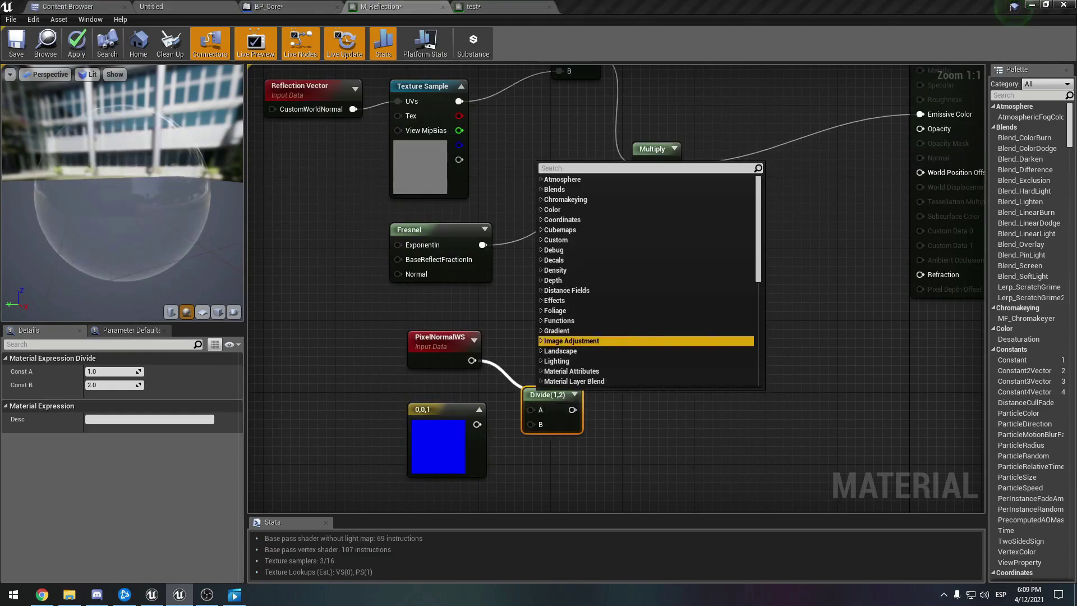
click(608, 404)
click(561, 417)
key(Delete)
Add a Dot product node and connect PixelNormalWS to its A input and the constant vector to its B input.
right_click(533, 162)
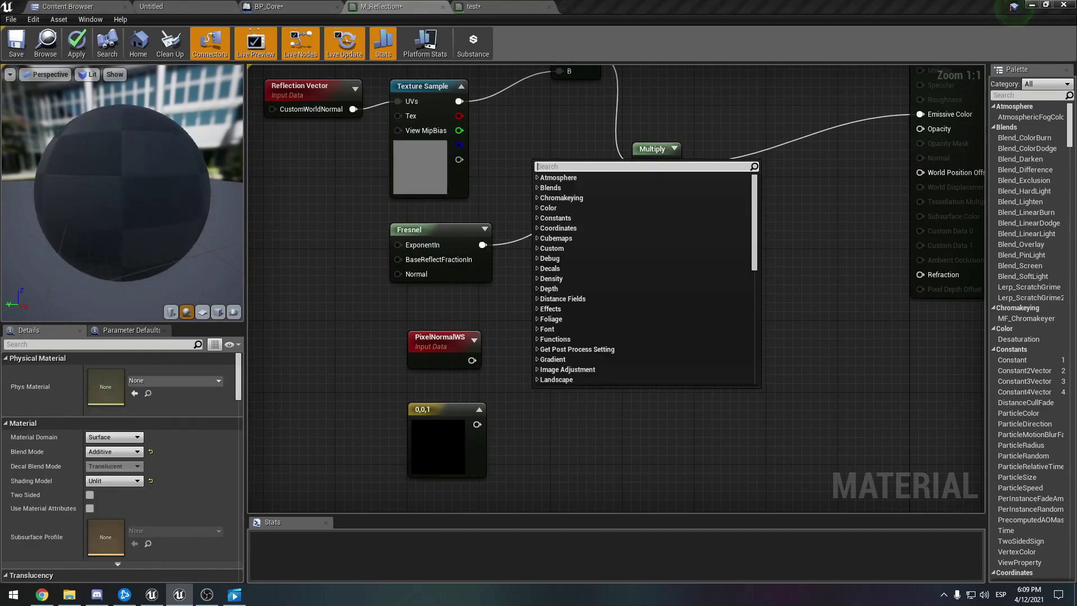
text(dot)
key(Return)
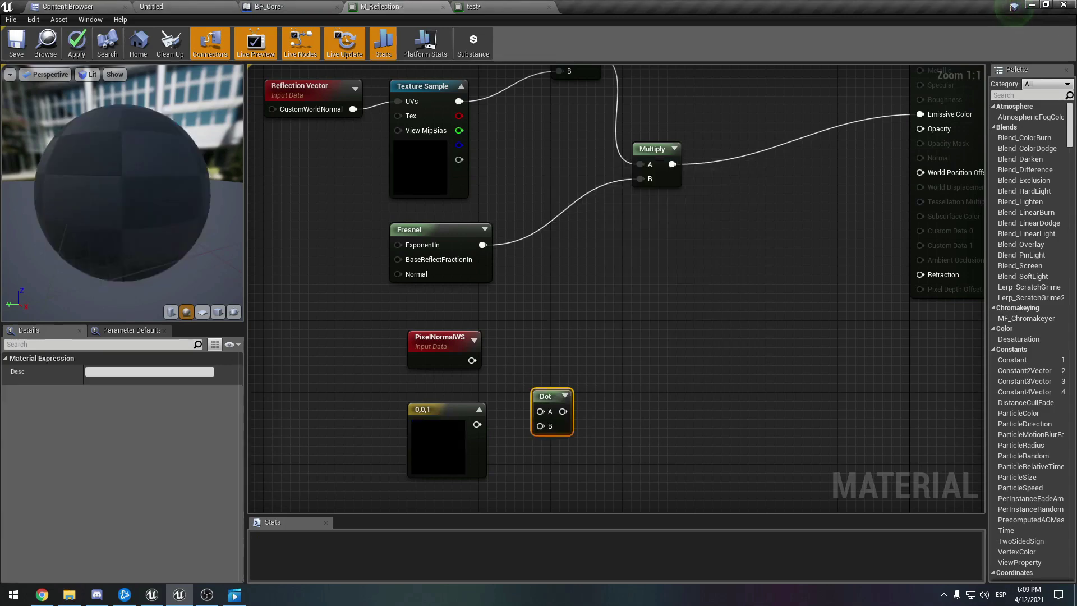
drag(472, 360, 542, 397)
drag(476, 423, 527, 414)
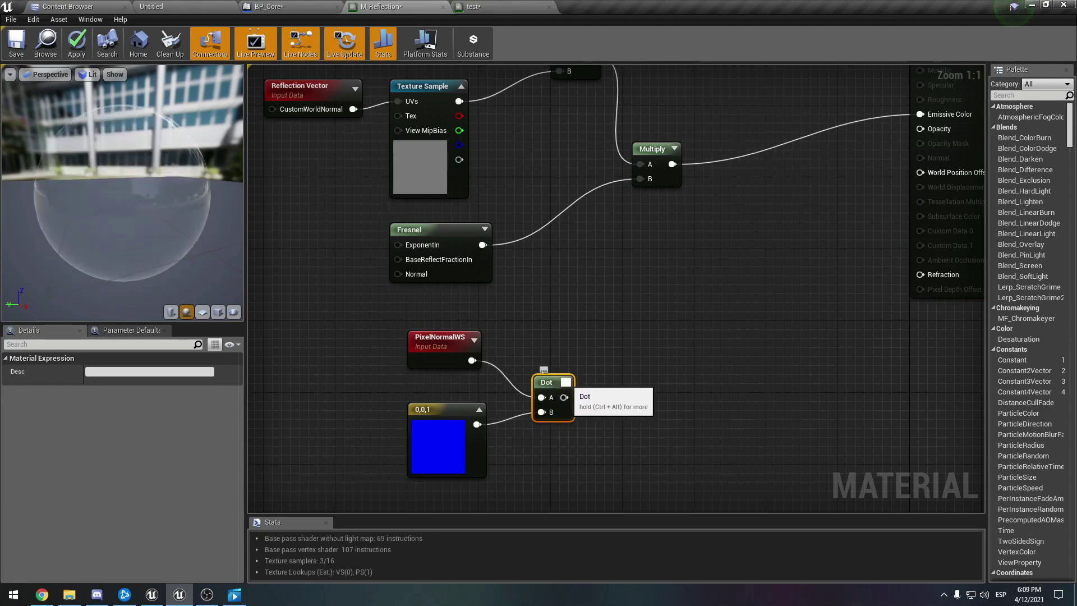
Expand the Dot node's thumbnail, start previewing the node, and examine its shading around the preview sphere.
click(566, 382)
right_click(568, 408)
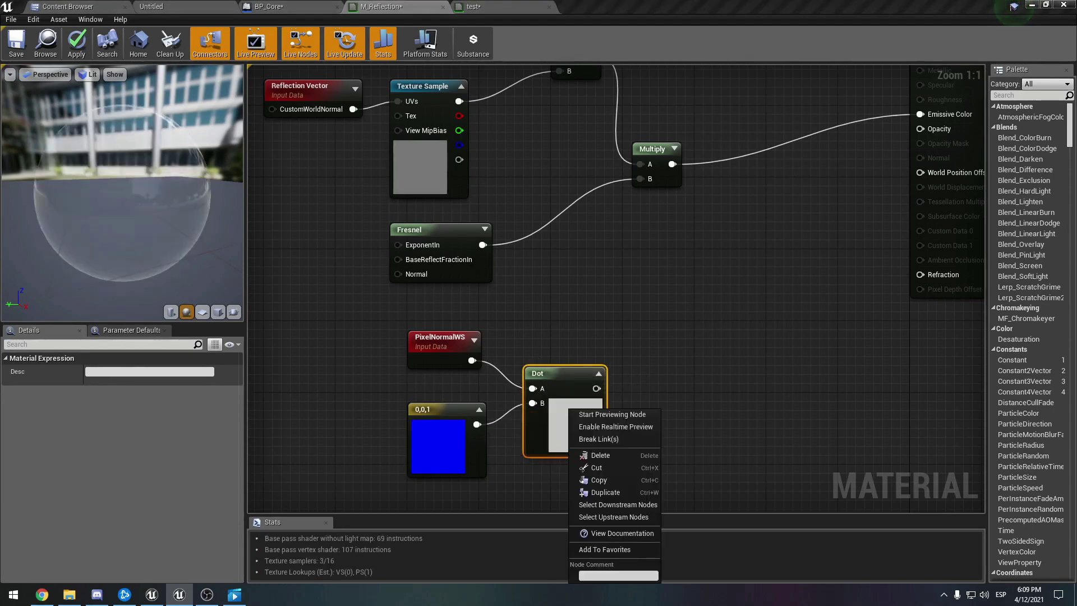
click(611, 414)
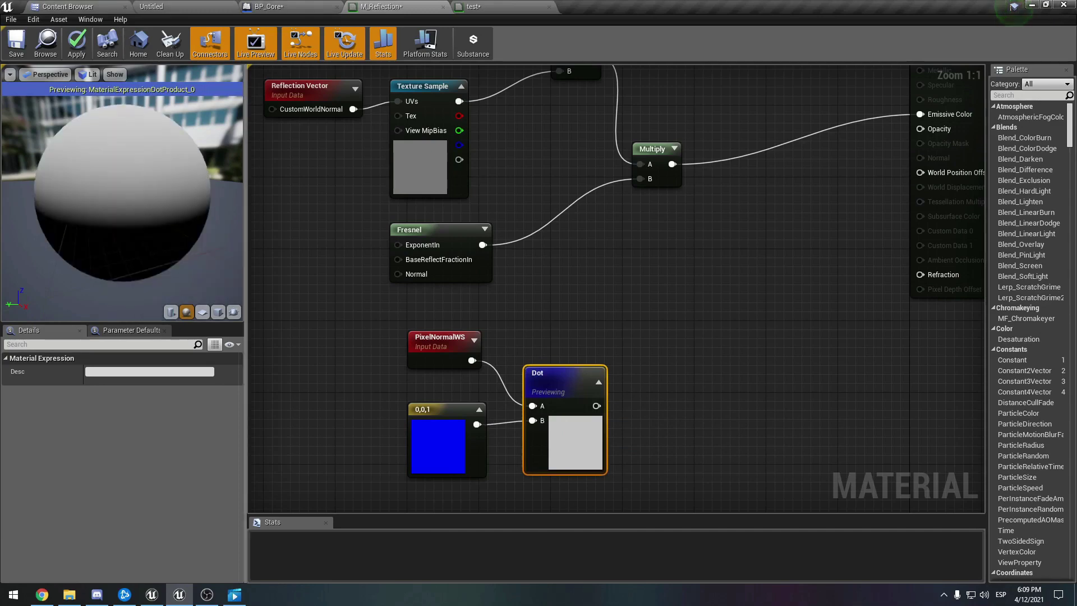
drag(122, 192, 87, 192)
Try the constant vector as 0,1,0 and examine the Dot shading direction on the preview sphere.
click(429, 443)
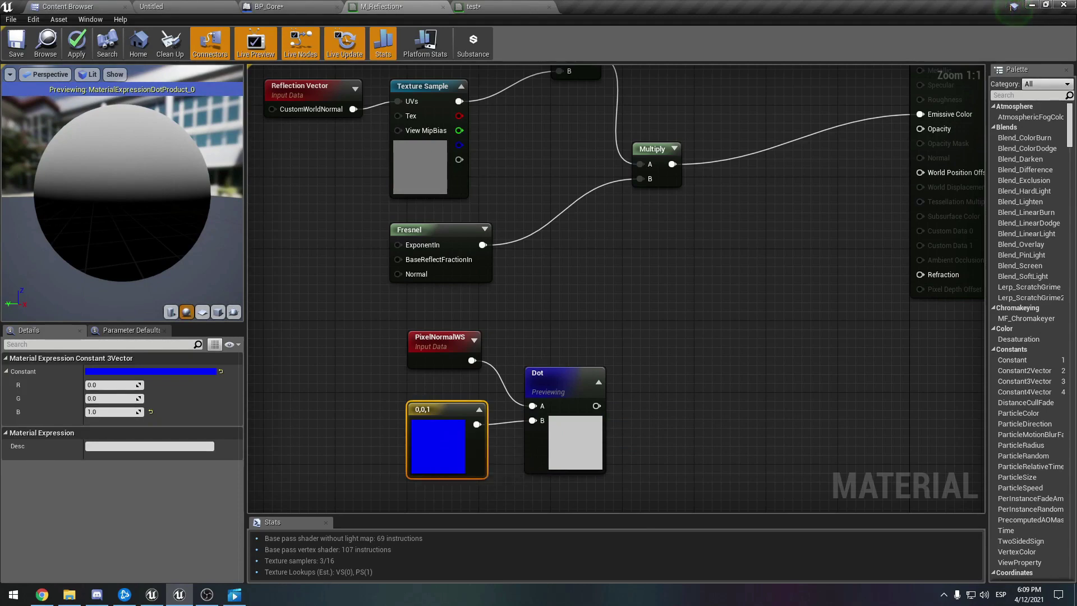
click(111, 411)
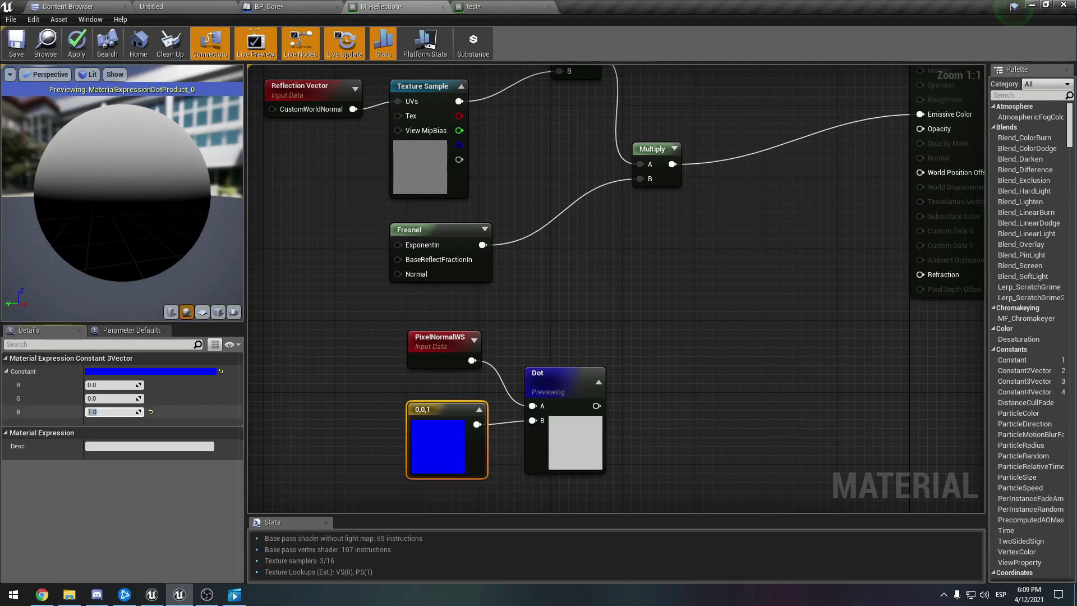
text(0)
key(shift+Tab)
text(1)
key(Tab)
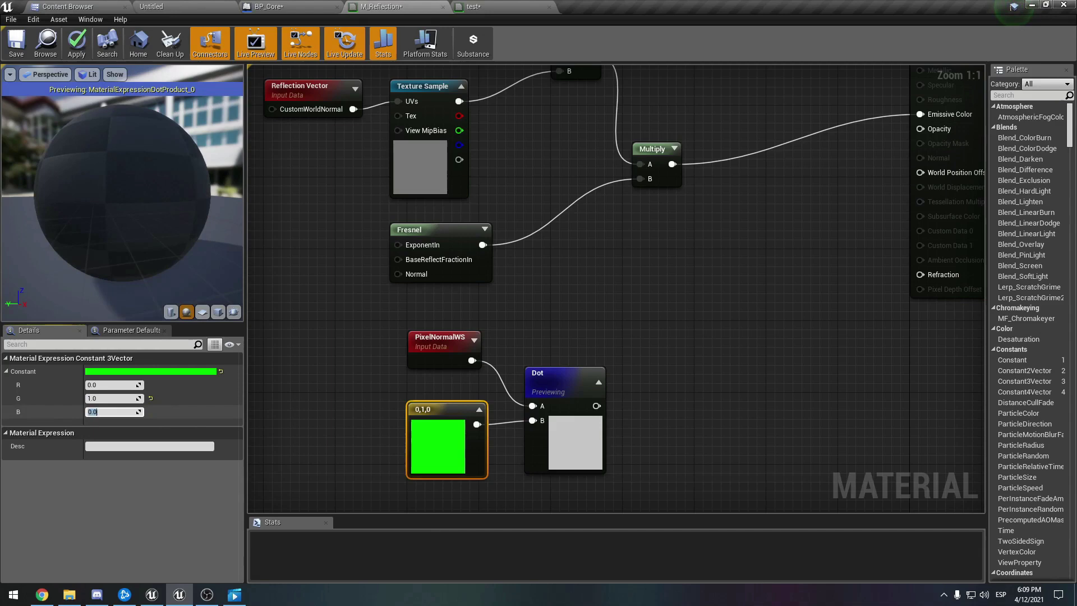
mouse_move(122, 192)
mouse_down()
mouse_move(67, 193)
mouse_move(115, 193)
mouse_up()
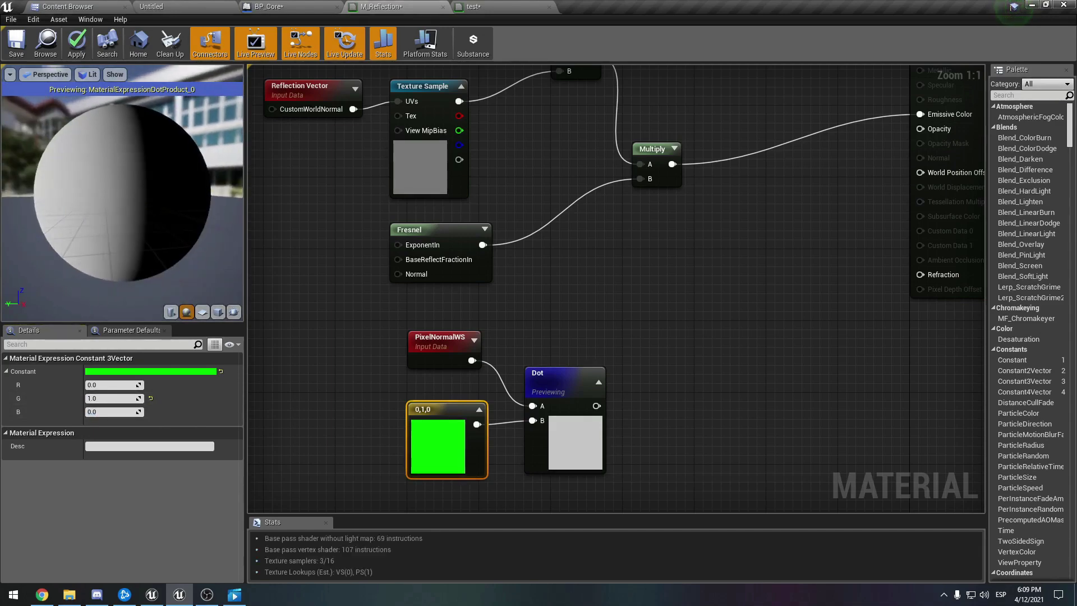
Restore the constant vector to 0,0,1.
click(112, 398)
text(0)
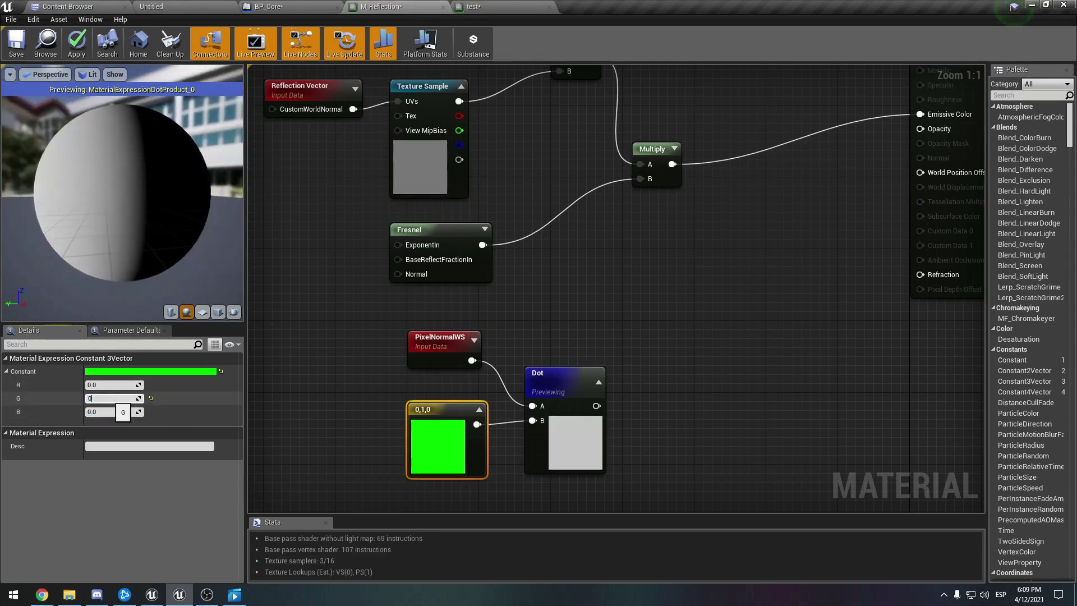
key(Tab)
text(1)
click(112, 398)
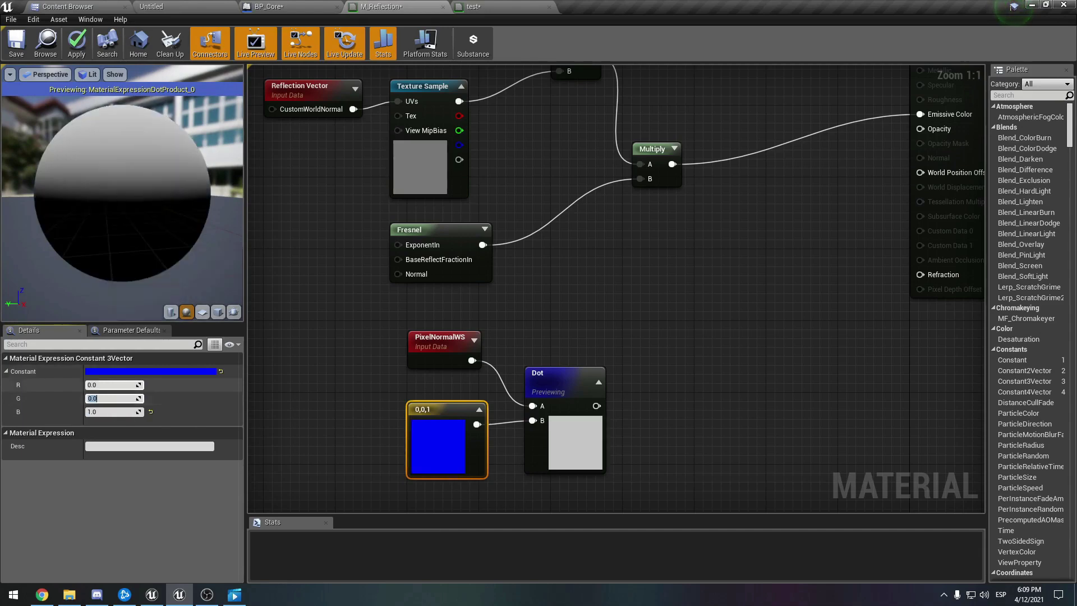
key(Return)
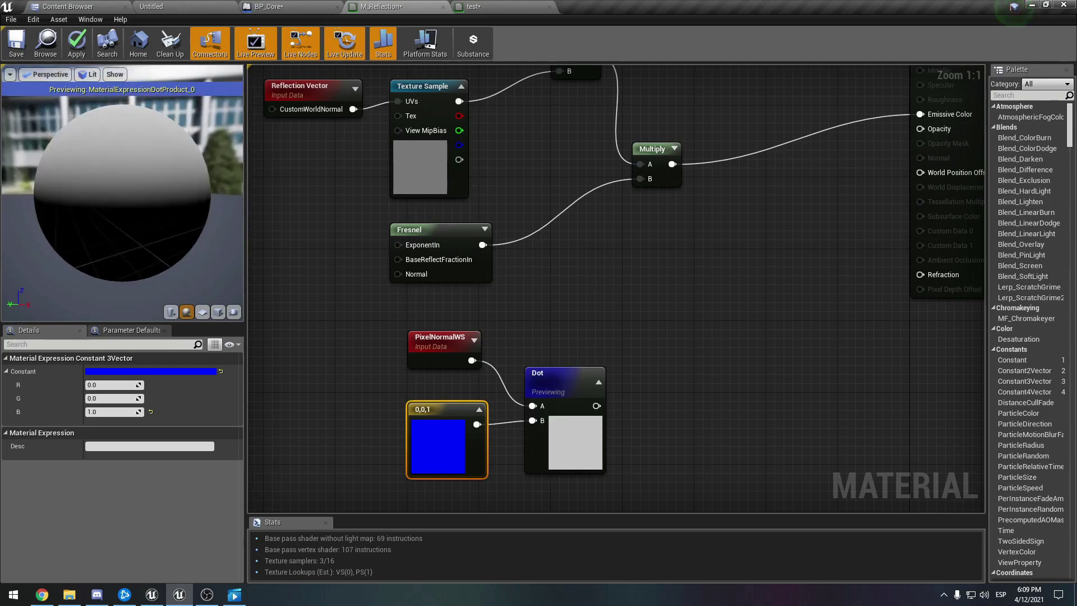
Stop previewing the Dot node.
right_drag(607, 297, 595, 343)
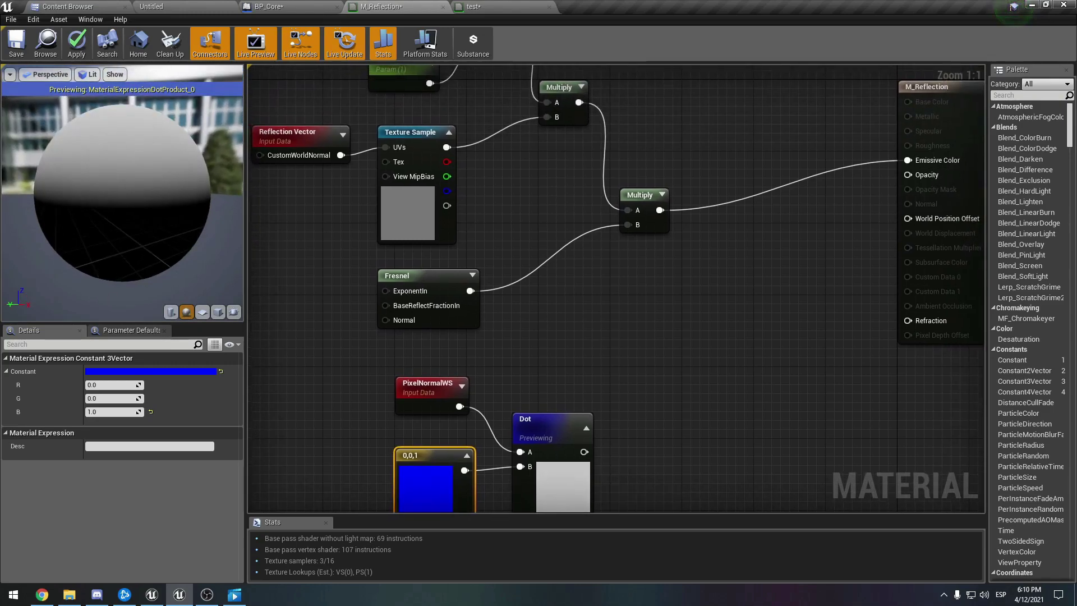
click(555, 429)
right_click(558, 430)
click(594, 259)
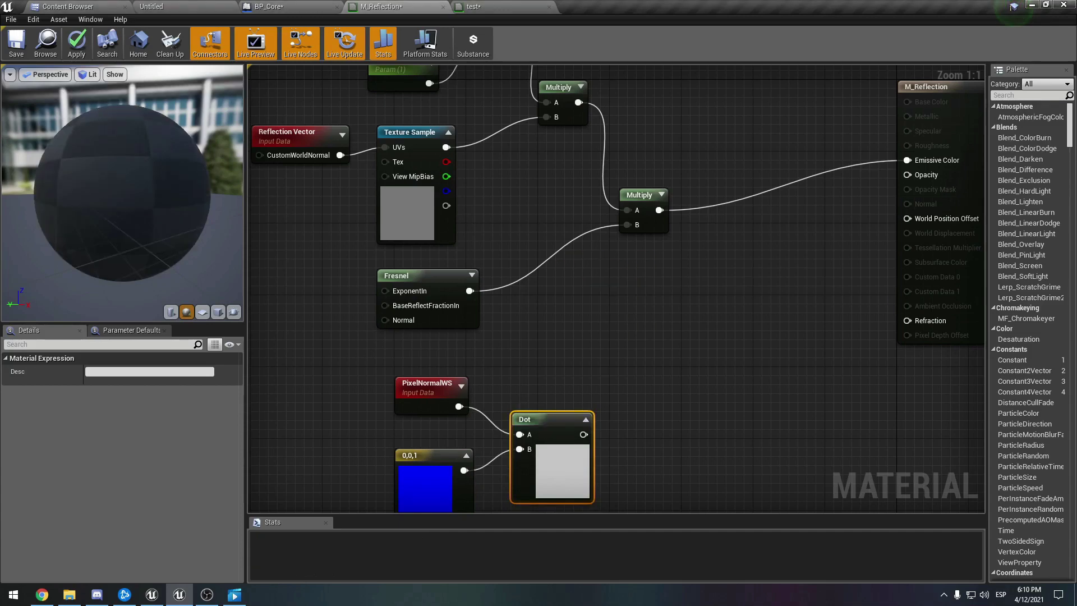
Try the Dot output as the material's Opacity, examine the preview sphere, and disconnect it again.
drag(583, 434, 906, 175)
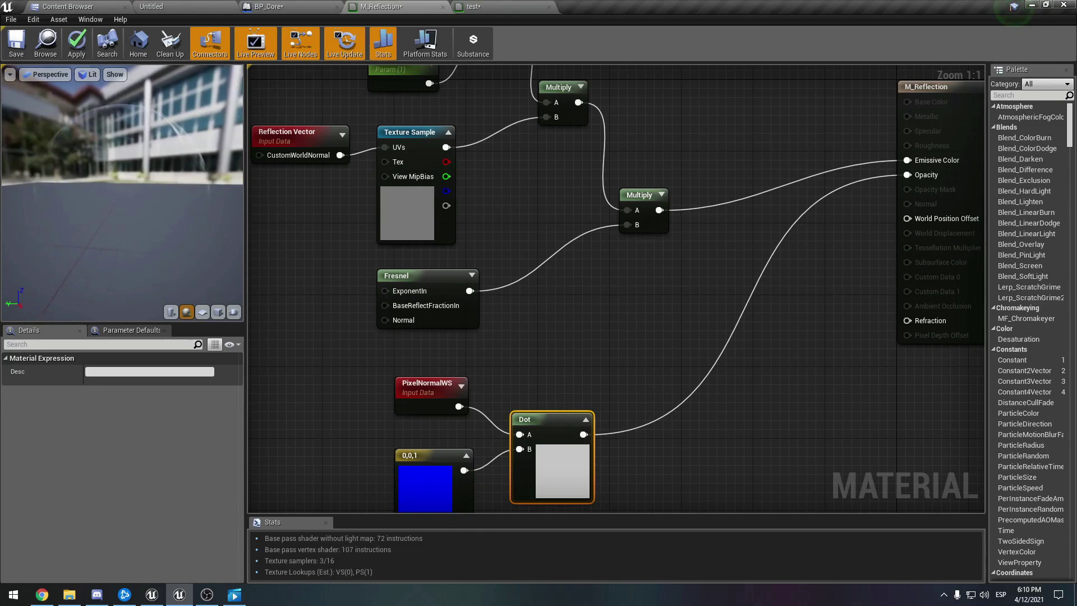
drag(121, 192, 154, 193)
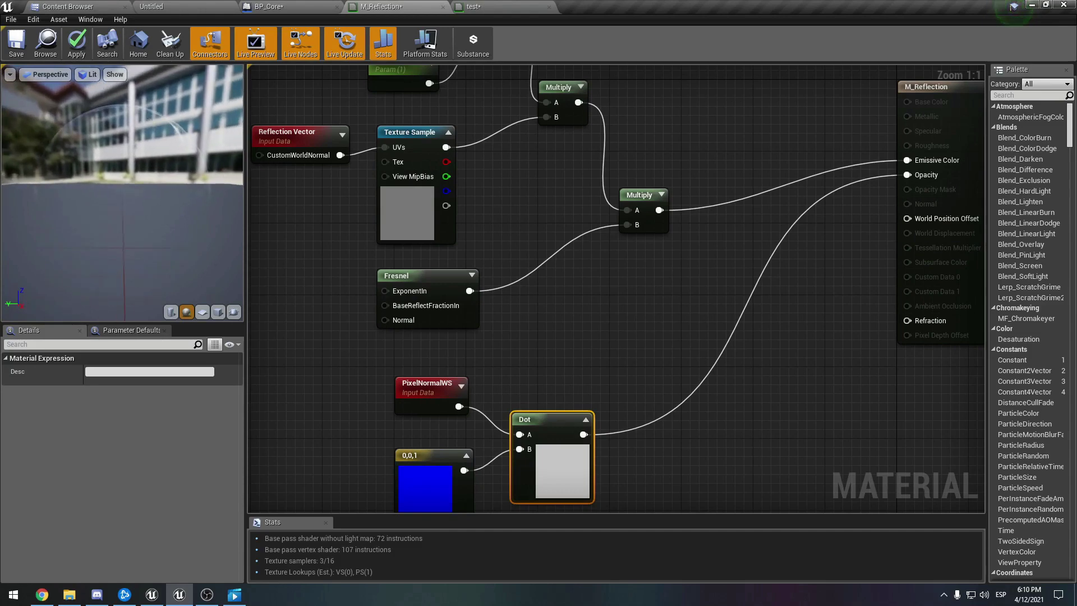
drag(122, 192, 157, 211)
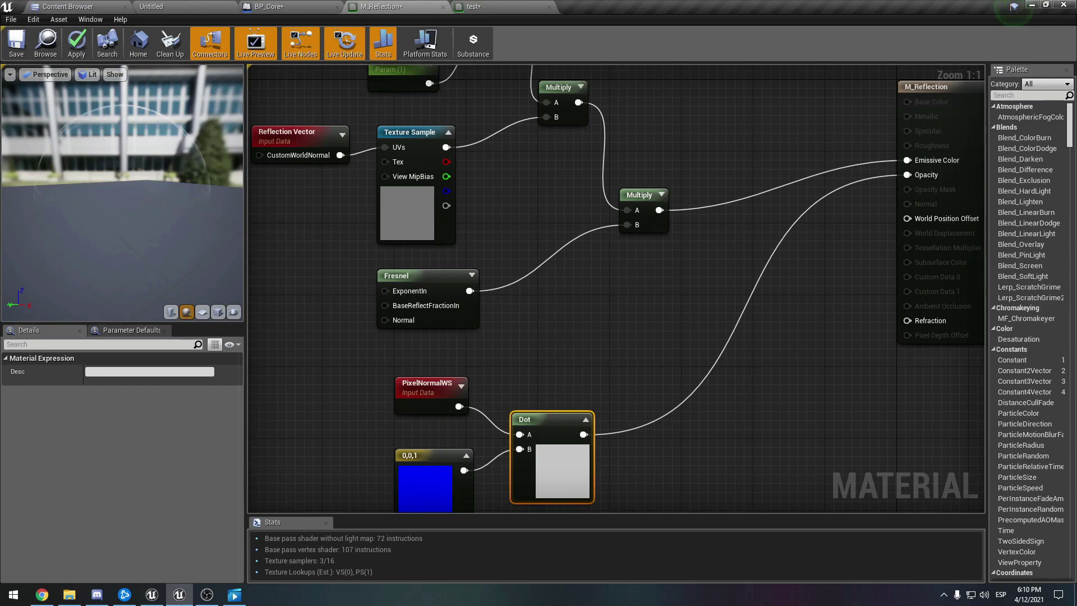
alt+click(583, 434)
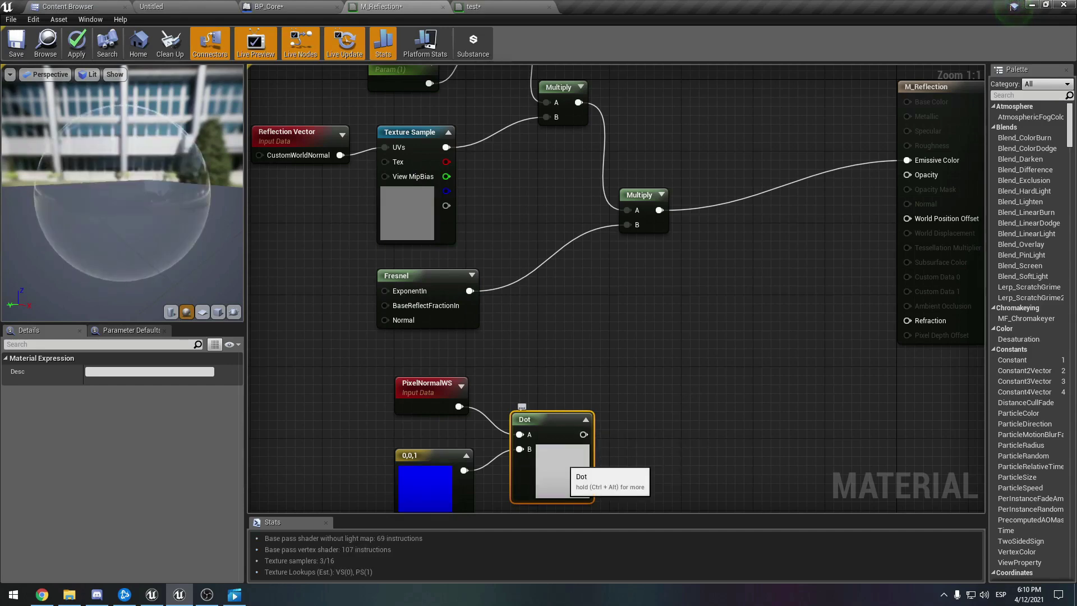
key(ctrl+alt)
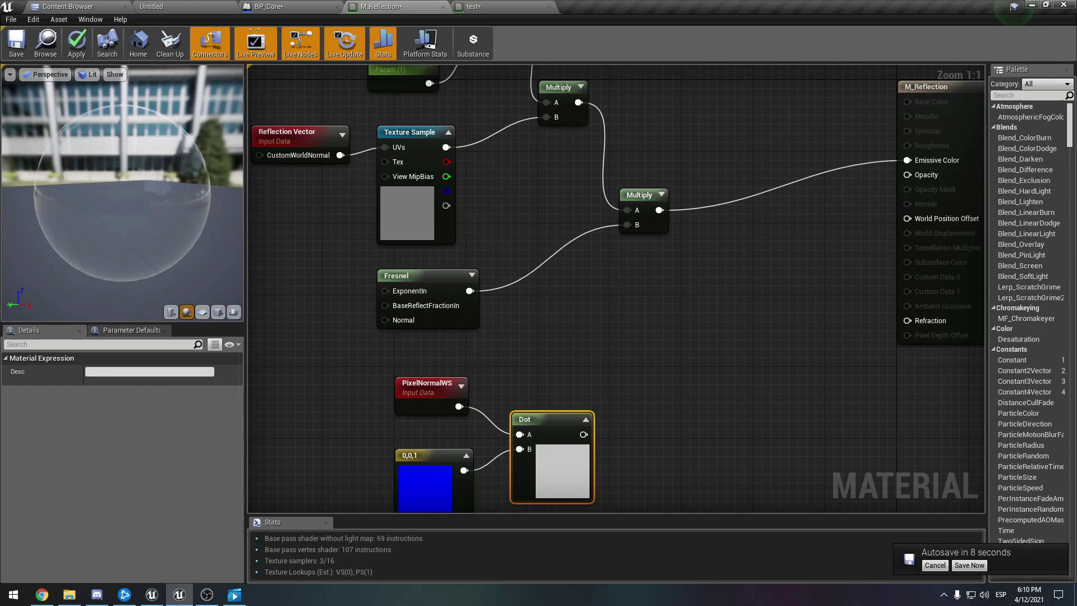
right_drag(597, 383, 577, 348)
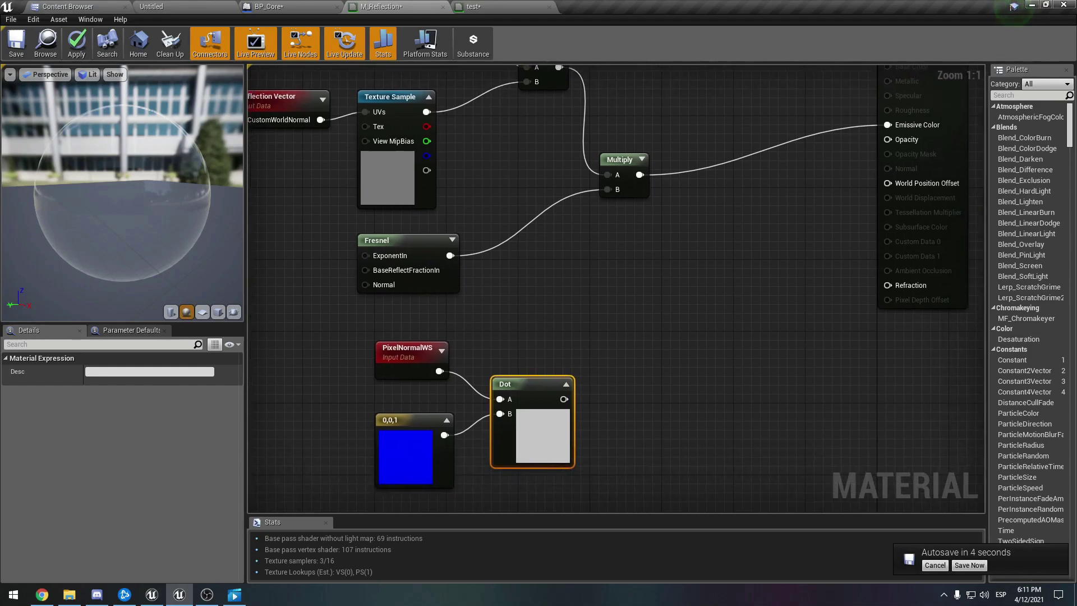
right_click(619, 160)
text(constant)
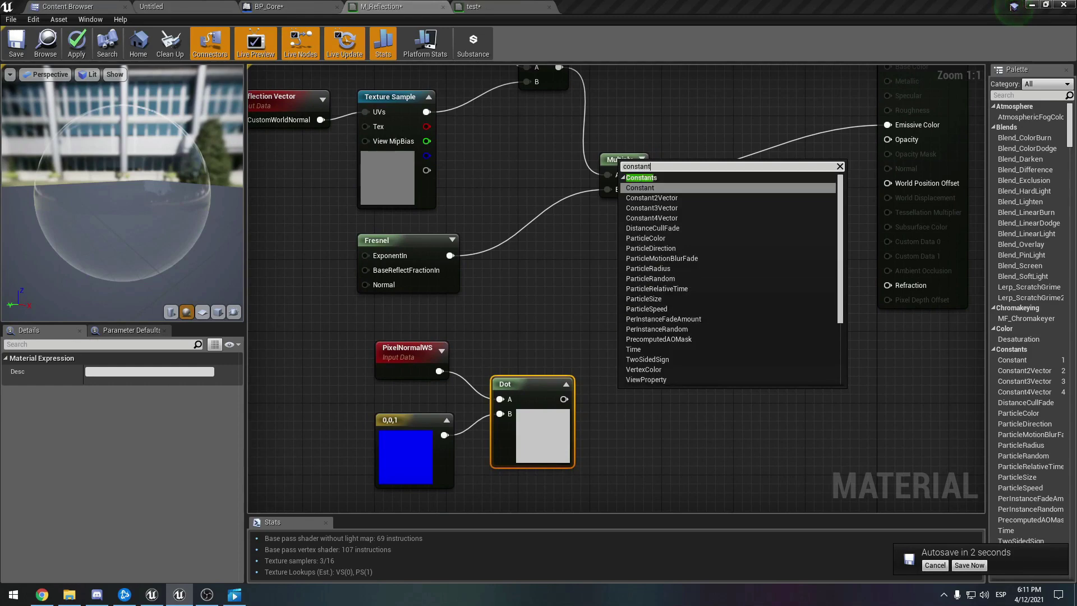
key(Return)
key(Escape)
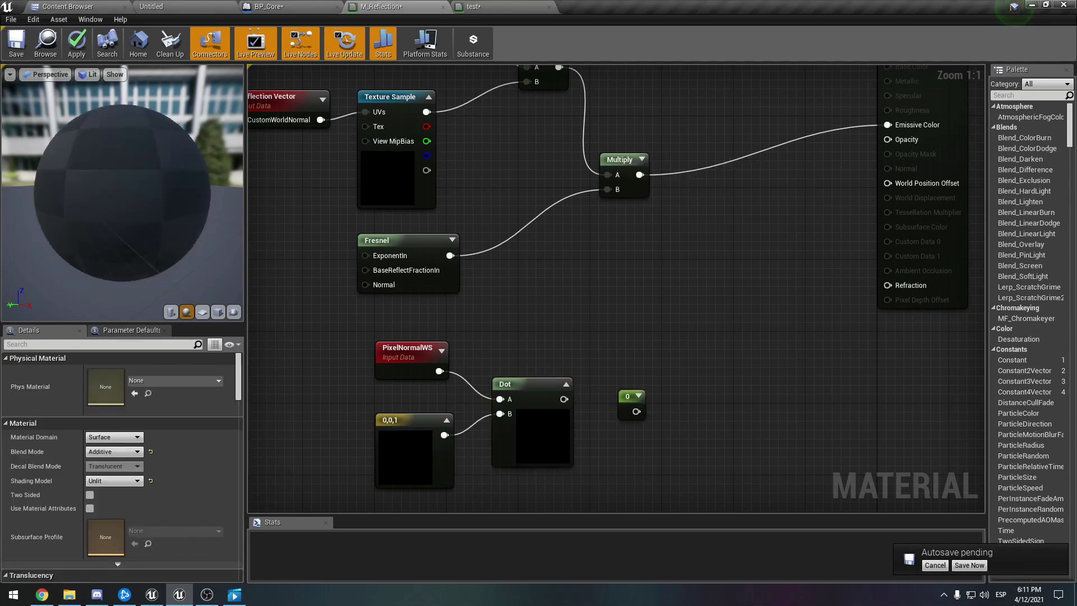
click(631, 400)
key(Delete)
Add a ConstantBiasScale node beside the Dot node and feed it the Dot output.
right_click(613, 345)
text(constant bias)
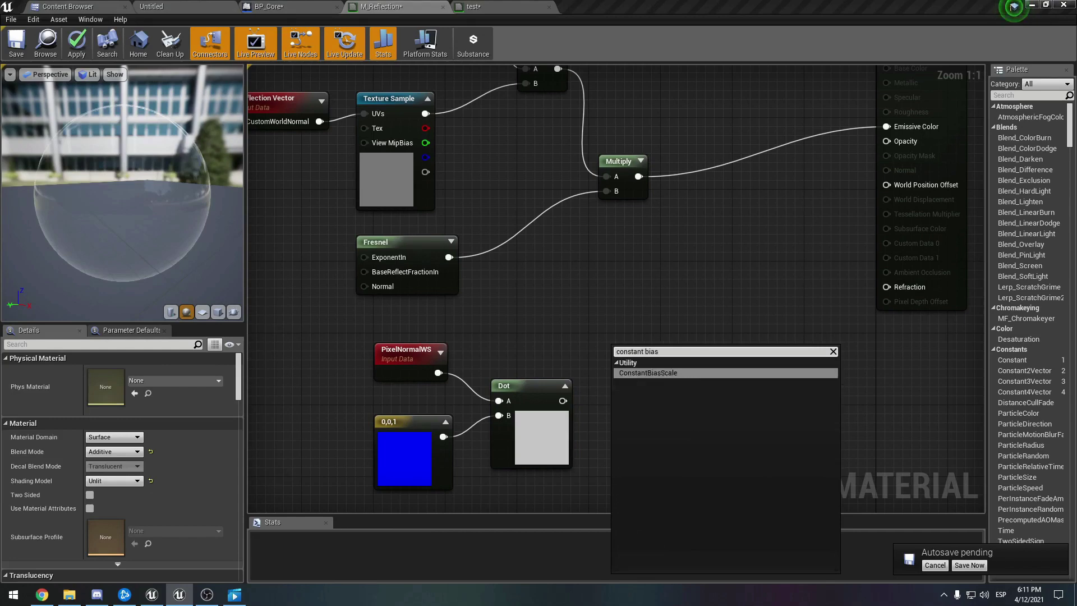
key(Return)
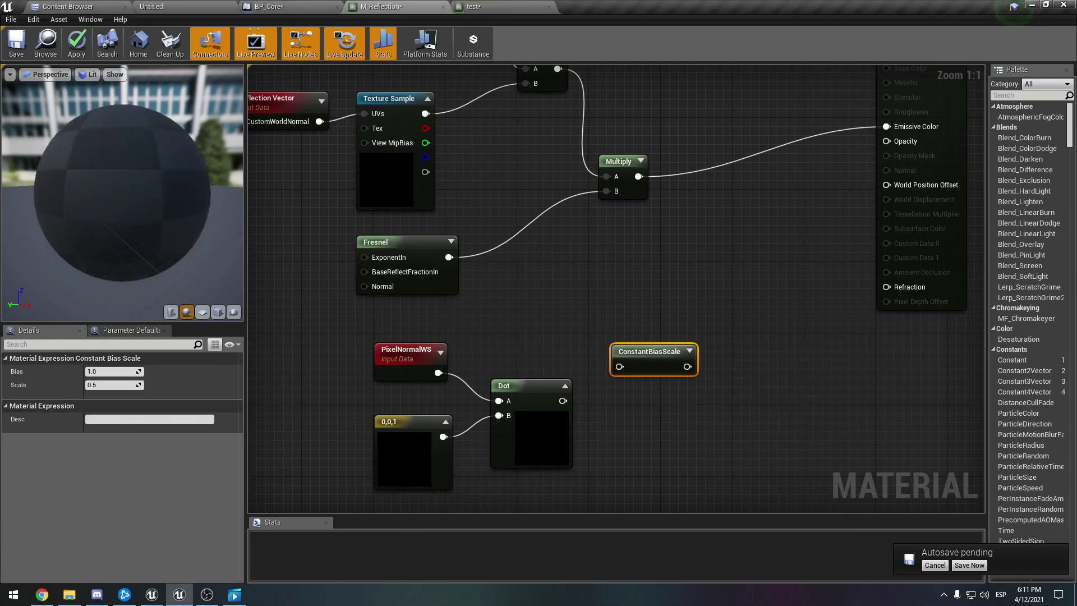
drag(649, 351, 645, 394)
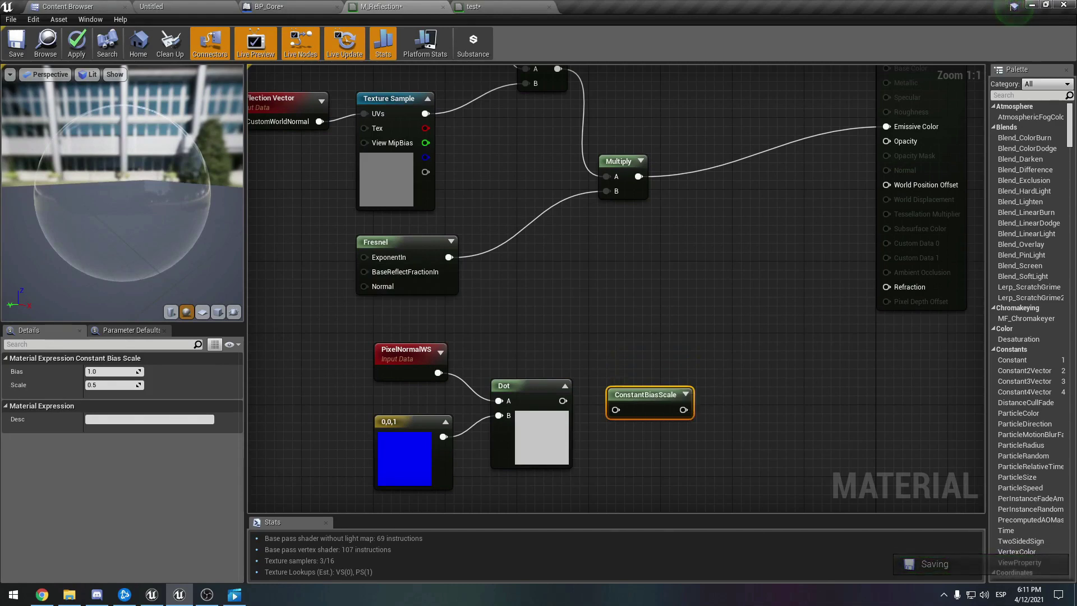
key(ctrl+alt)
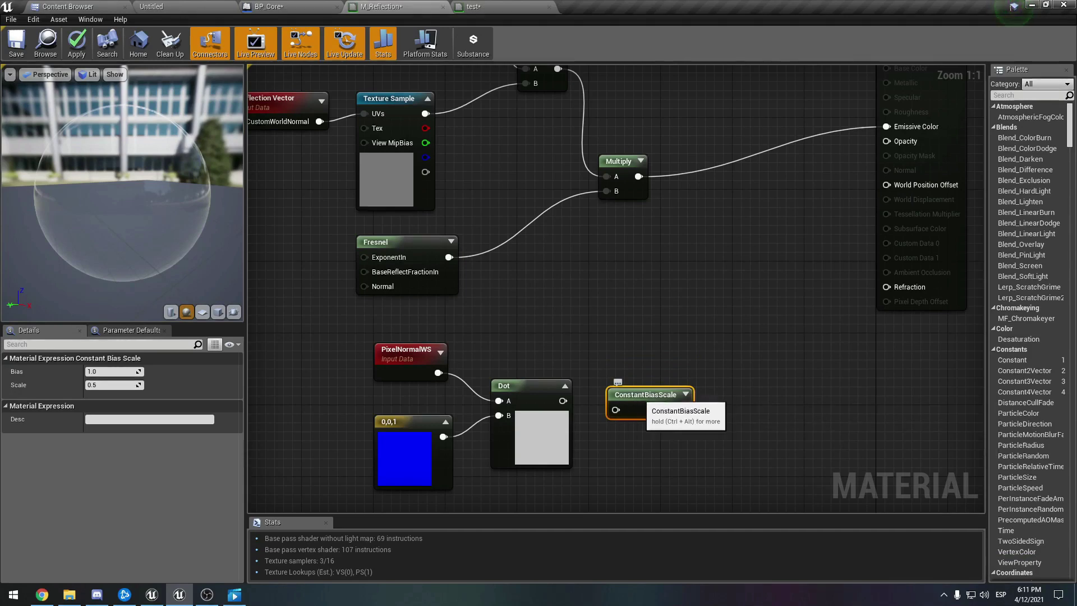
drag(615, 409, 563, 400)
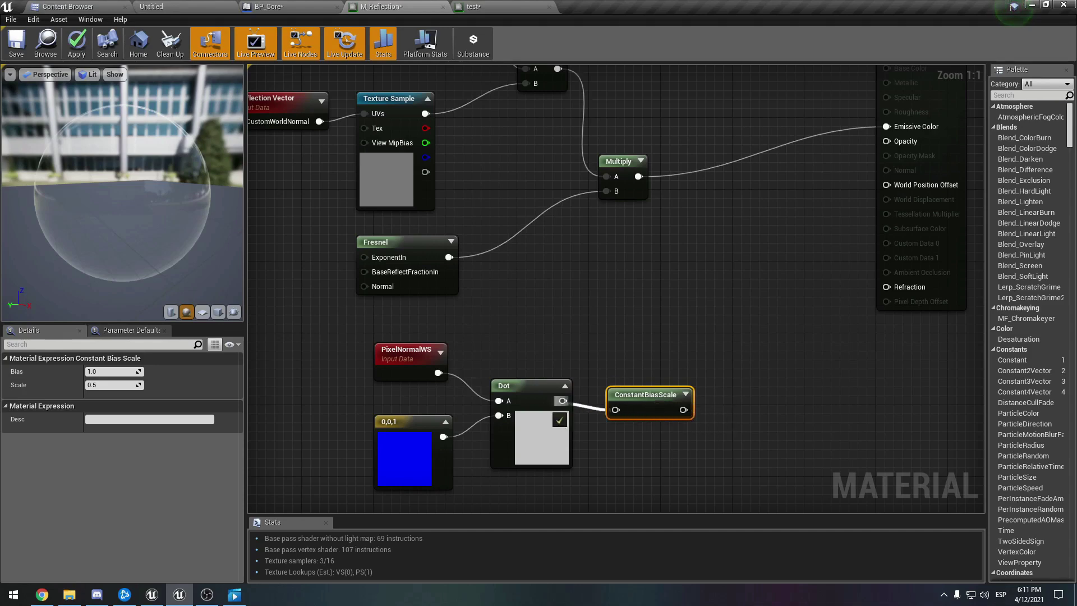
Try the ConstantBiasScale output as the material's Opacity, examine the preview sphere, and disconnect it again.
click(684, 395)
drag(671, 394, 897, 154)
drag(122, 192, 124, 143)
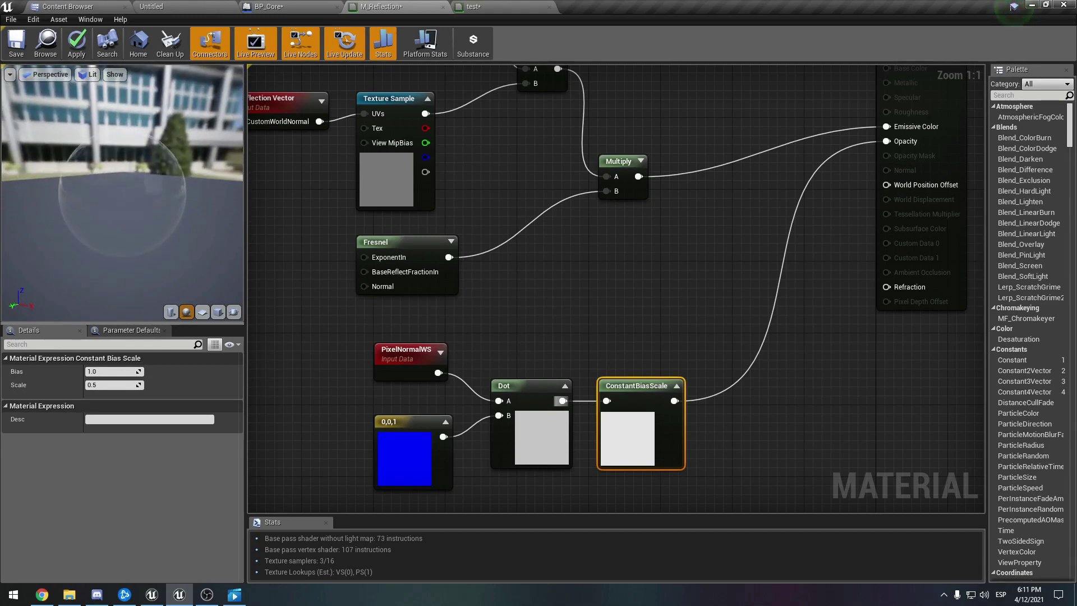
right_drag(729, 253, 727, 270)
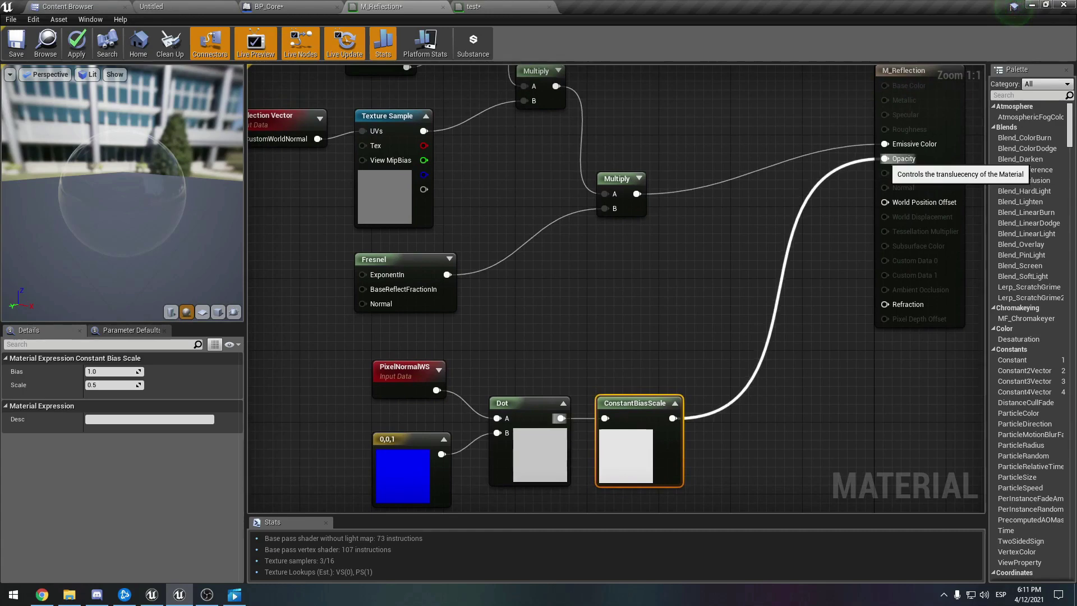
alt+click(884, 159)
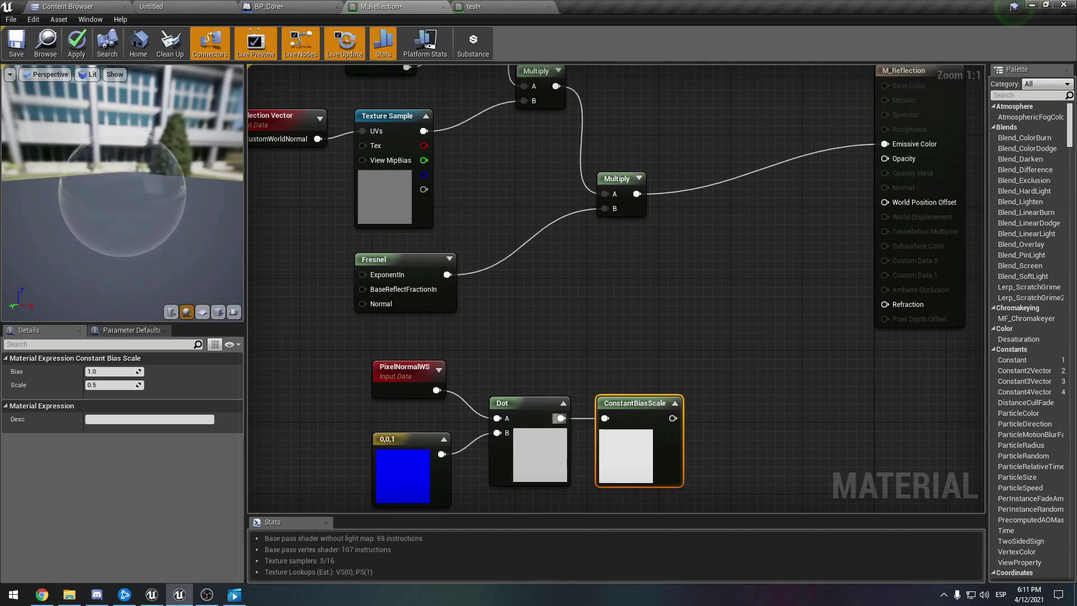
click(531, 442)
click(392, 381)
drag(340, 365, 526, 494)
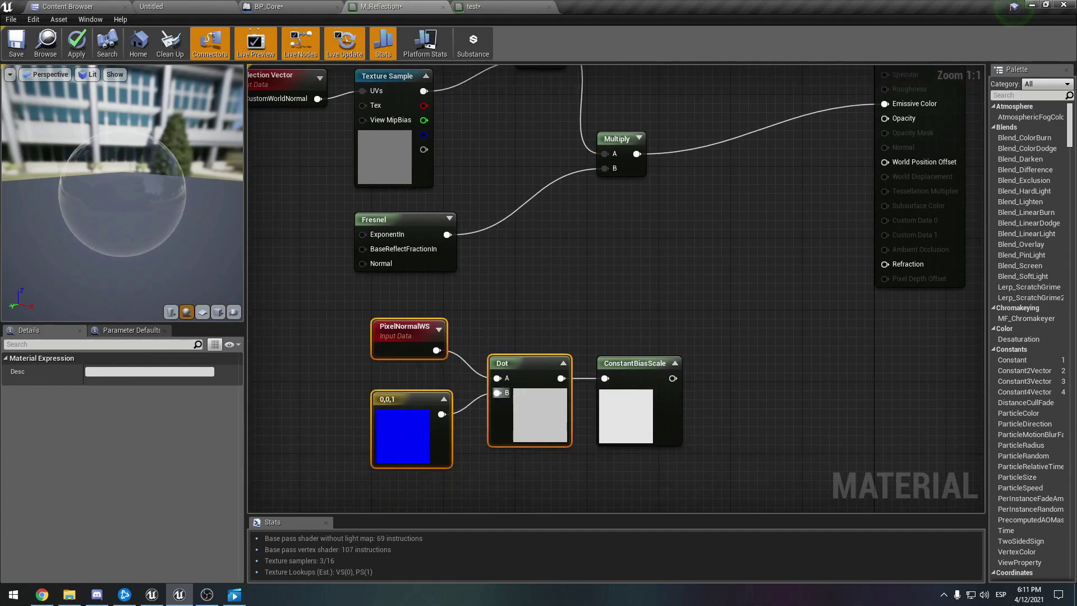
click(524, 409)
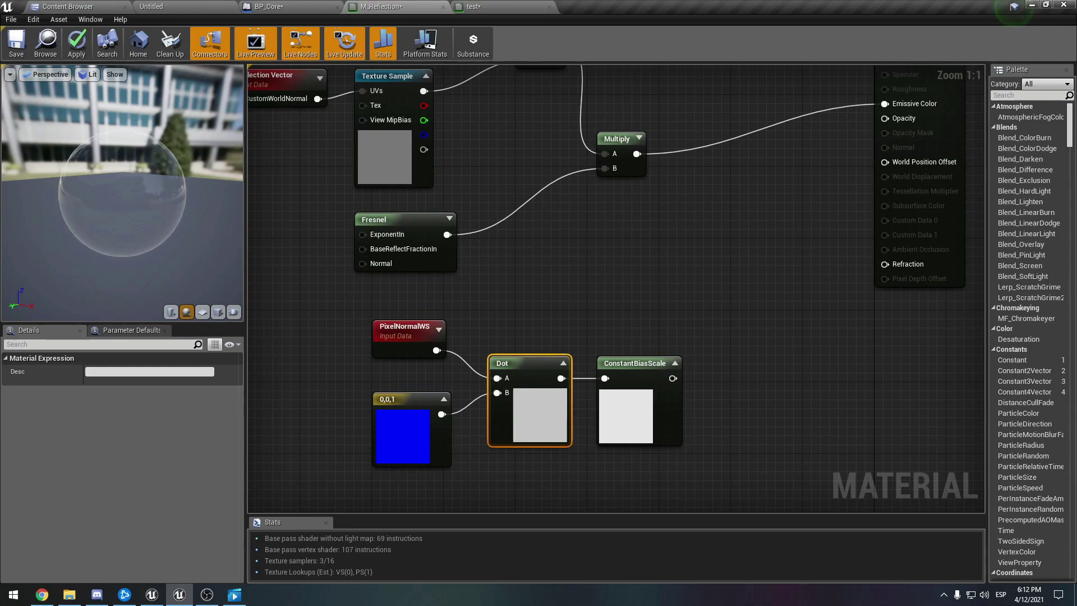
Add a Multiply node taking the Fresnel Multiply's output as A and ConstantBiasScale as B, and collapse the Dot and ConstantBiasScale previews.
right_drag(639, 299, 609, 331)
scroll(604, 322, down, 2)
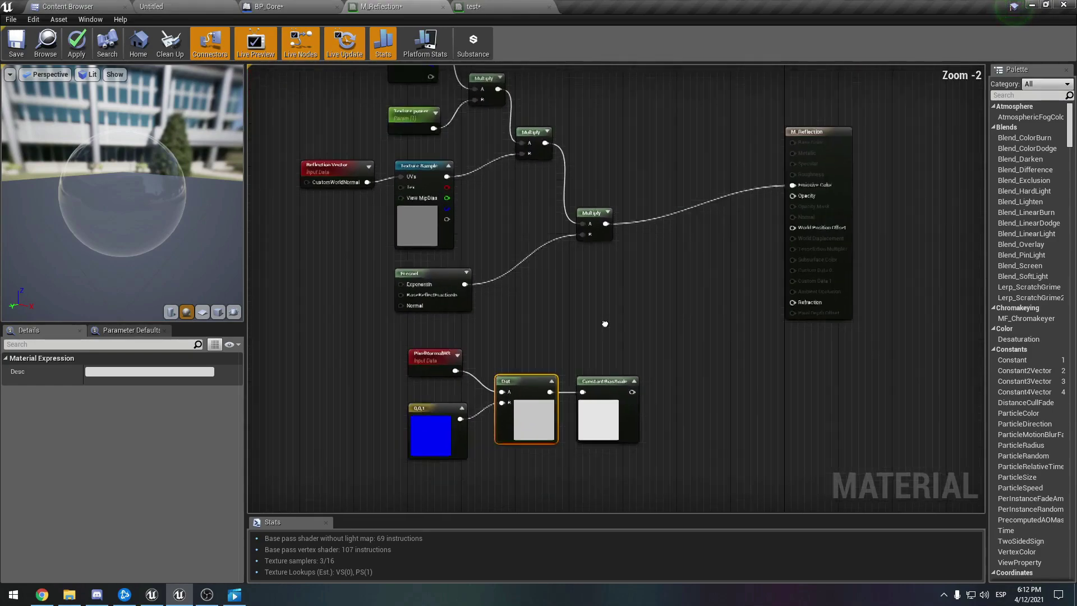
scroll(604, 322, up, 1)
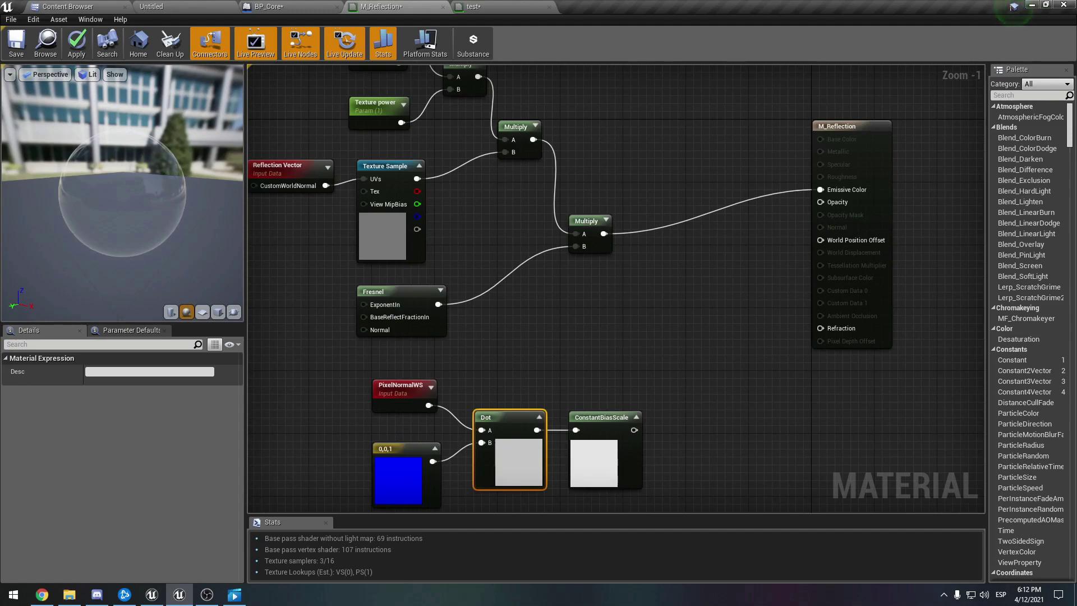
key(m)
click(658, 290)
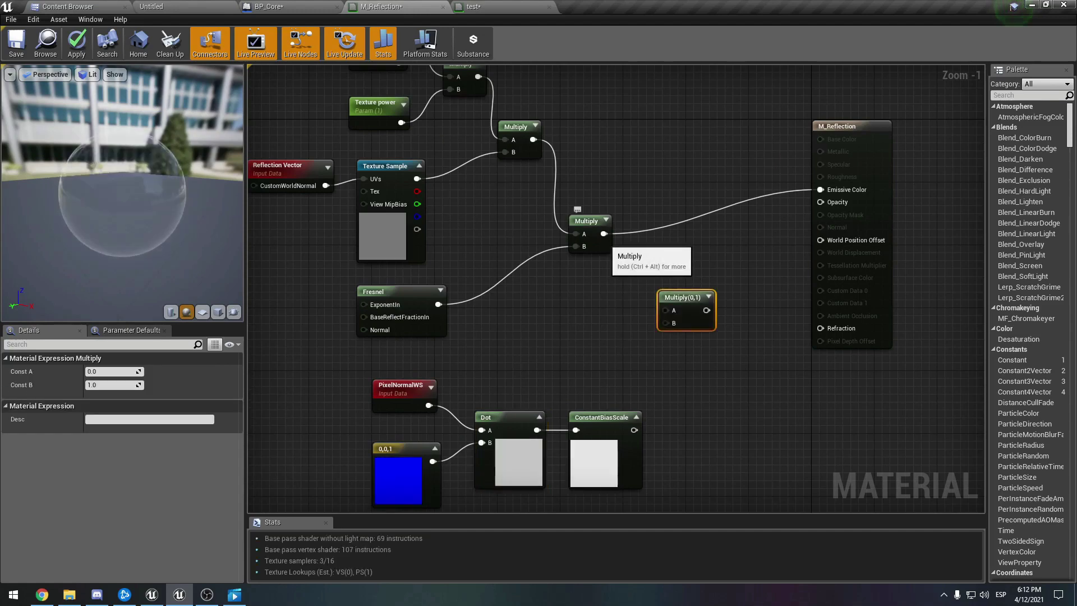
drag(604, 233, 665, 310)
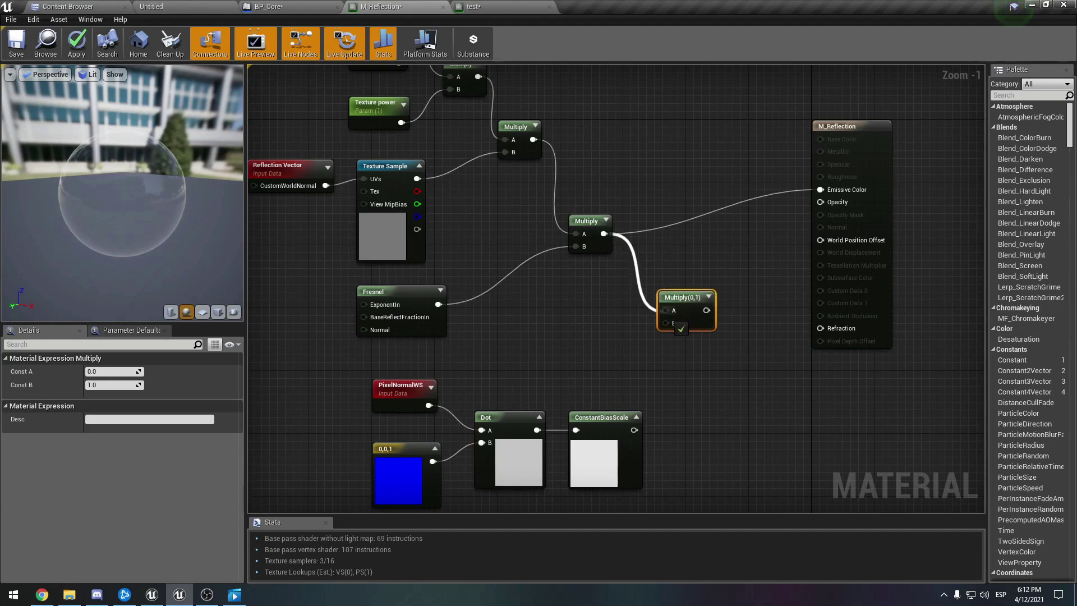
drag(633, 430, 665, 323)
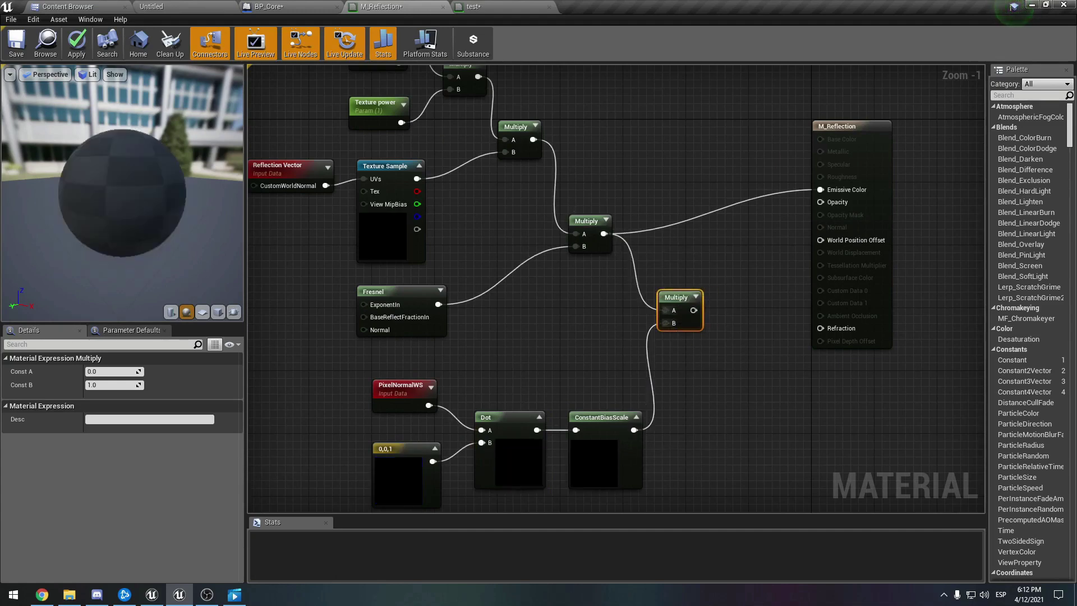
click(638, 423)
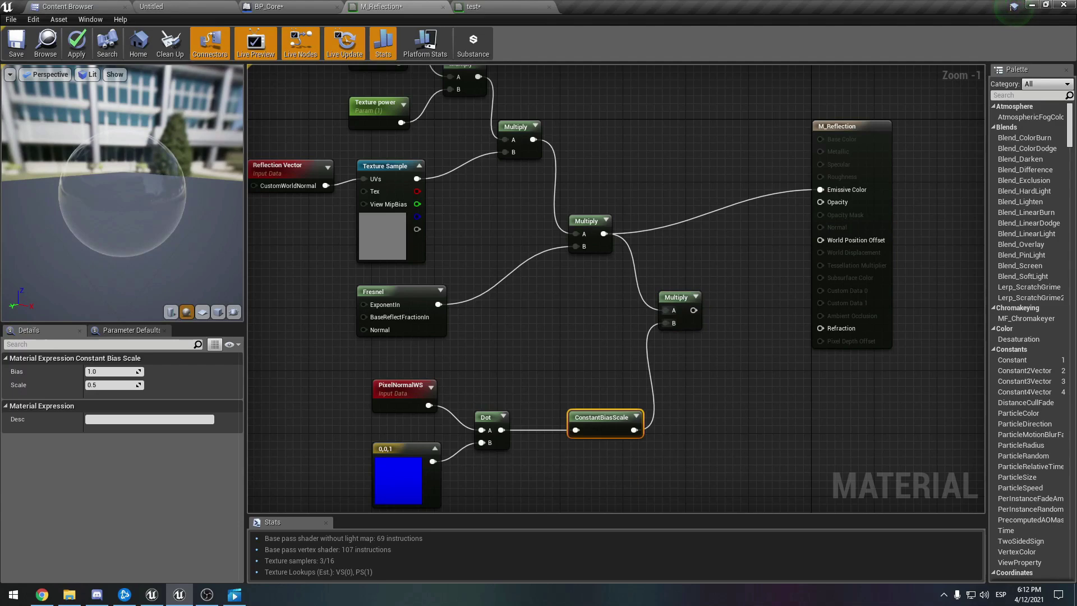
Move the M_Reflection result node farther away from the Multiply nodes to make room.
right_drag(827, 201, 724, 254)
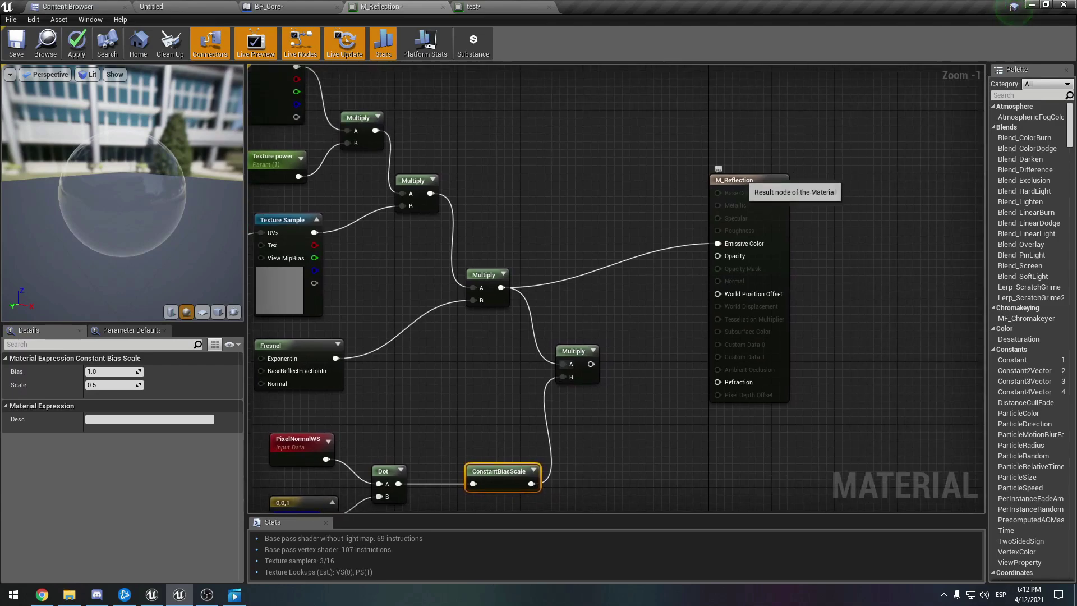
drag(741, 181, 824, 178)
right_drag(658, 276, 716, 318)
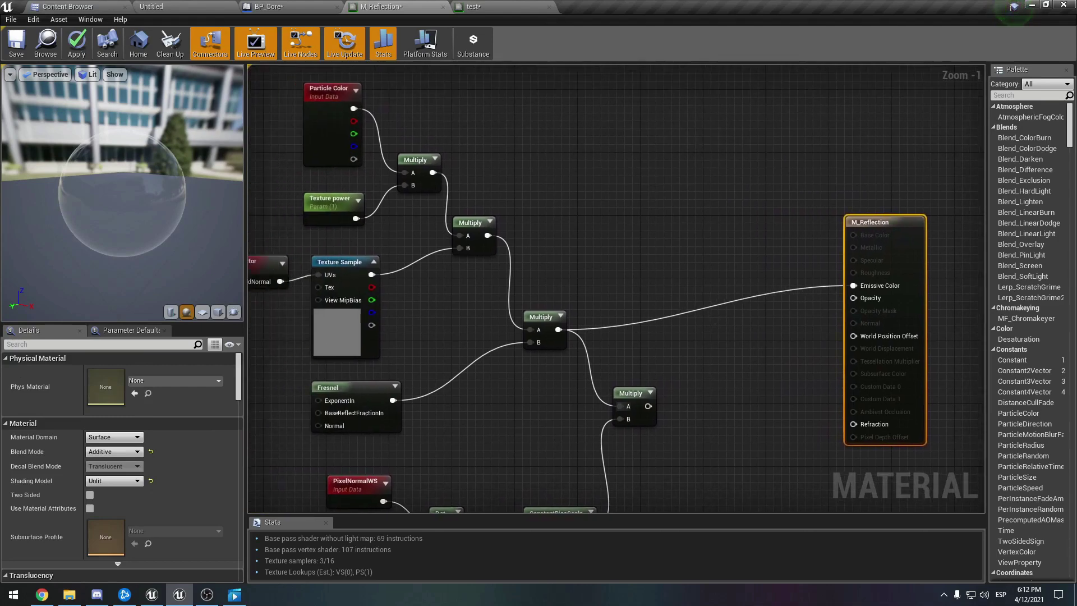
click(341, 145)
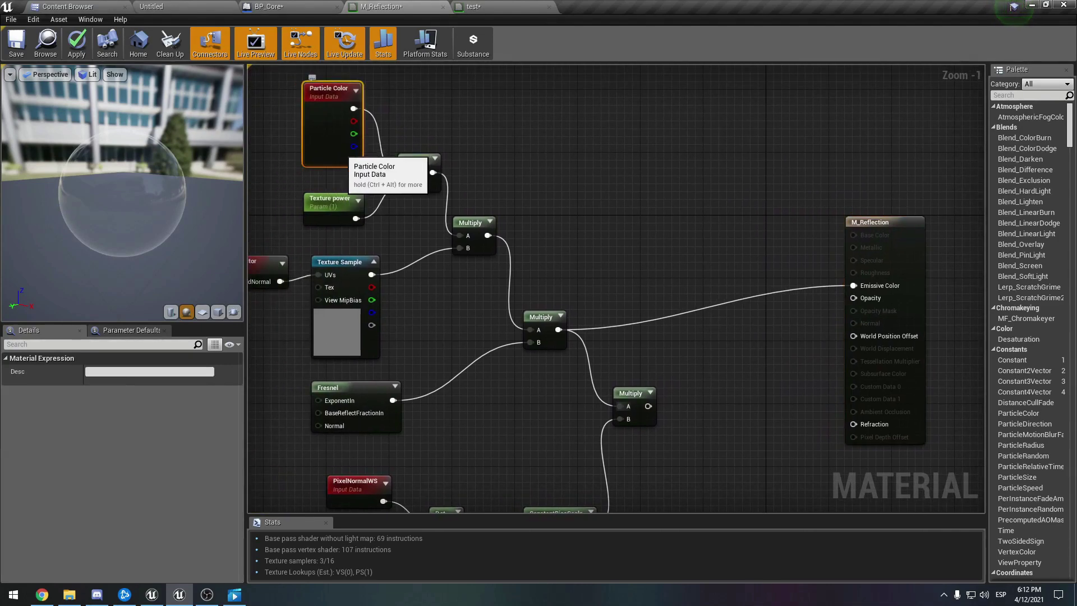
right_drag(713, 377, 707, 297)
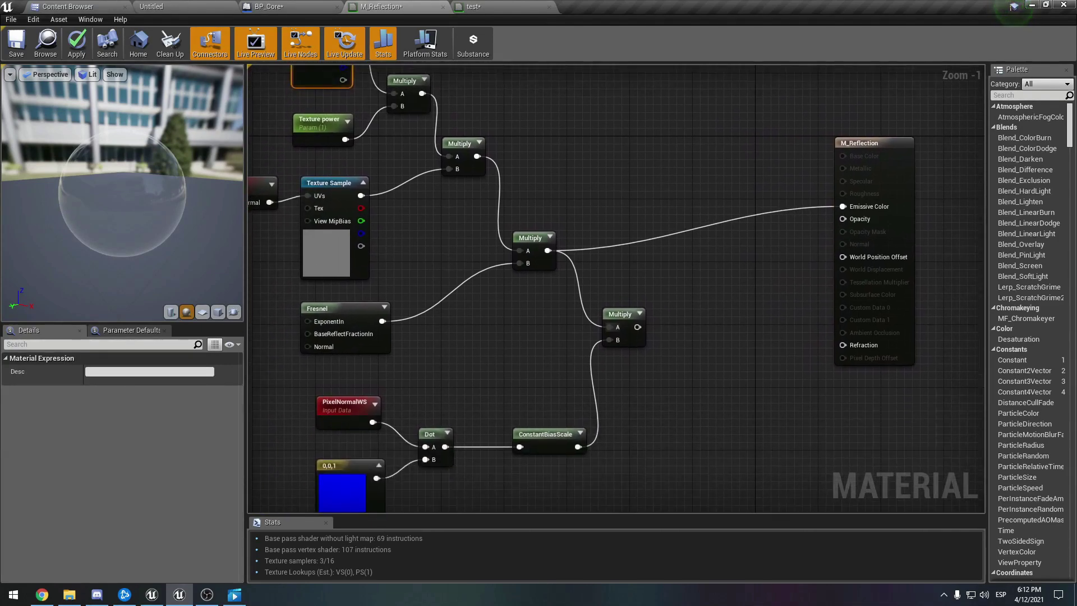
drag(285, 387, 608, 493)
click(630, 305)
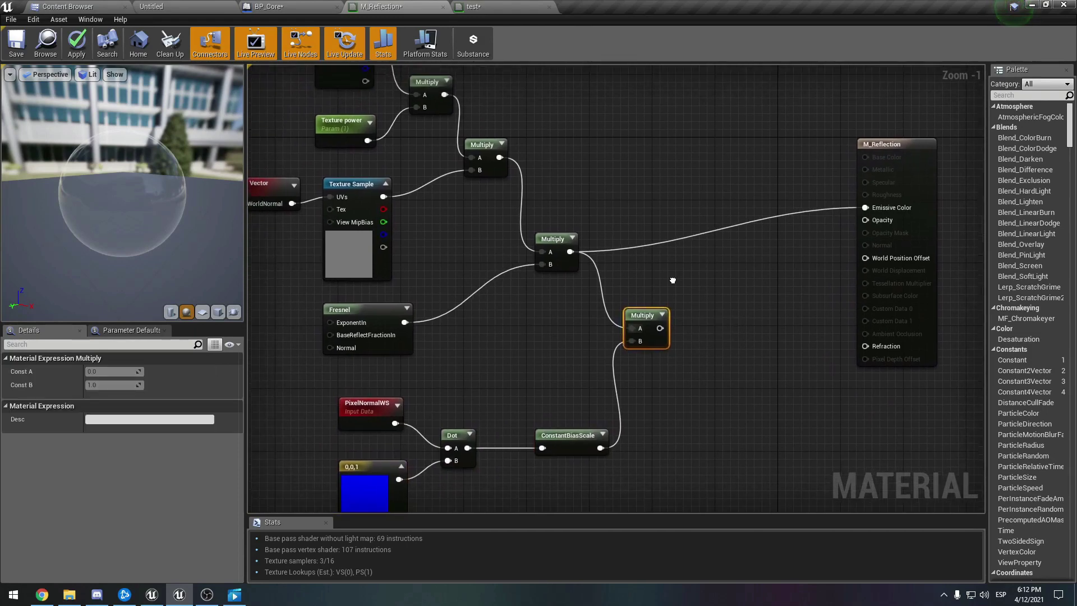
Add another Multiply node with the Particle Color alpha as A and the gradient Multiply's output as B.
right_drag(630, 305, 676, 338)
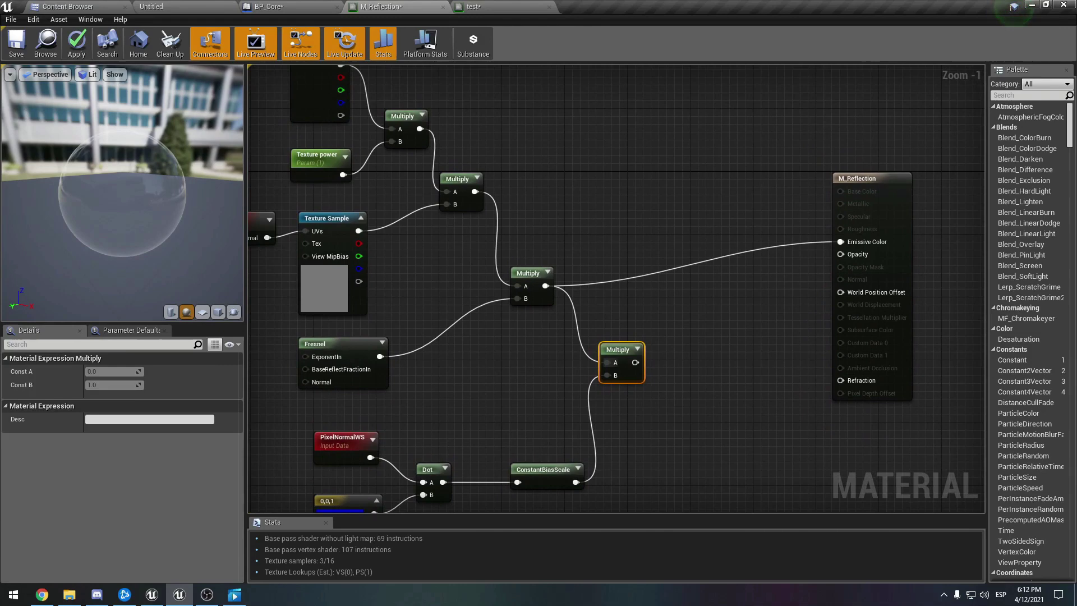
click(676, 338)
key(m)
click(678, 329)
drag(635, 363, 340, 115)
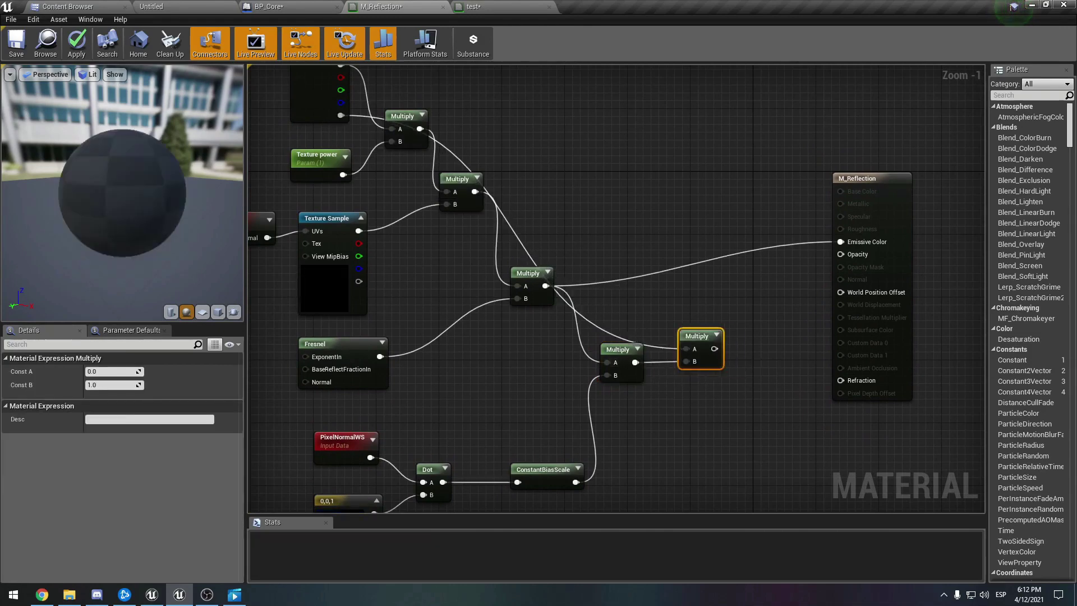
right_drag(340, 115, 332, 174)
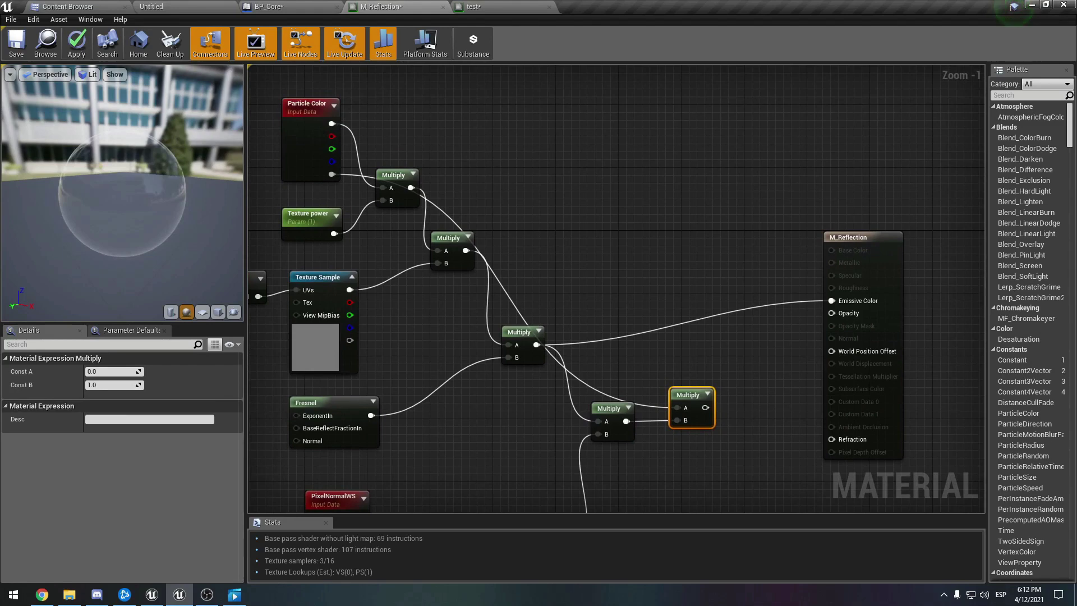
Redo the Particle Color alpha connection to the last Multiply's A input and route its wire through a reroute node above the graph.
key(ctrl+z)
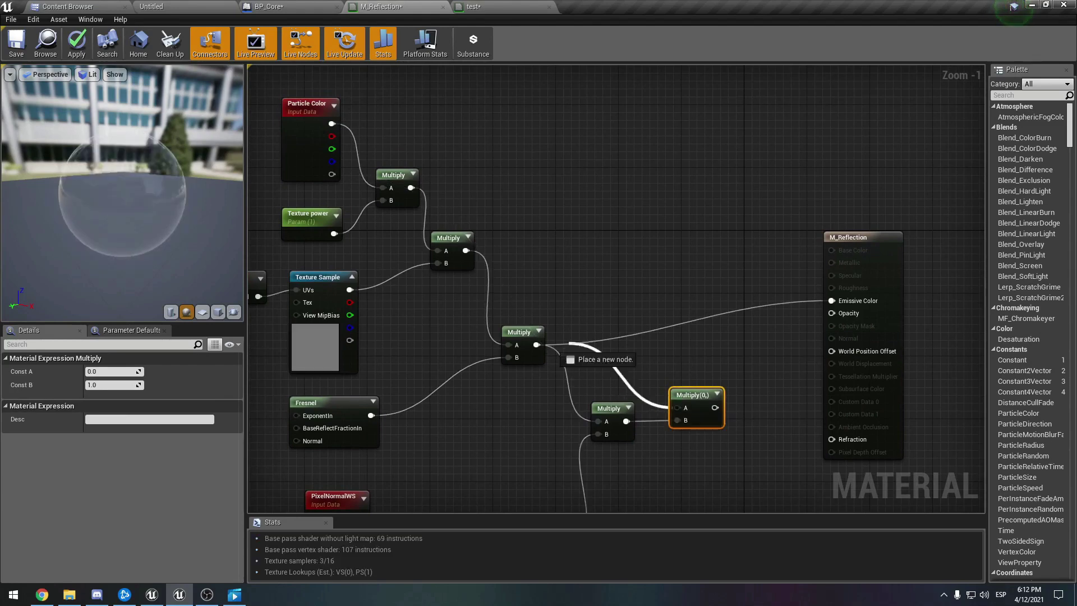
drag(568, 343, 332, 174)
ctrl+drag(677, 408, 581, 378)
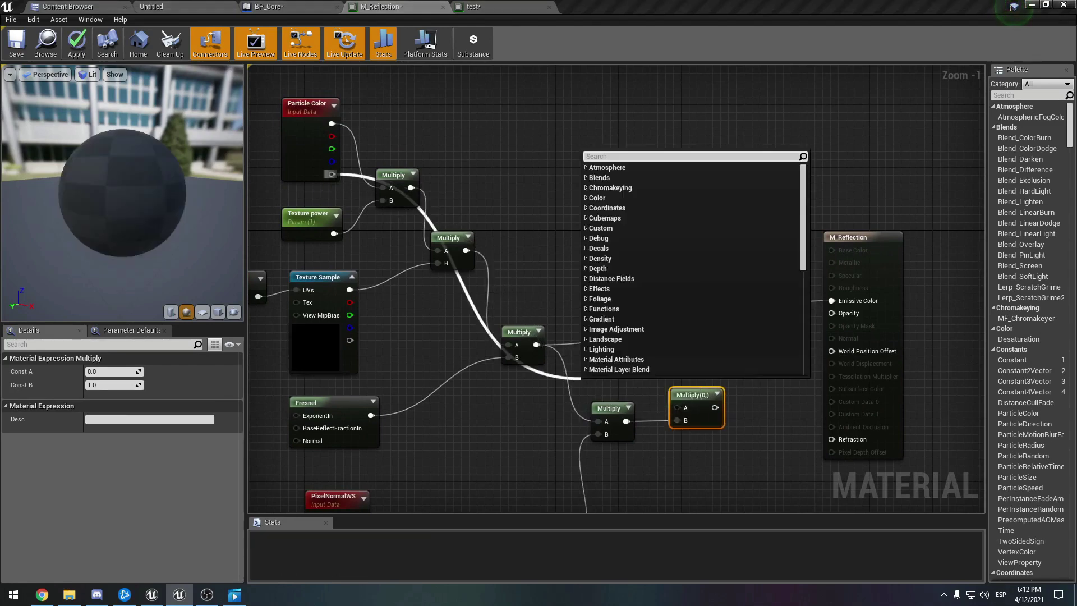
click(577, 381)
drag(677, 408, 331, 174)
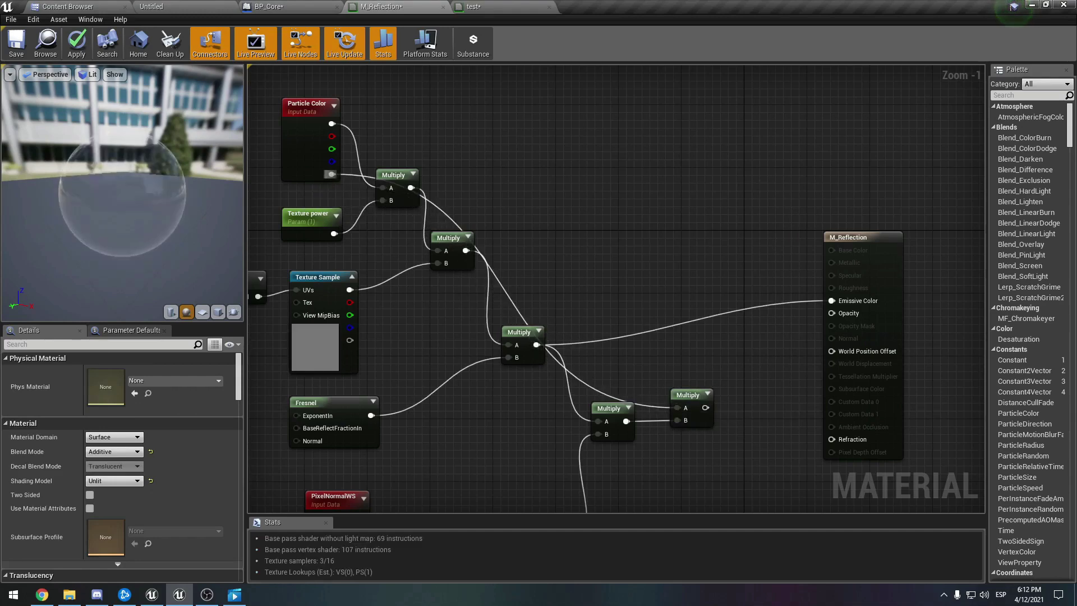
double_click(587, 382)
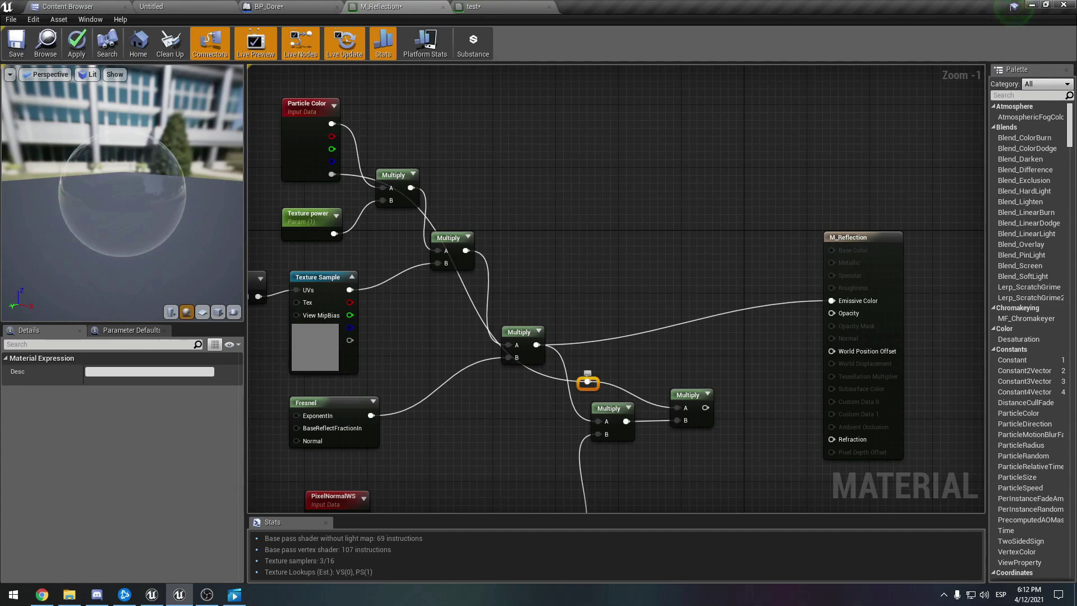
drag(587, 382, 470, 92)
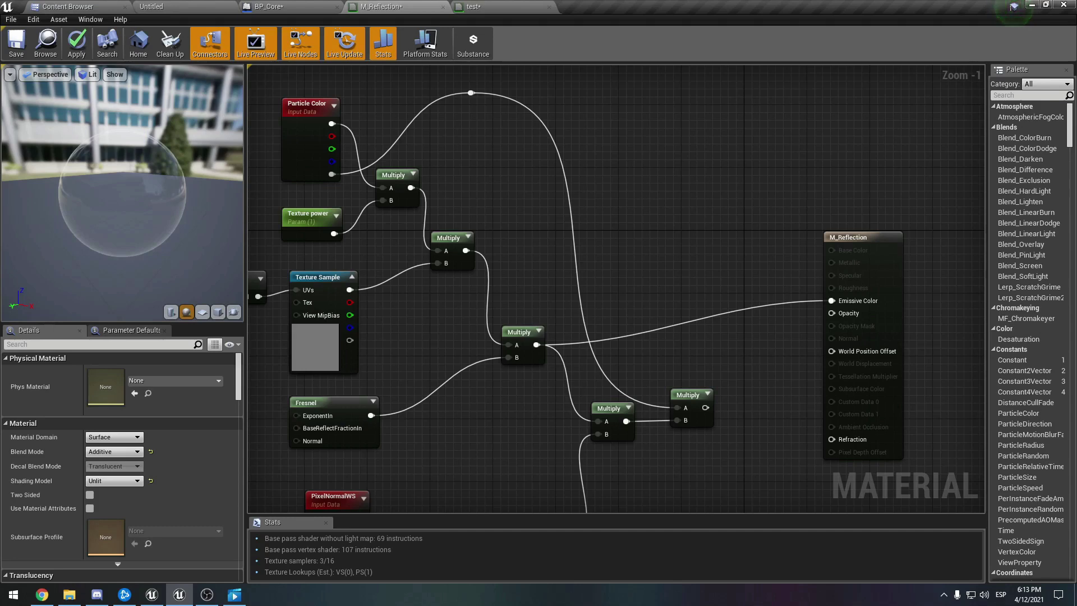
Move the result node farther away and insert a Depth Fade node between the last Multiply and the material's Opacity.
right_drag(715, 310, 505, 238)
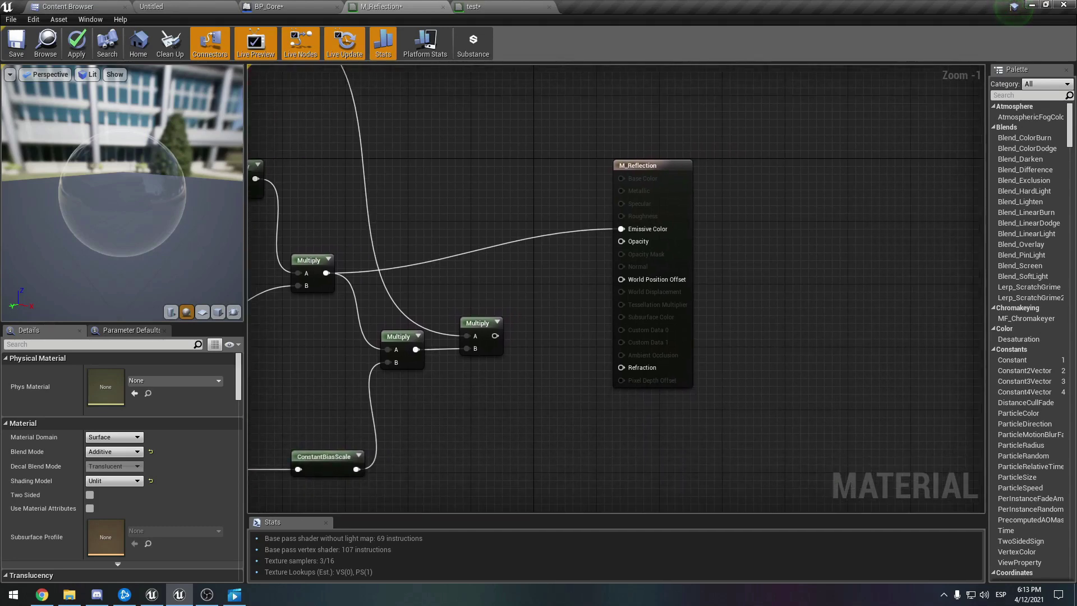
drag(645, 166, 768, 165)
right_click(557, 338)
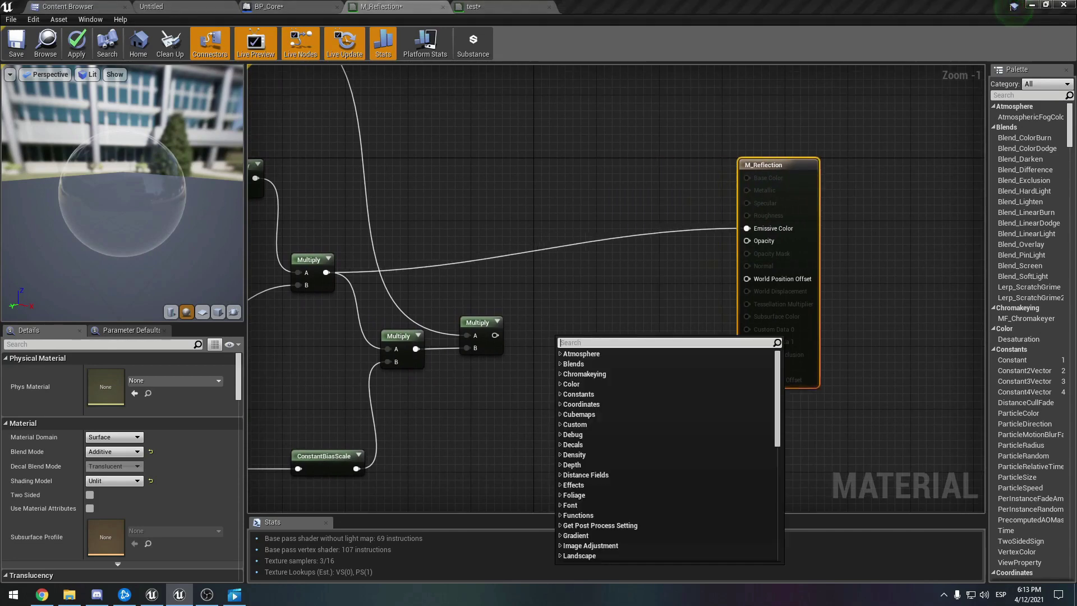
text(depth)
key(Return)
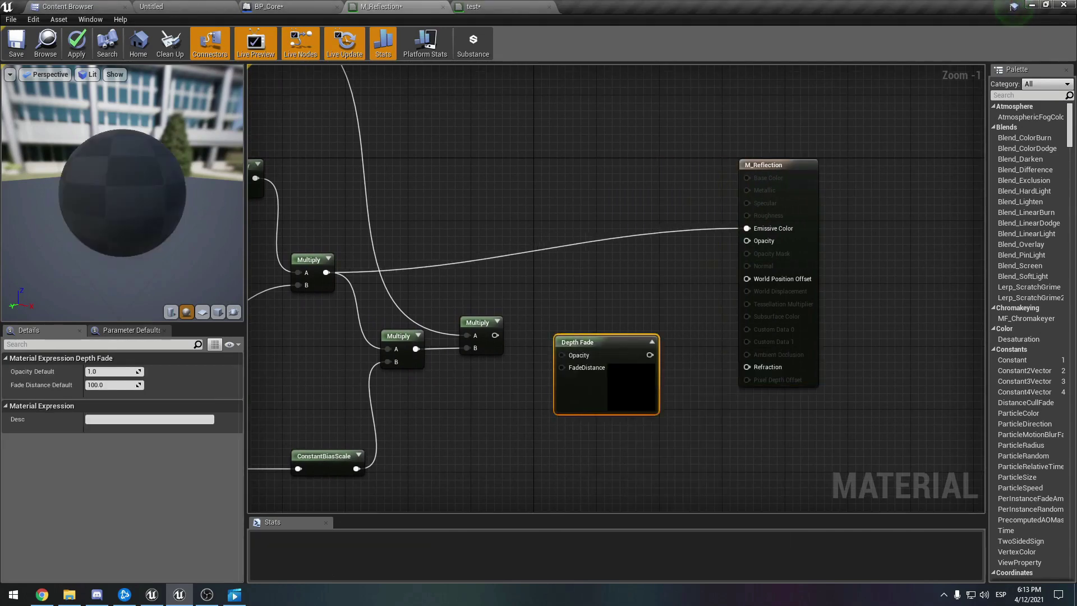
drag(494, 336, 561, 355)
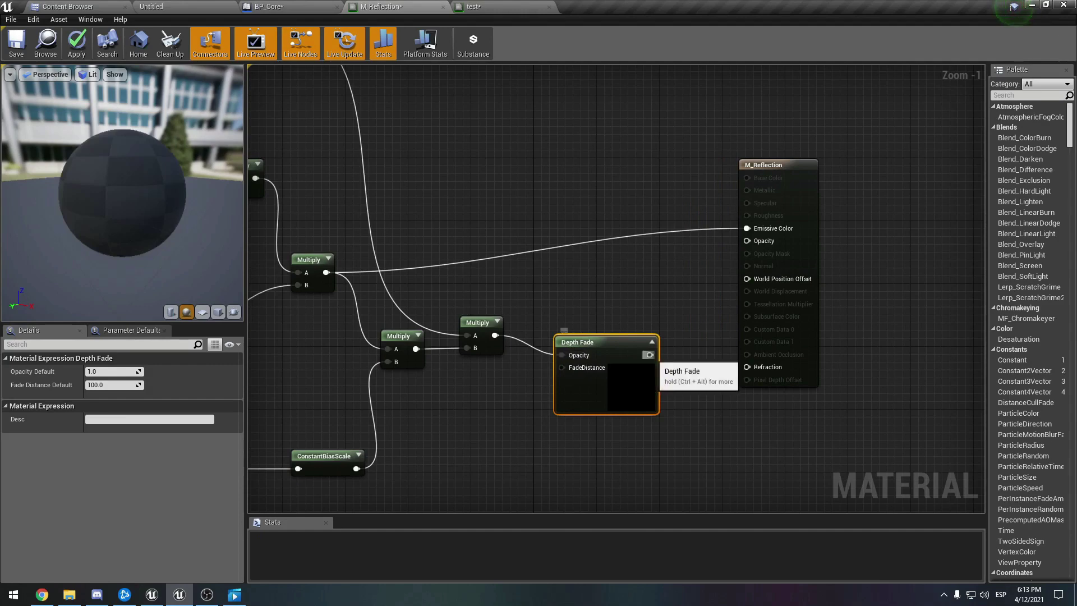
drag(648, 354, 746, 241)
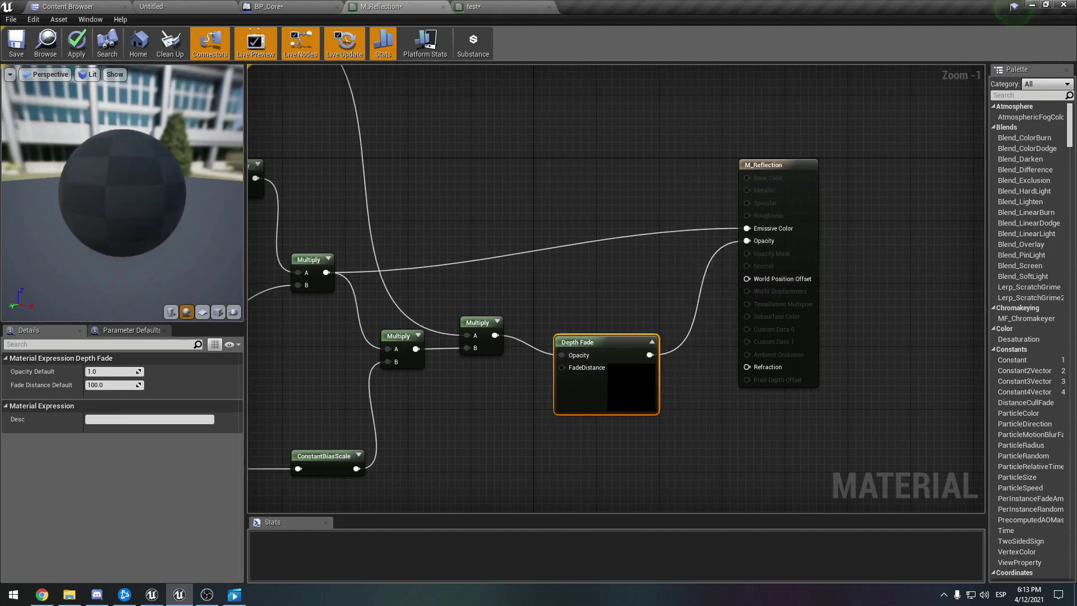
right_drag(564, 278, 610, 277)
mouse_move(67, 197)
mouse_down()
mouse_move(185, 194)
mouse_move(168, 185)
mouse_move(196, 179)
mouse_move(137, 207)
mouse_move(79, 208)
mouse_up()
right_drag(372, 147, 708, 208)
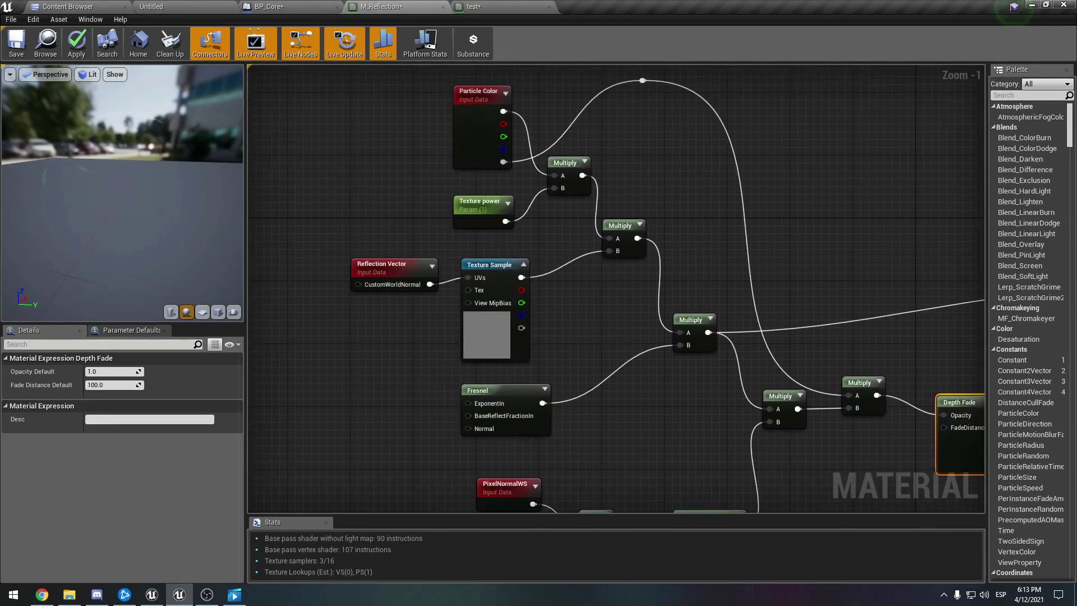
Set the Texture power parameter's default value to 2 and check the reflection on the preview sphere.
click(481, 215)
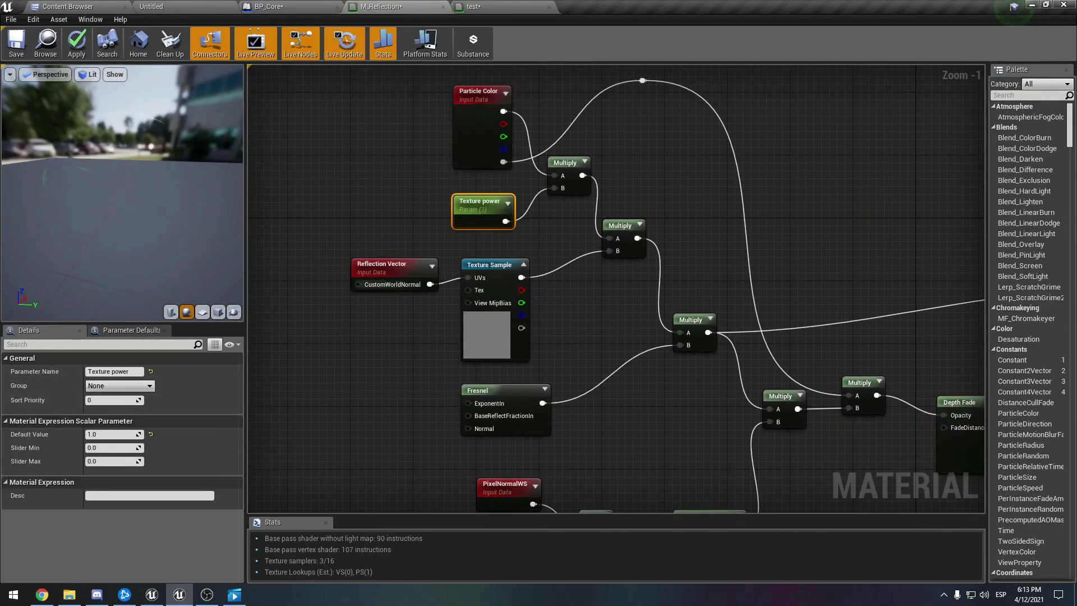
click(111, 434)
text(2)
key(Tab)
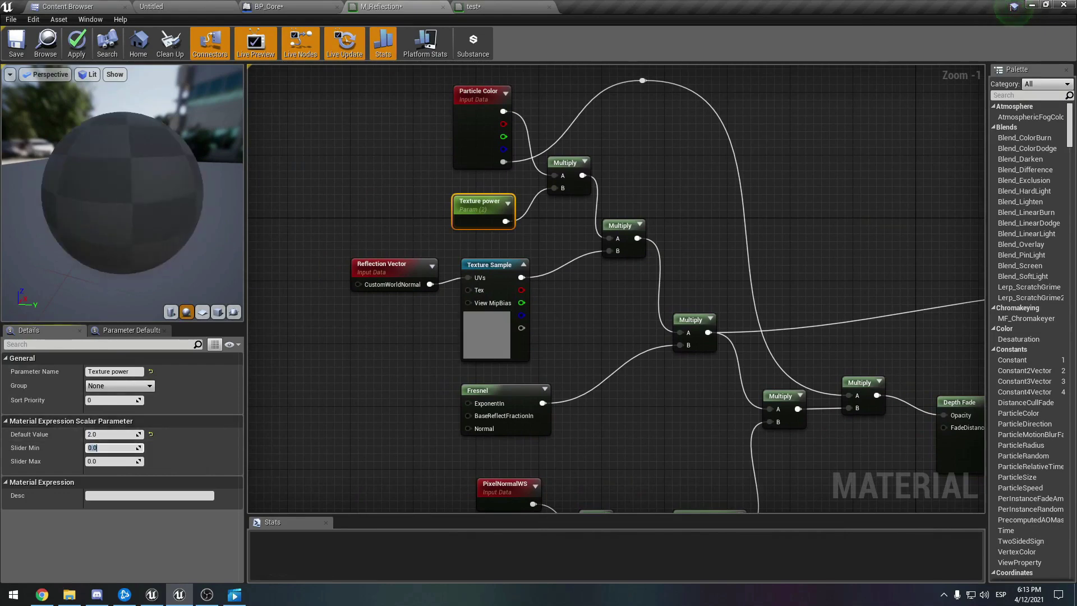
key(Return)
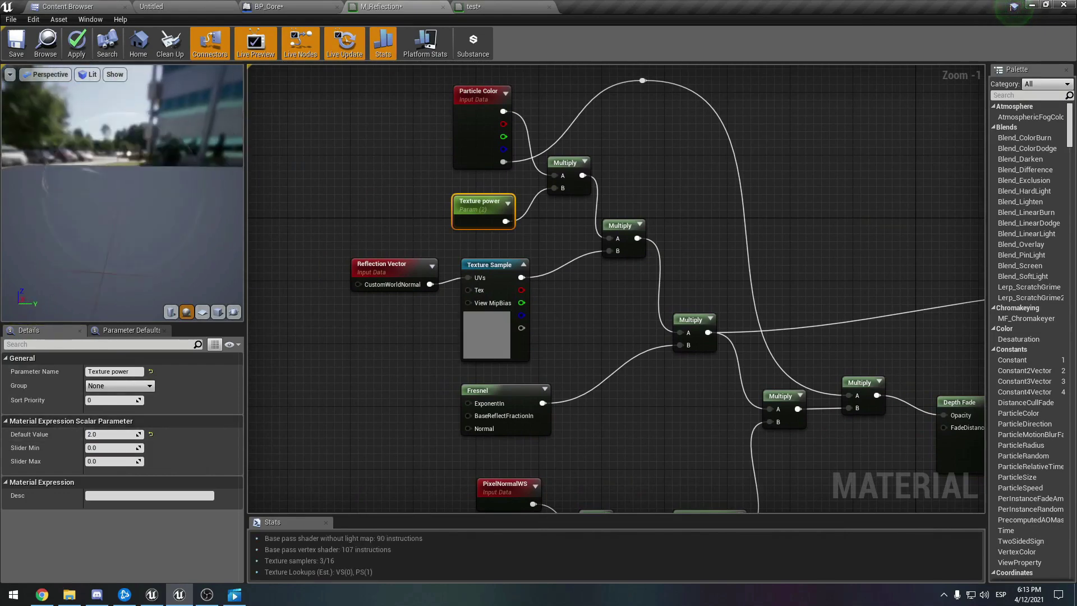
mouse_move(79, 191)
mouse_down()
mouse_move(168, 194)
mouse_move(59, 191)
mouse_up()
Review the whole node graph up to the result node and apply the changes to the M_Reflection material.
right_drag(652, 369, 520, 292)
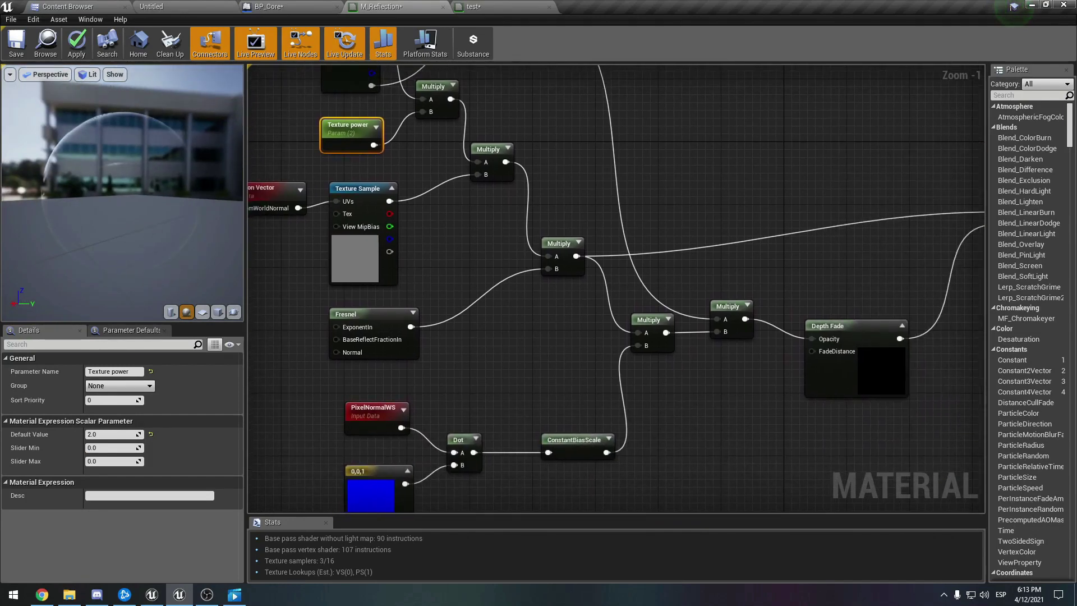
right_drag(819, 247, 610, 265)
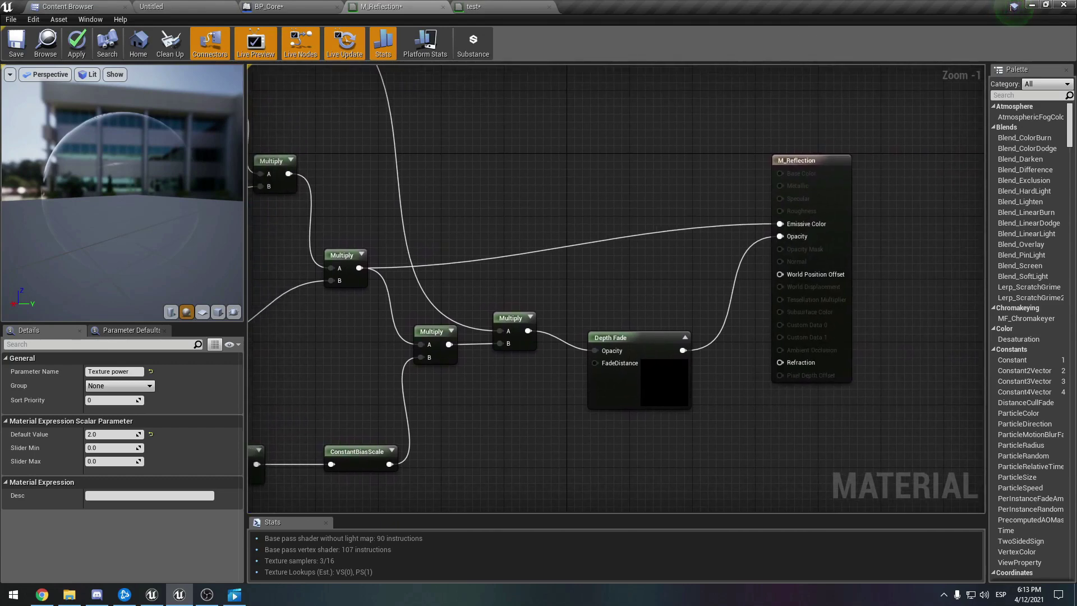
right_drag(544, 256, 666, 261)
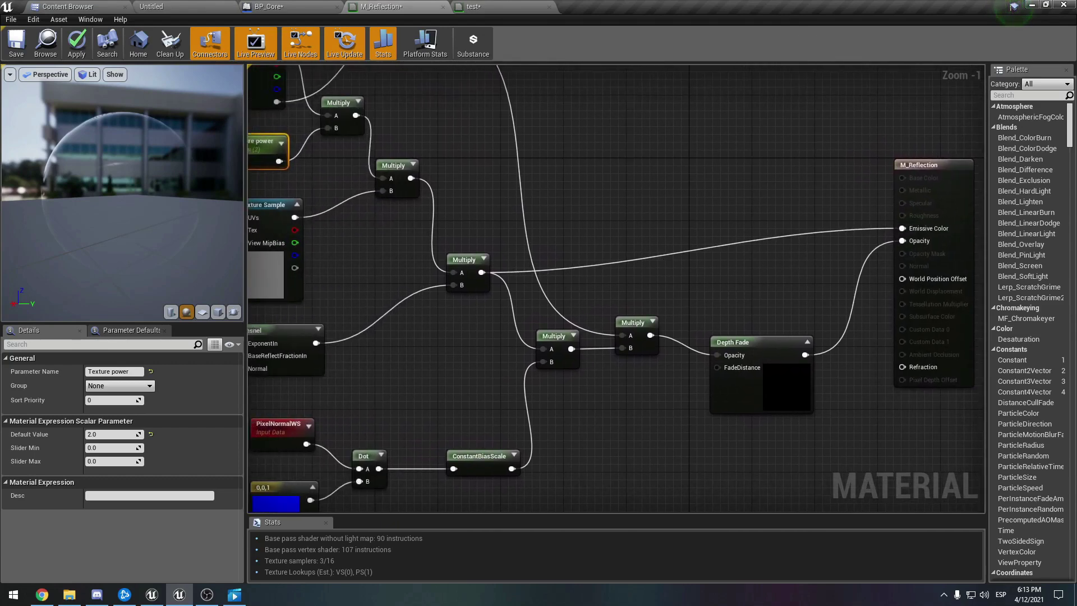
right_drag(547, 218, 614, 235)
scroll(680, 212, down, 1)
scroll(680, 198, down, 1)
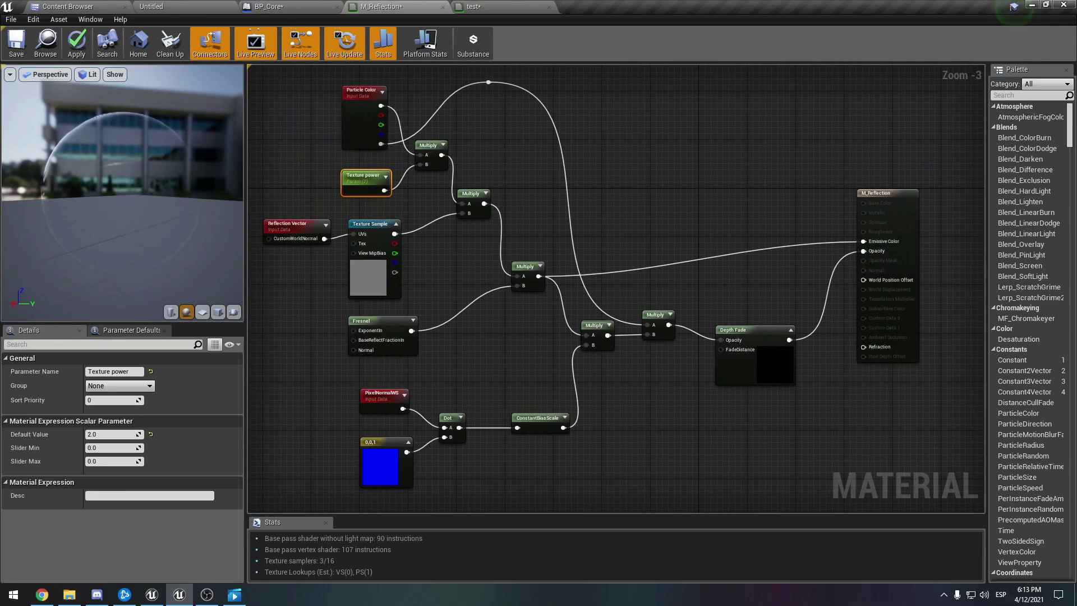
key(Escape)
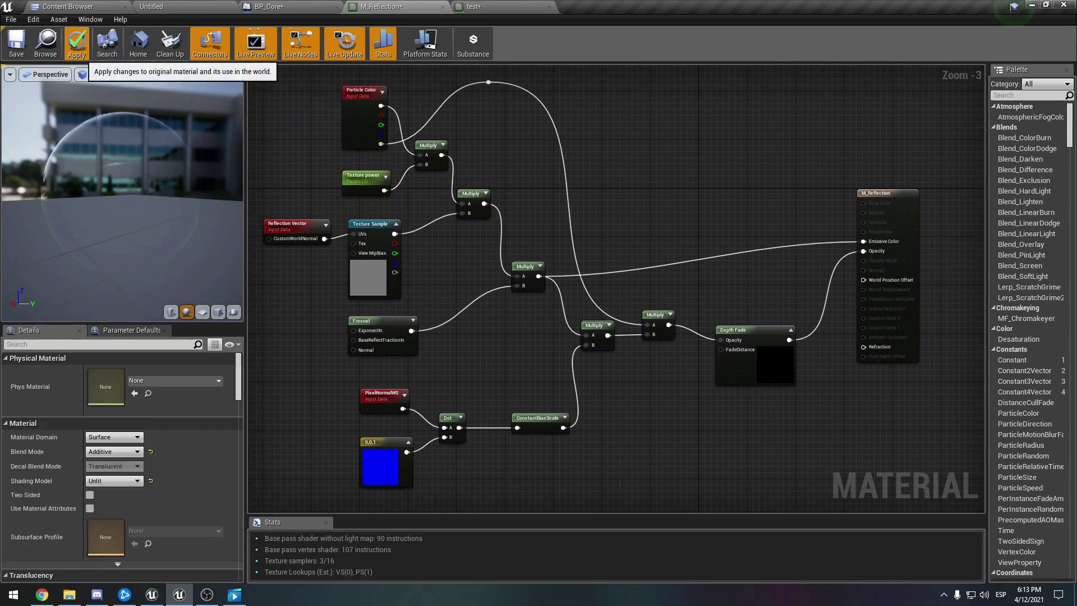
click(77, 45)
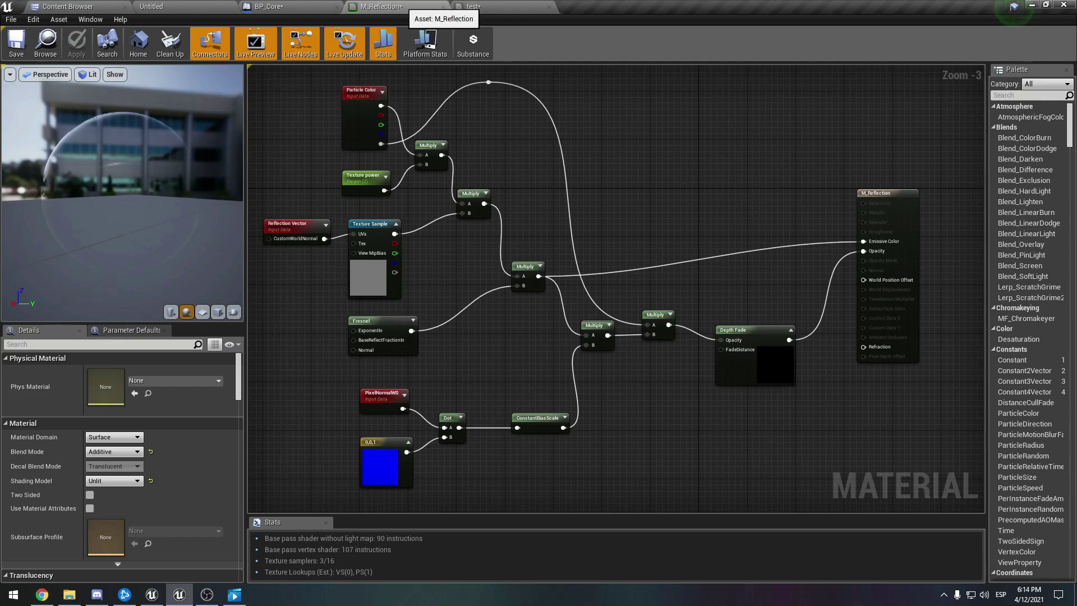
Examine the meshes and materials of the BP_Core blueprint's core components, and return to M_Reflection to inspect its preview sphere.
click(292, 7)
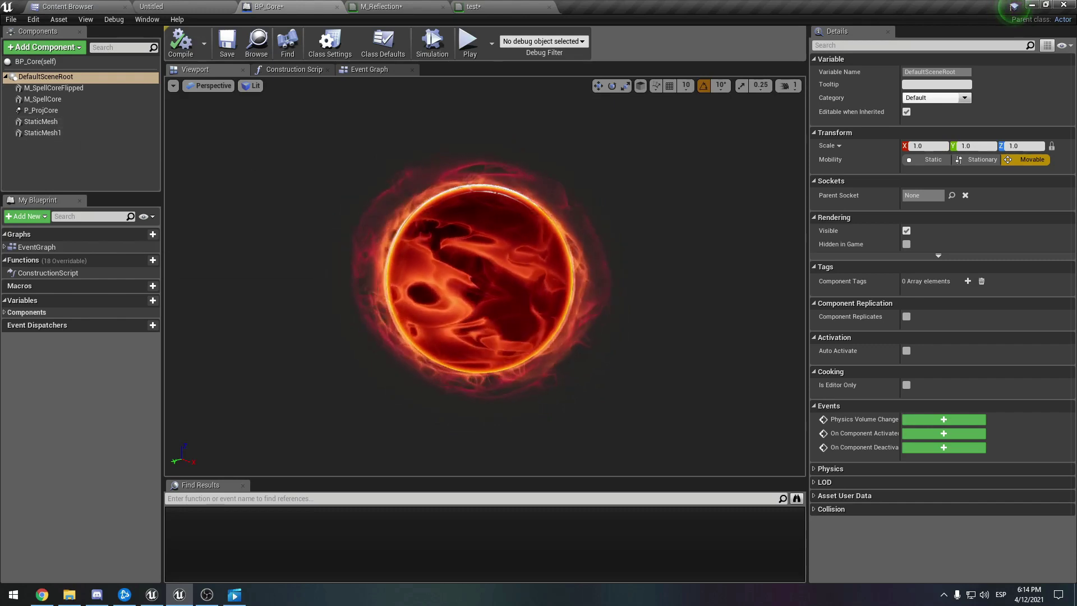
click(77, 122)
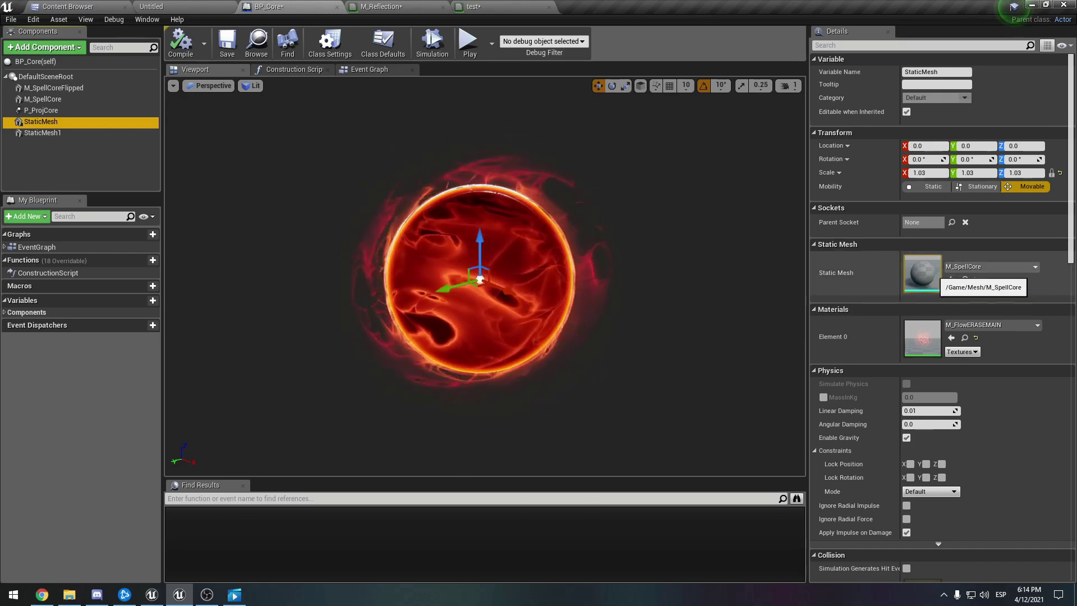
click(50, 99)
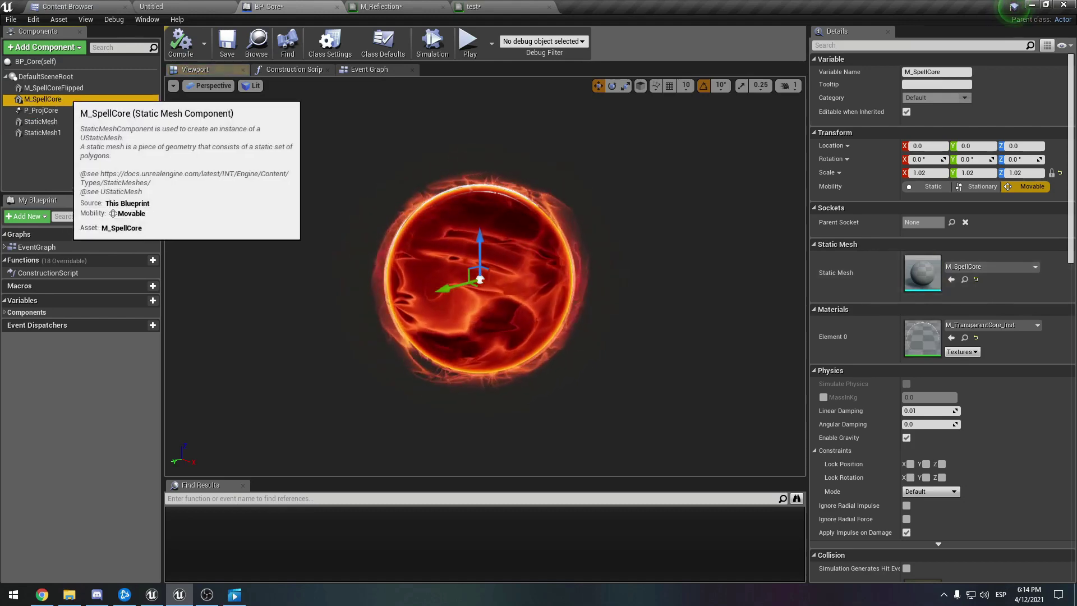
click(53, 87)
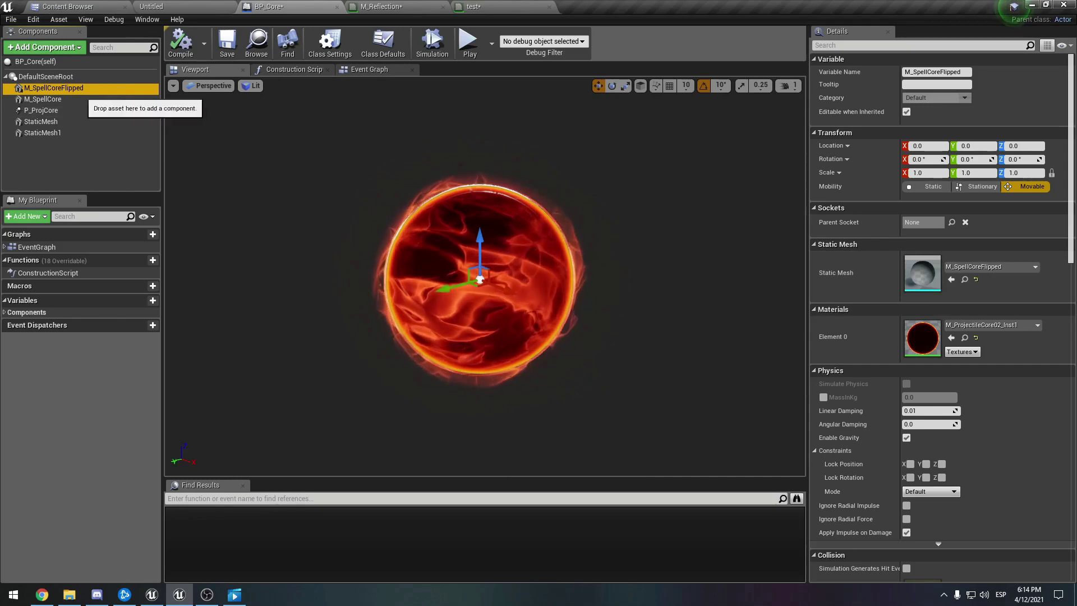
click(78, 99)
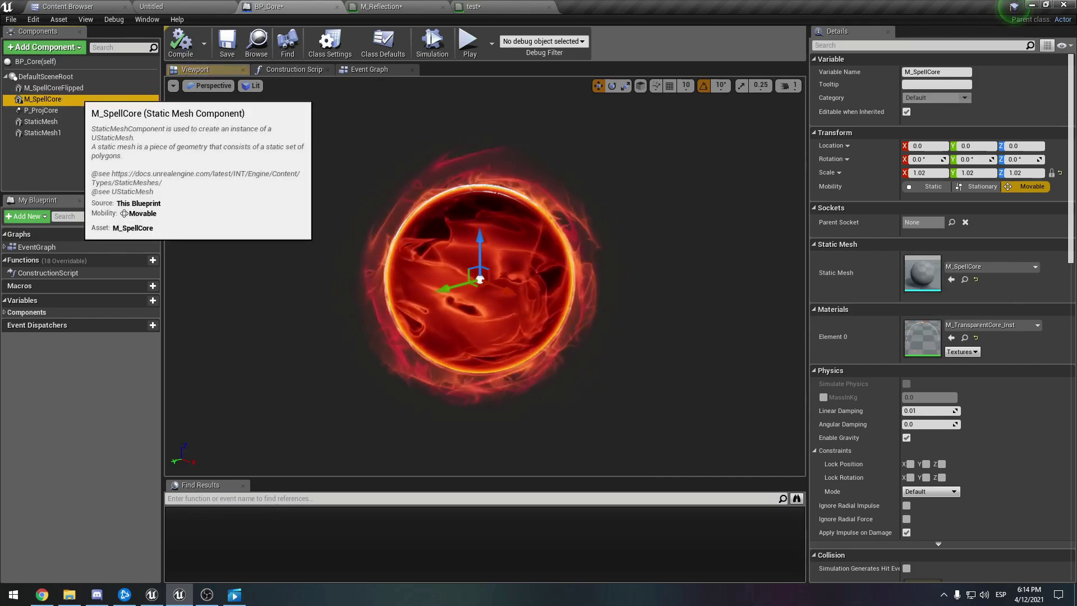
click(77, 110)
click(75, 122)
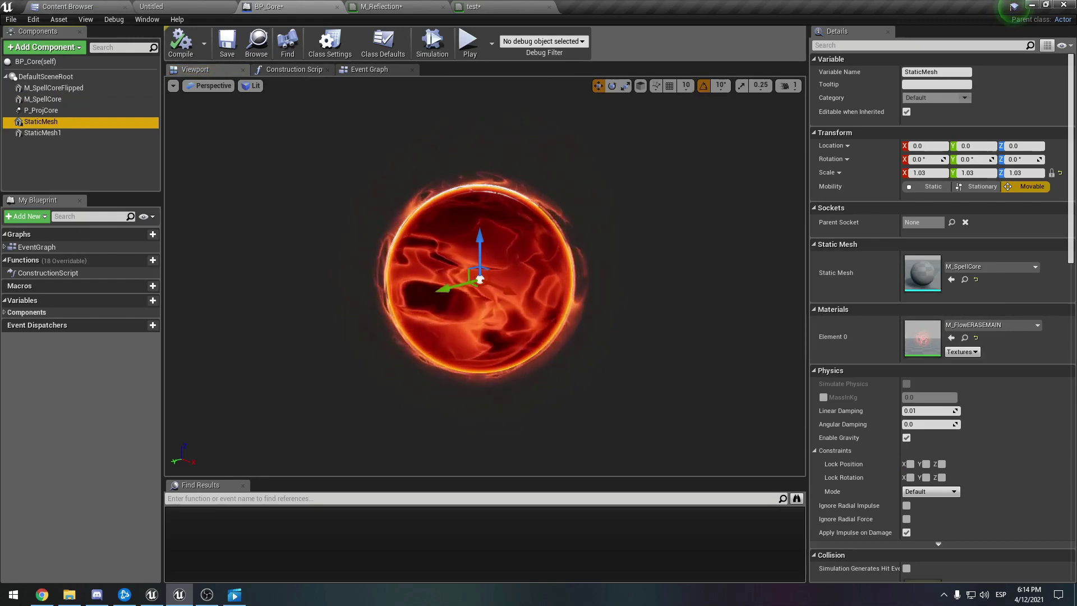
click(395, 7)
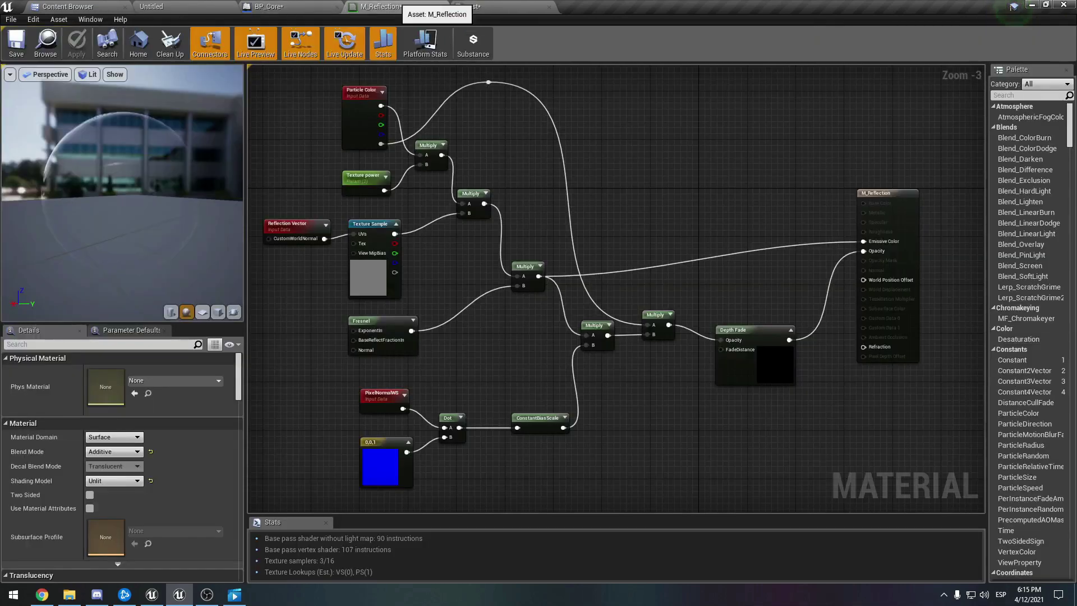
drag(122, 191, 180, 180)
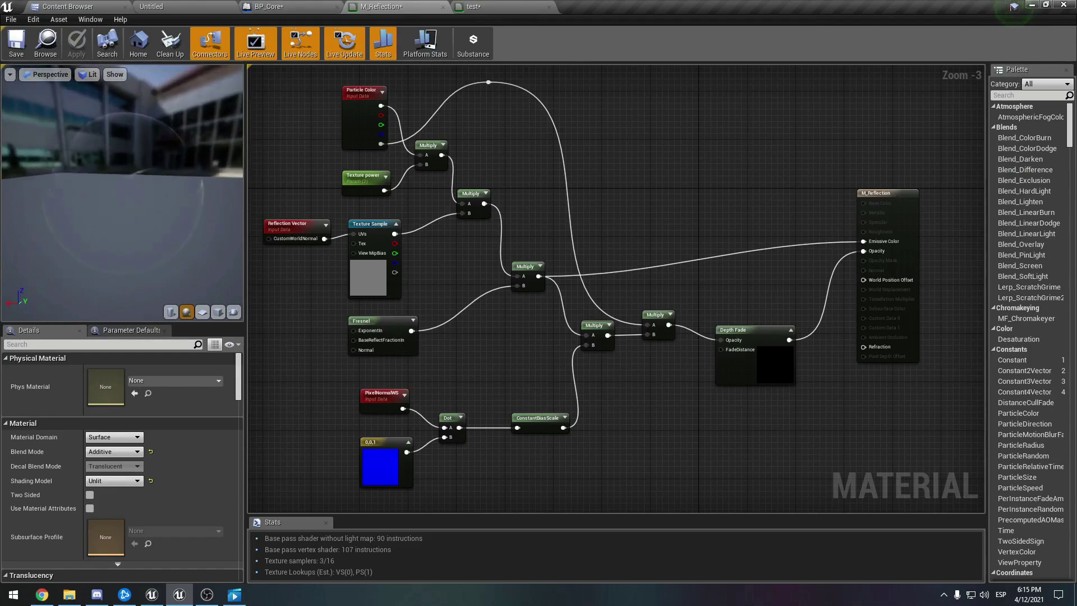